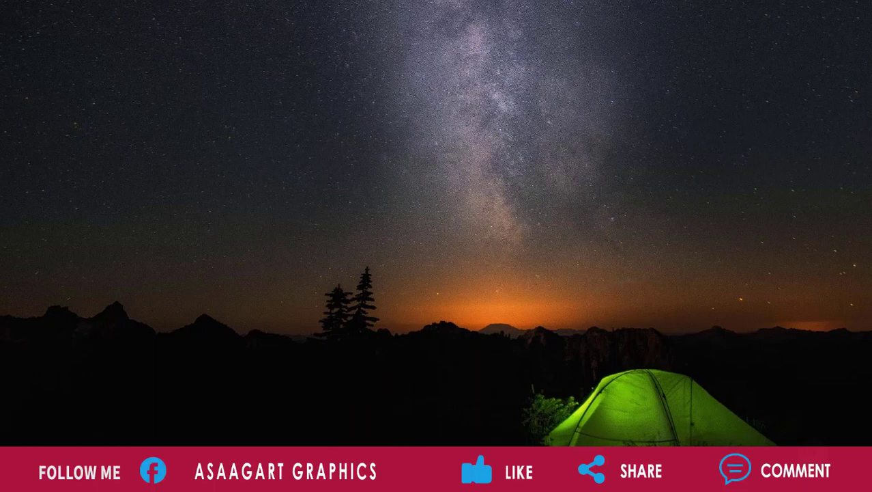
Restore the After Effects window from the taskbar, showing the empty untitled project
mouse_move(358, 478)
click(358, 410)
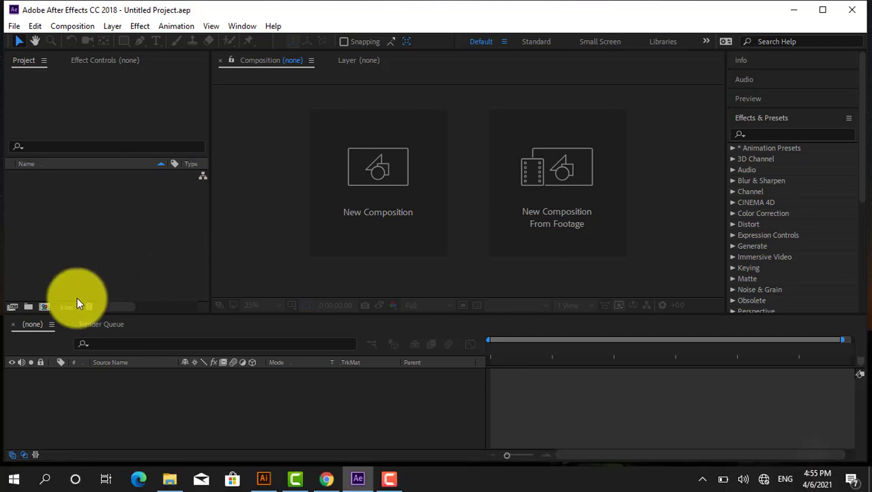
Close the Timeline and Render Queue panels and reset the Default workspace to its saved layout
click(12, 325)
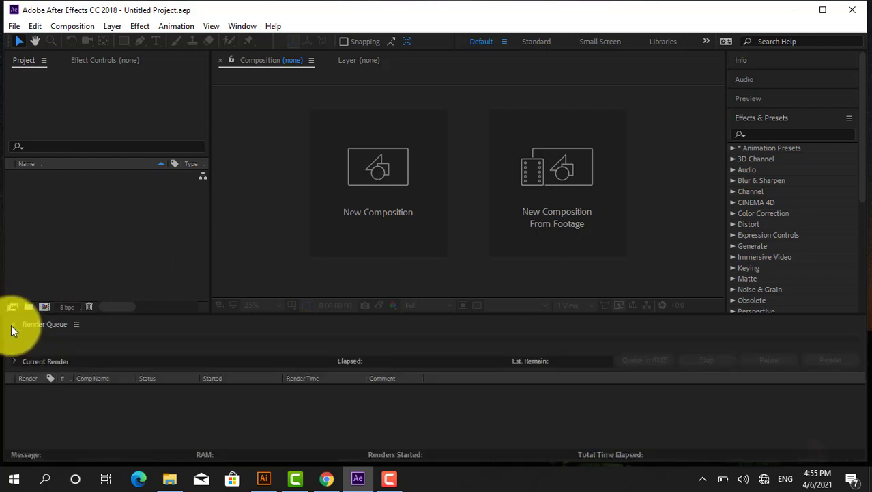
click(12, 324)
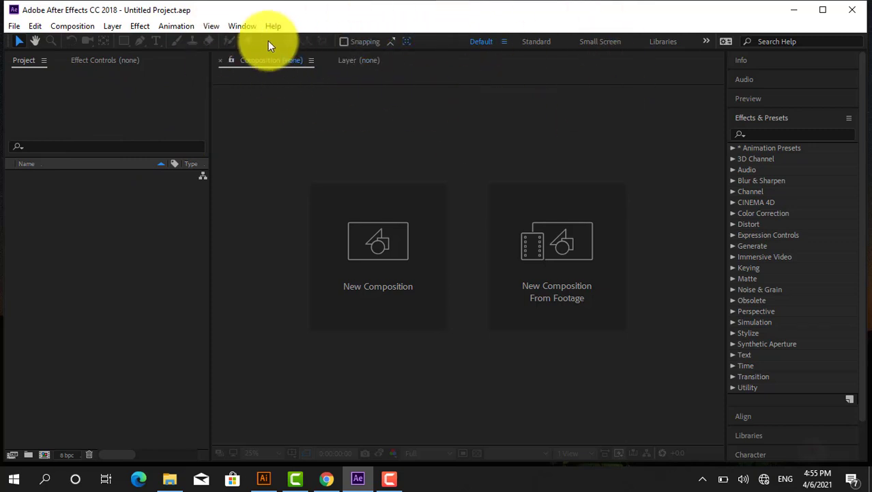
click(242, 27)
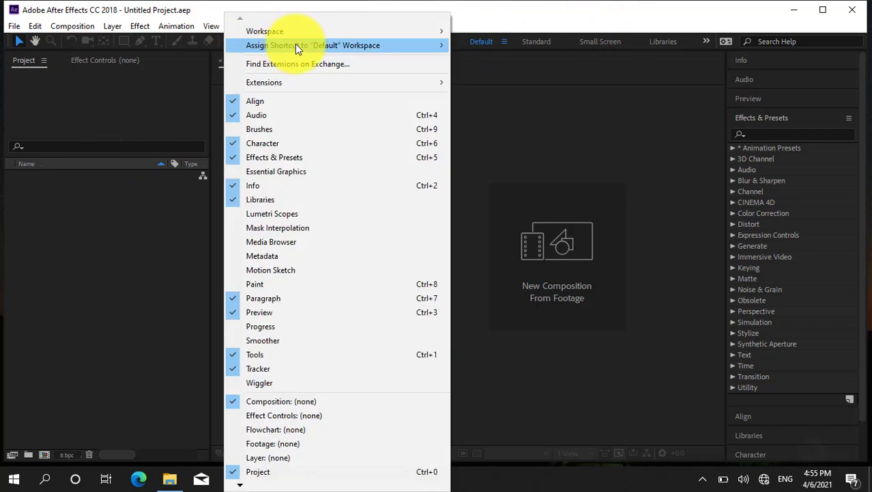
mouse_move(410, 32)
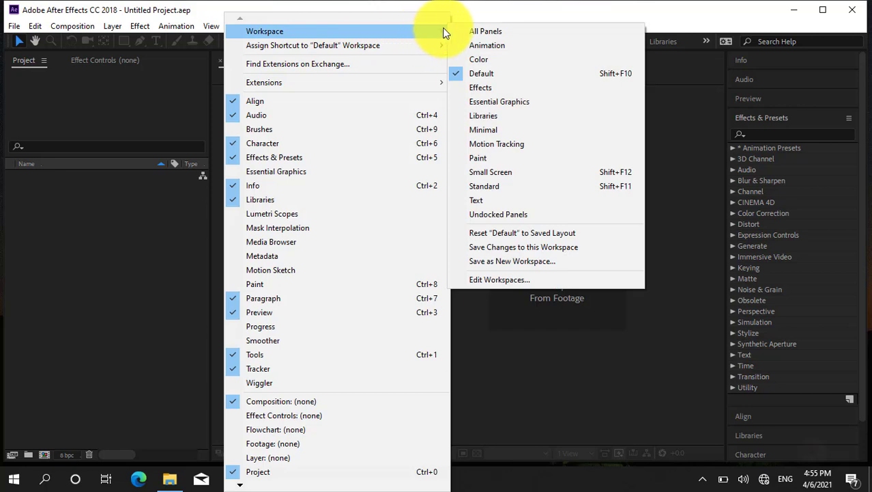
mouse_move(396, 48)
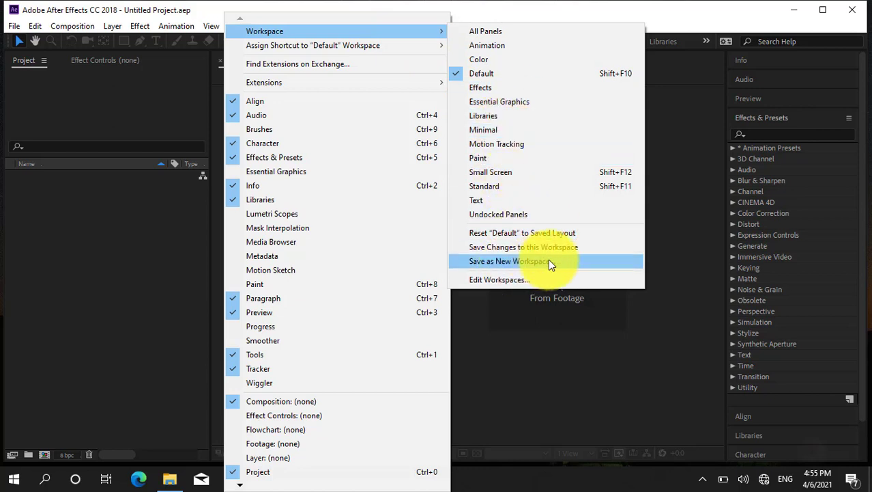
click(513, 234)
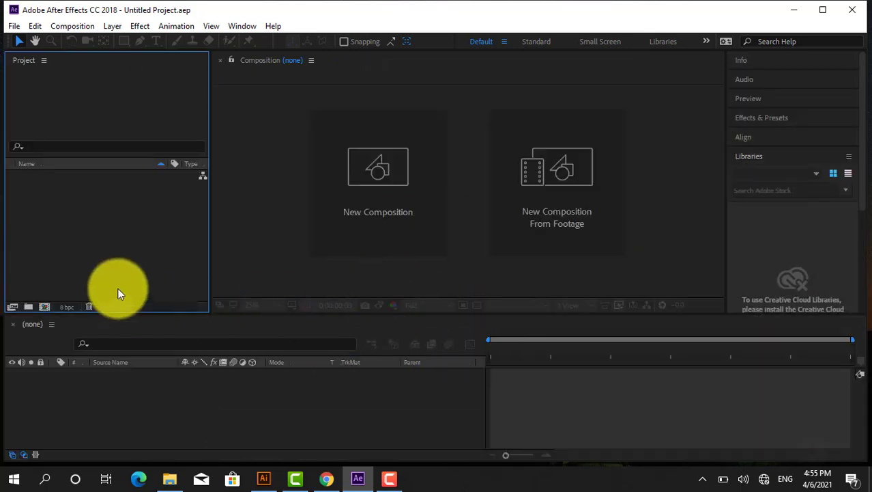
Create a new composition named 'Trim poth' with a 0;00;10;00 duration
click(14, 26)
mouse_move(72, 26)
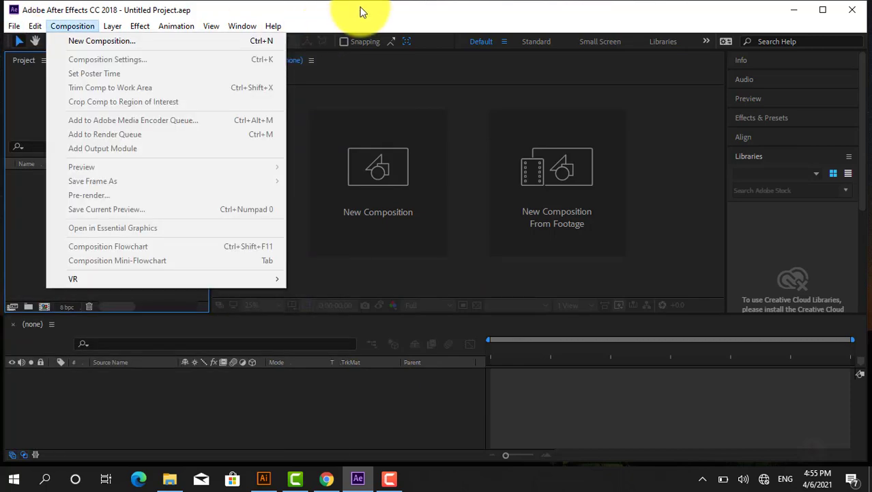
click(362, 16)
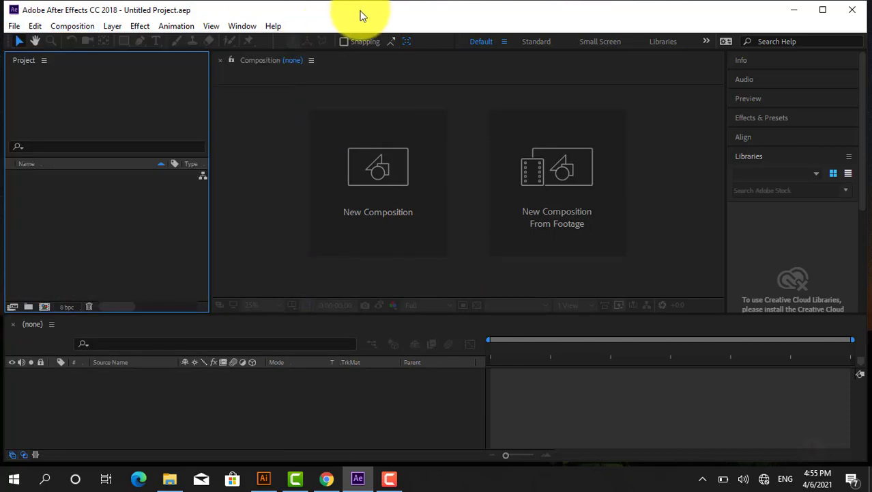
click(350, 213)
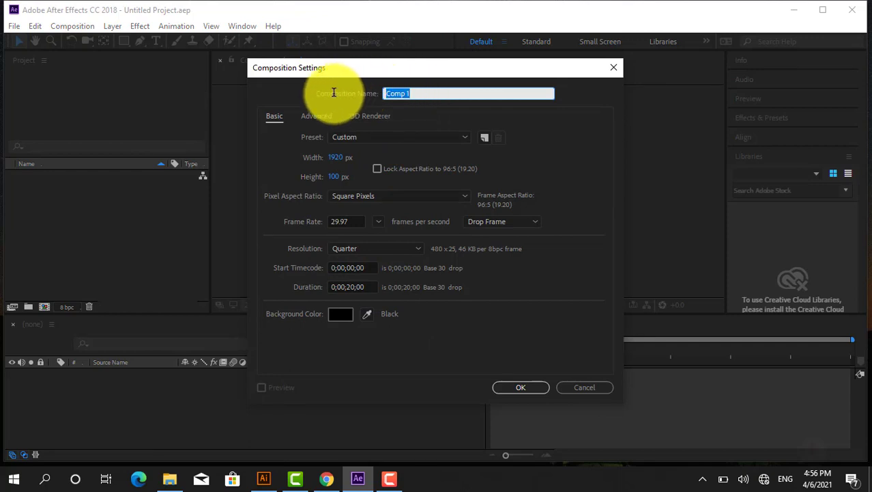
text(tRIM)
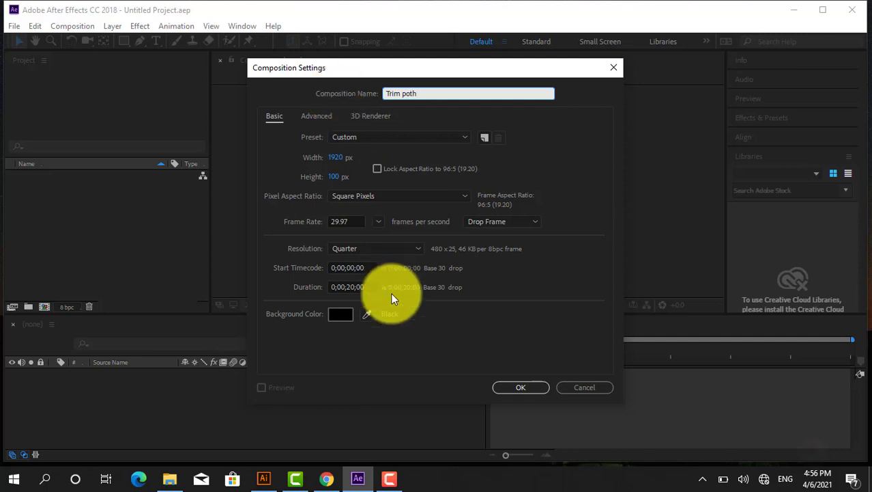
click(350, 291)
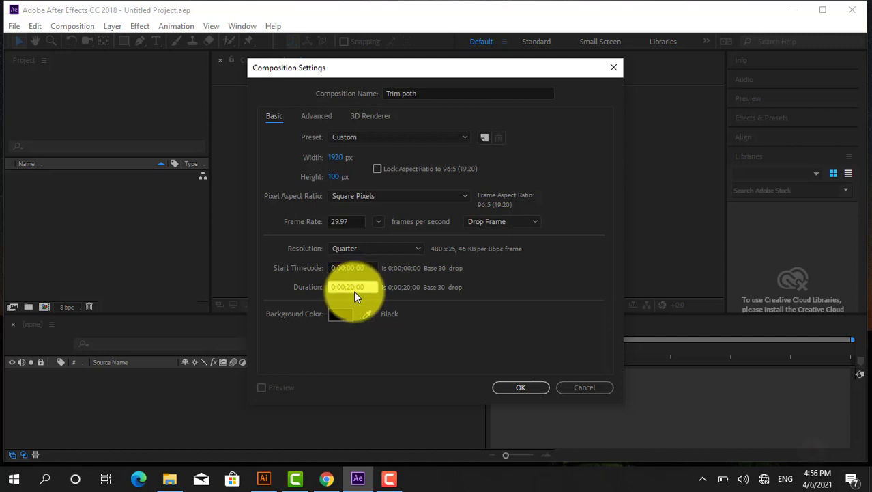
key(BackSpace)
text(1)
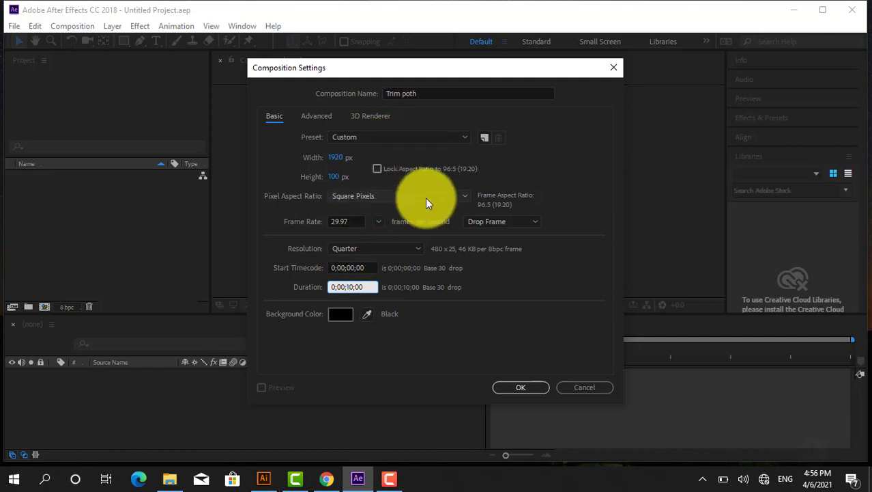
click(525, 386)
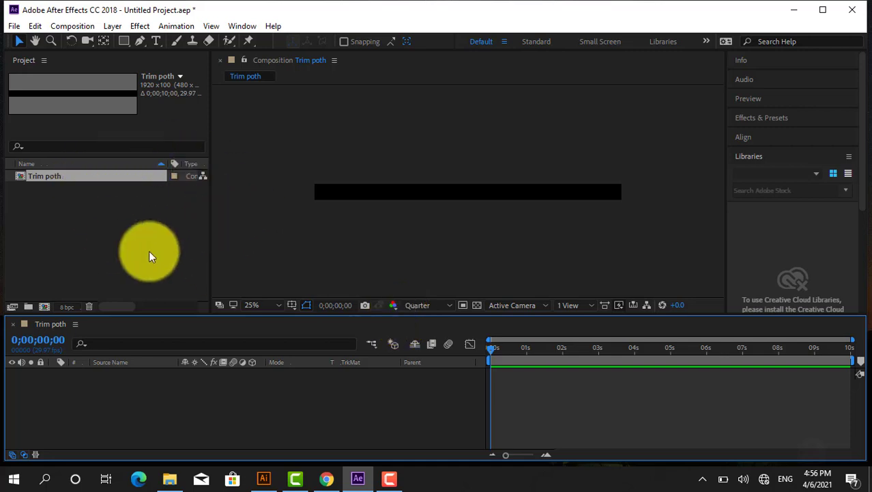
Change the Trim poth composition settings to height 1080 for a 1920×1080 frame
right_click(83, 179)
click(134, 189)
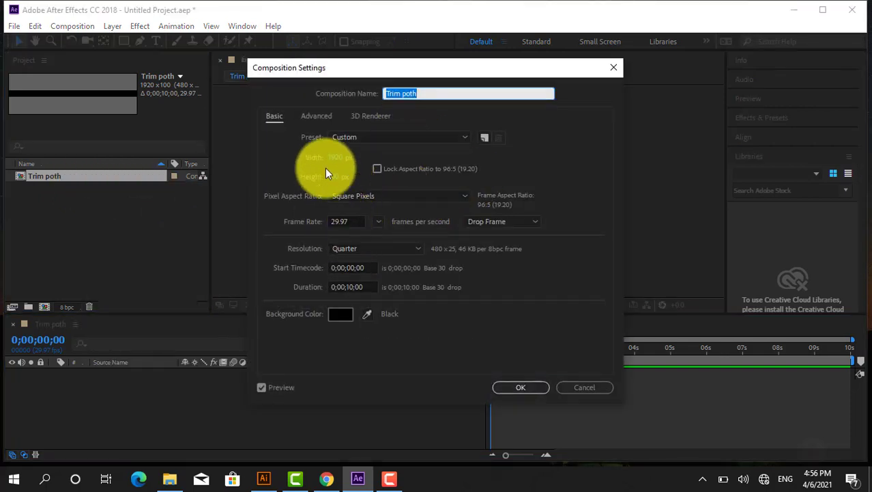
click(336, 158)
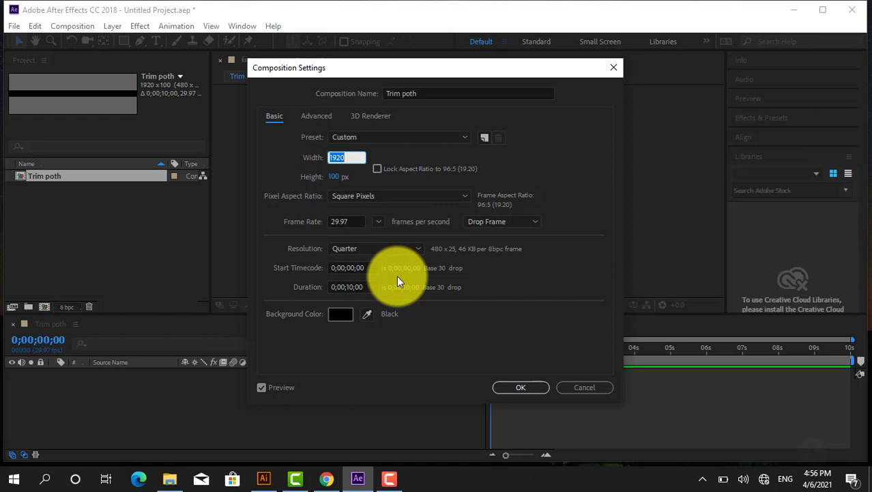
click(335, 176)
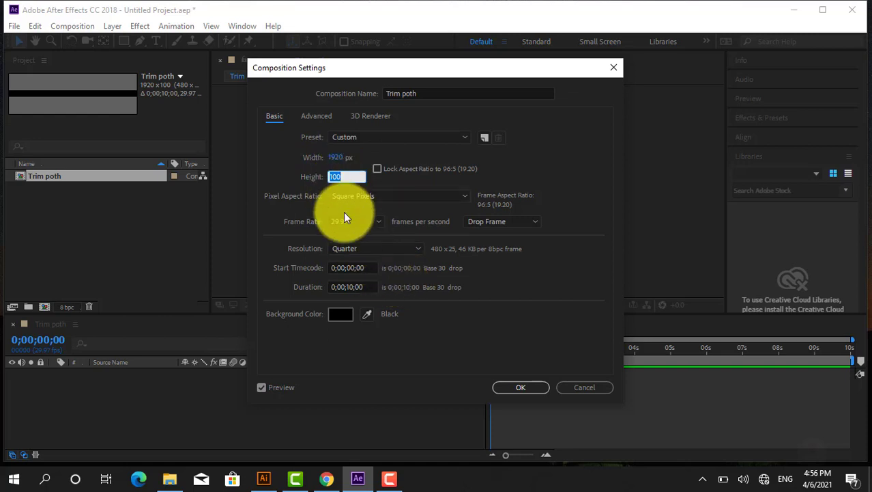
text(10)
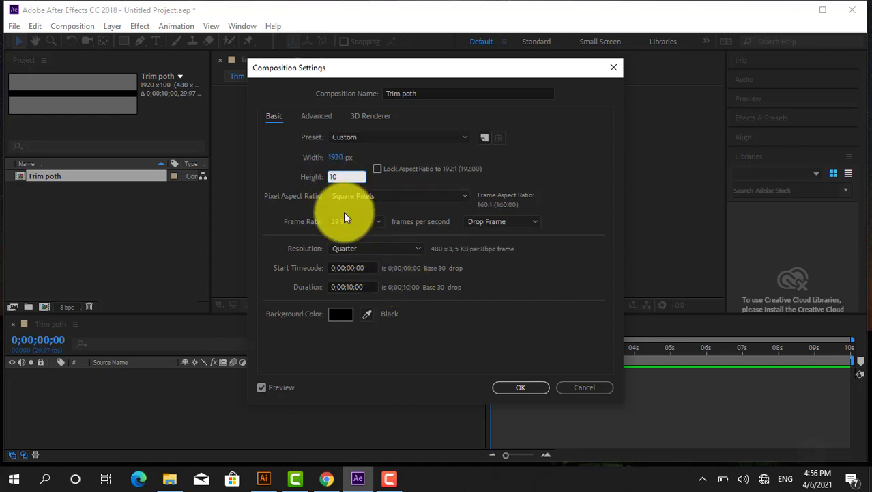
text(80)
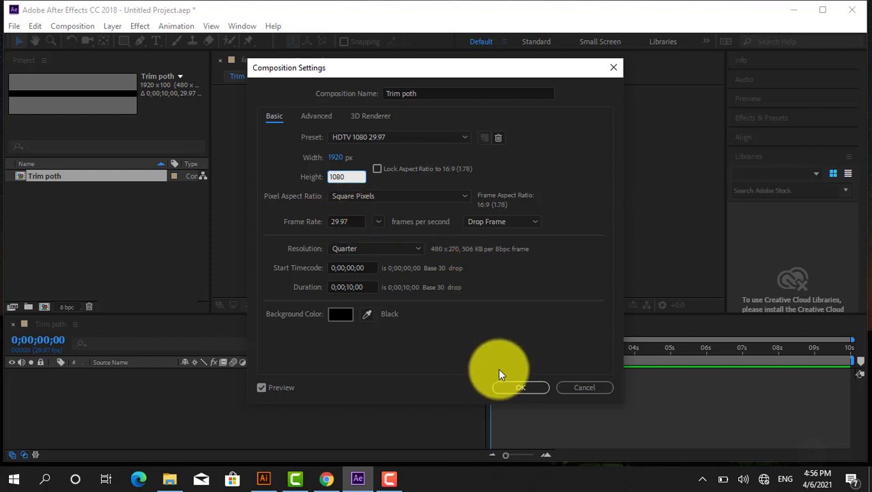
click(512, 387)
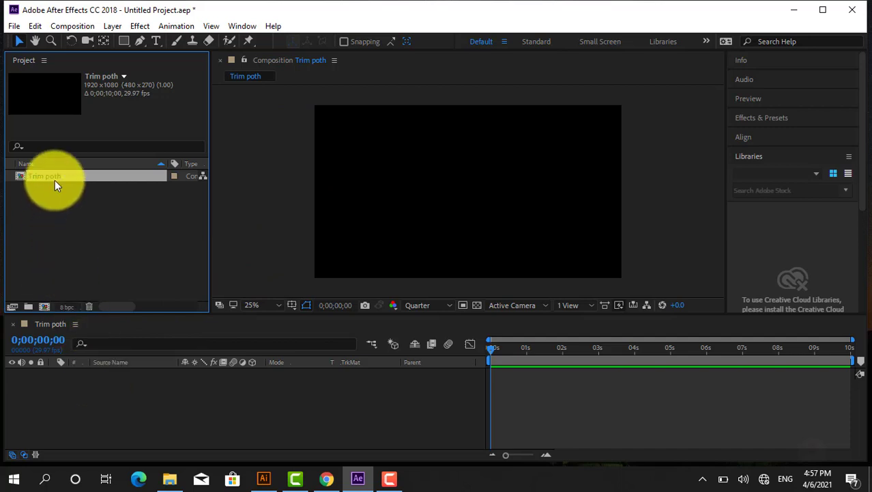
key(Return)
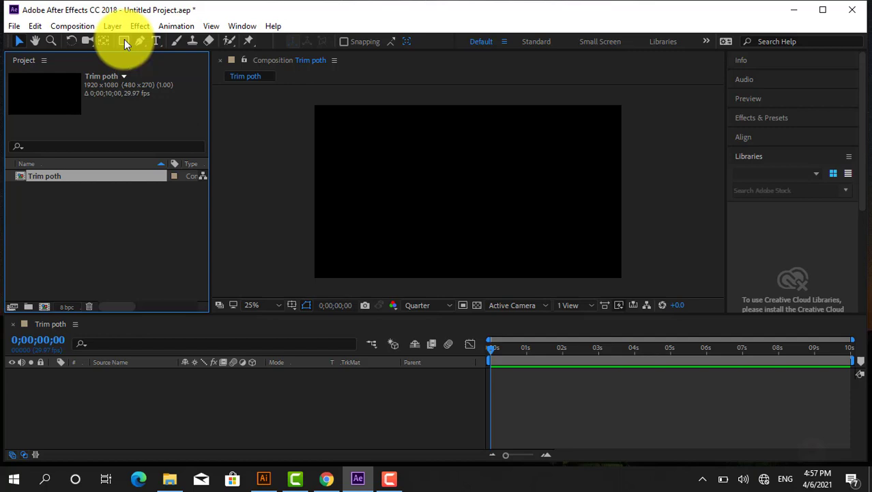
Draw a three-point curved wavy path with the Pen tool
click(124, 38)
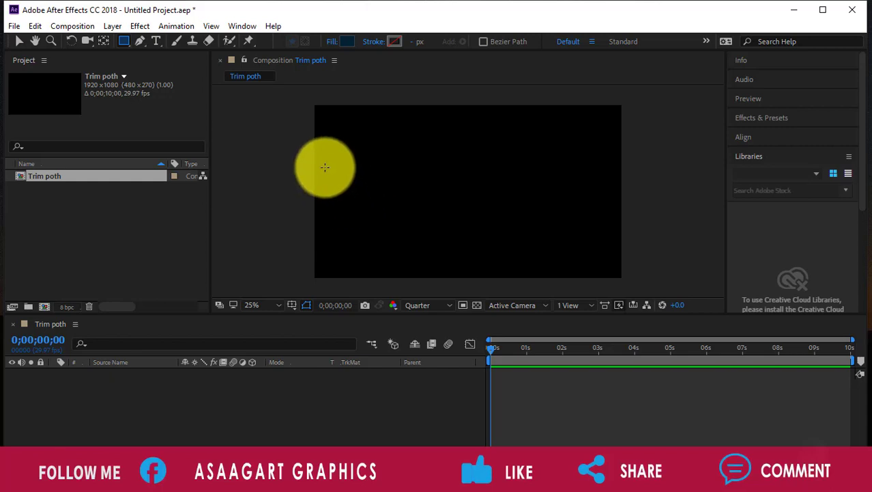
click(140, 41)
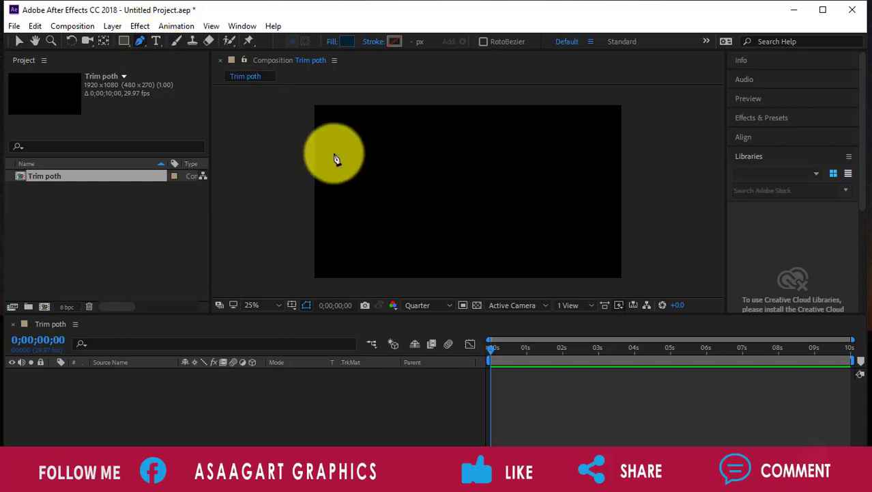
click(405, 189)
click(346, 190)
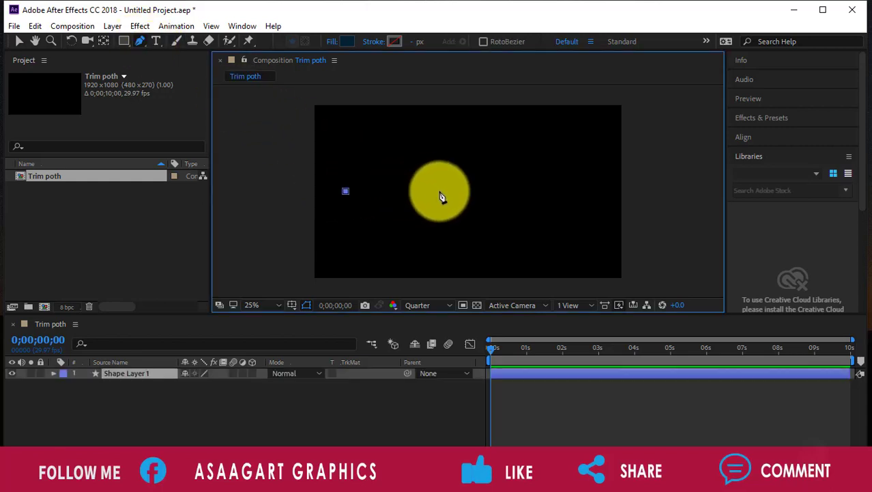
drag(439, 190, 461, 220)
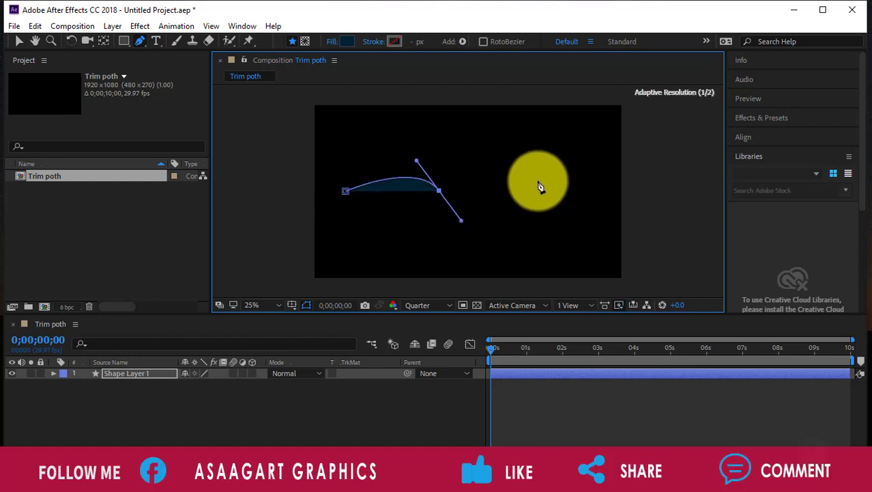
mouse_move(537, 179)
mouse_down()
mouse_move(549, 148)
mouse_move(606, 139)
mouse_up()
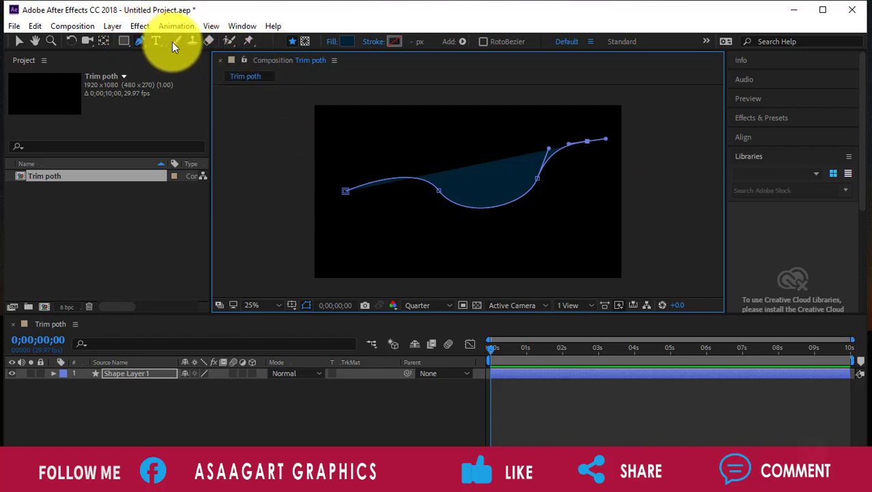
Set the path's fill to None and thicken its white stroke to 29 px
click(346, 42)
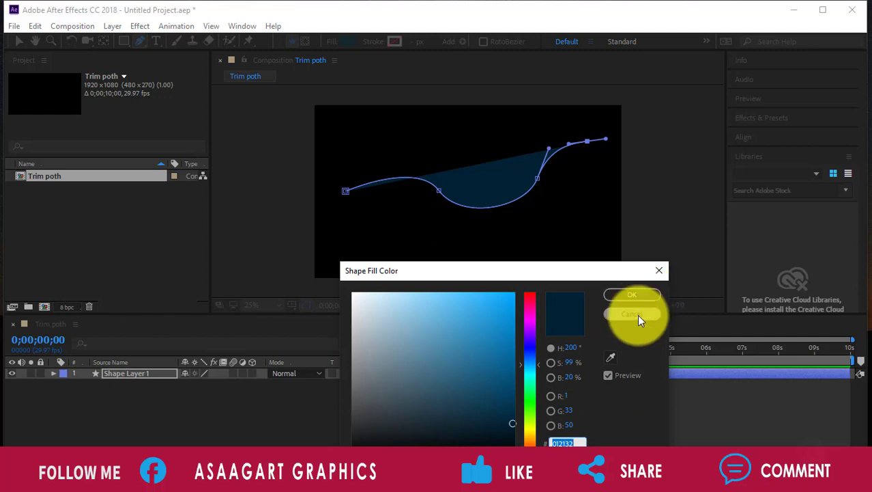
click(632, 298)
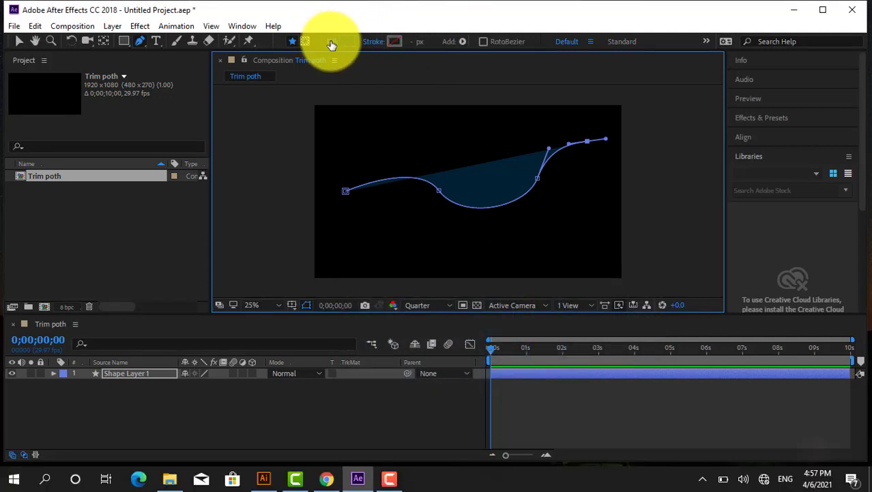
click(331, 42)
click(372, 205)
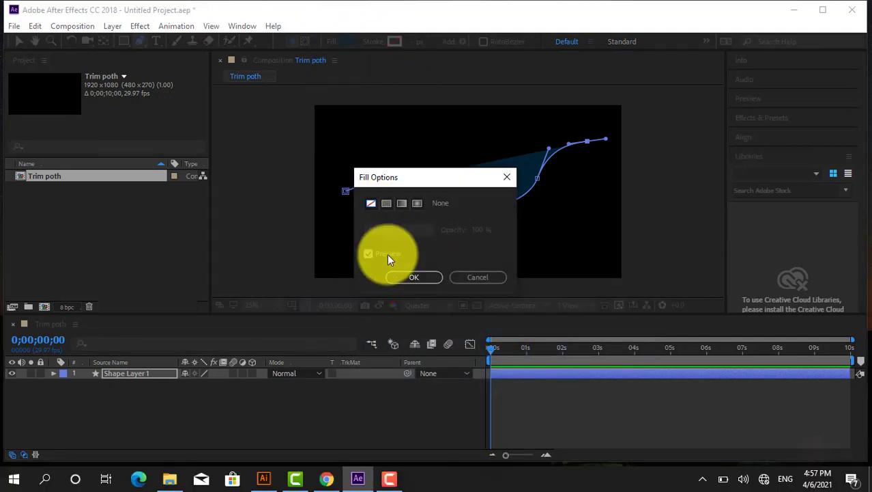
click(408, 279)
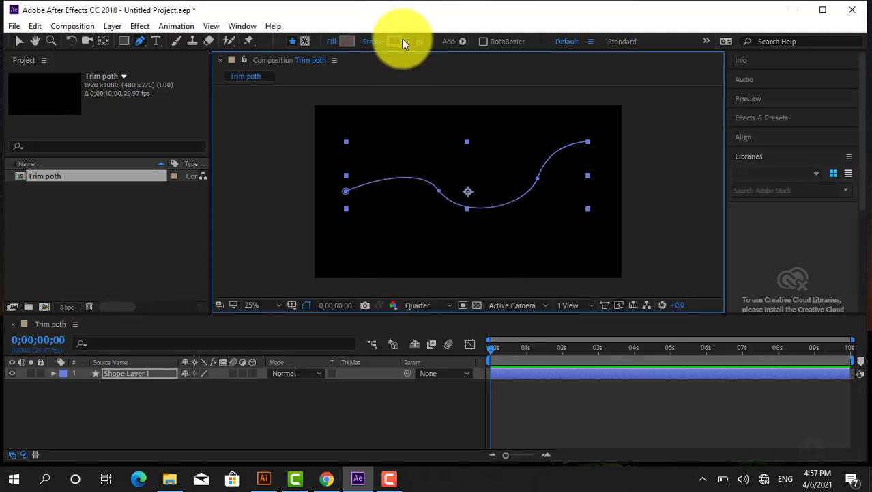
drag(411, 42, 429, 42)
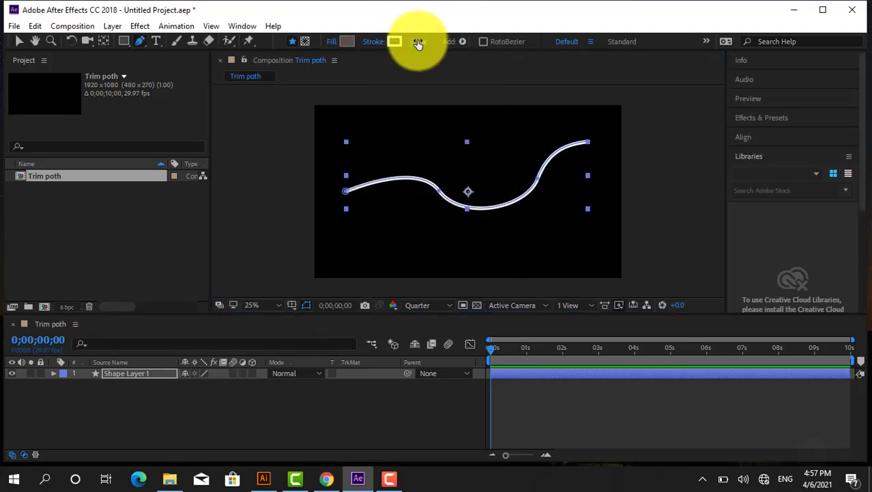
drag(417, 41, 424, 41)
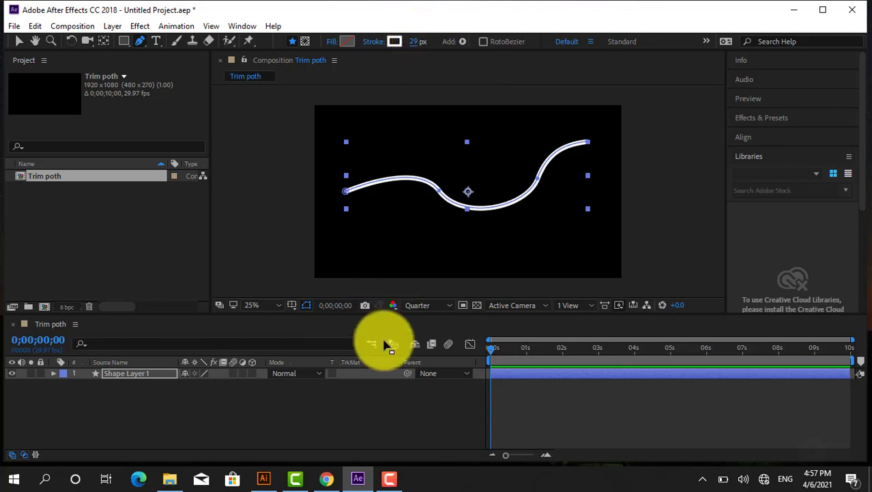
click(381, 399)
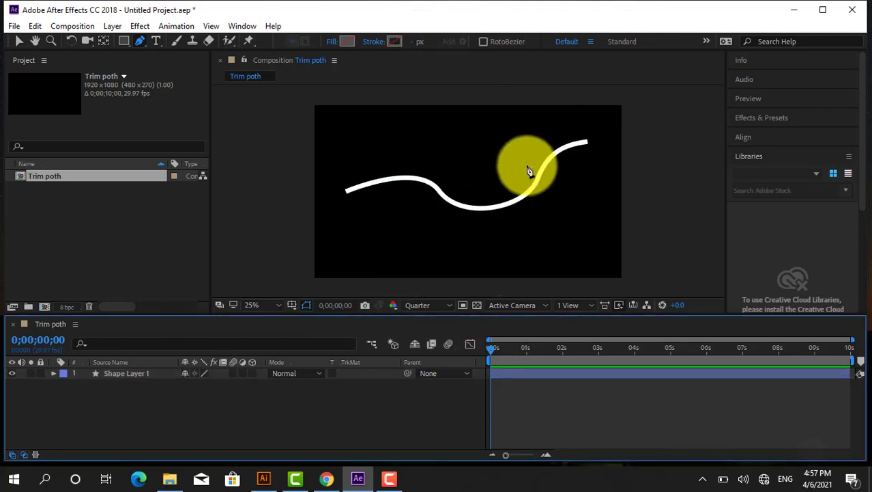
Nudge the wavy path slightly left and down with the Selection tool
click(18, 41)
click(413, 186)
drag(452, 205, 433, 218)
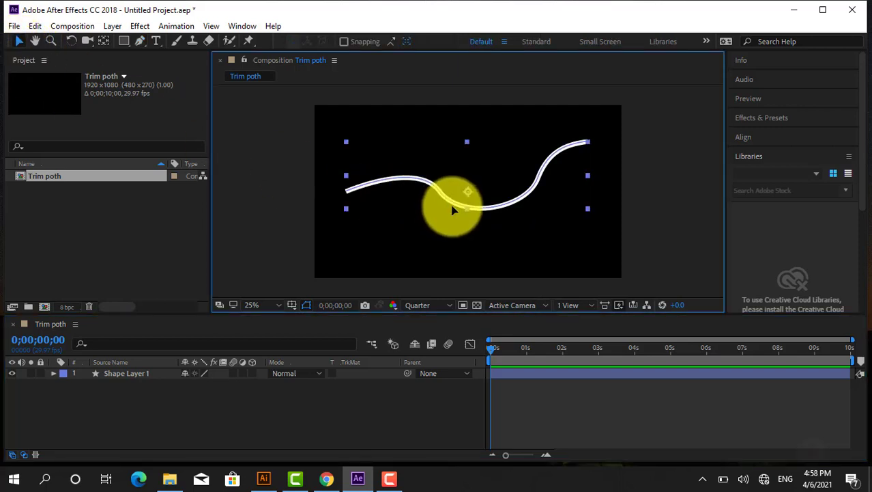
click(258, 408)
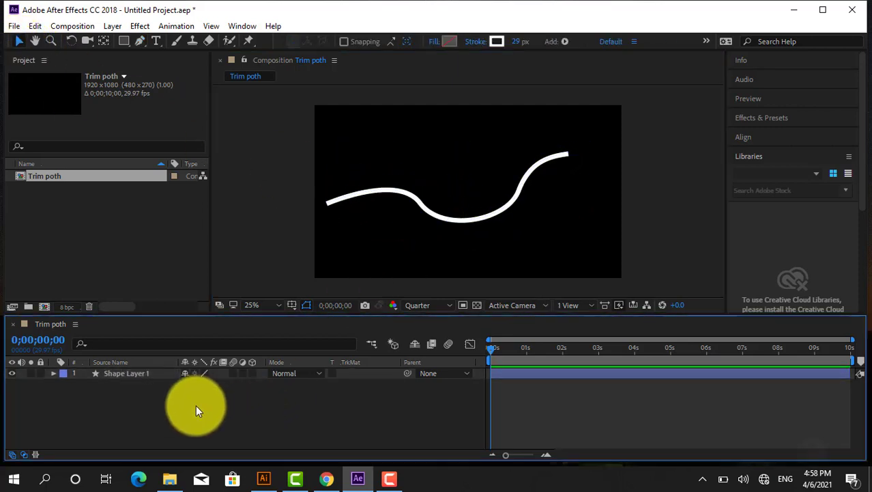
Expand Shape Layer 1 and add Trim Paths to its contents
click(118, 374)
right_click(119, 374)
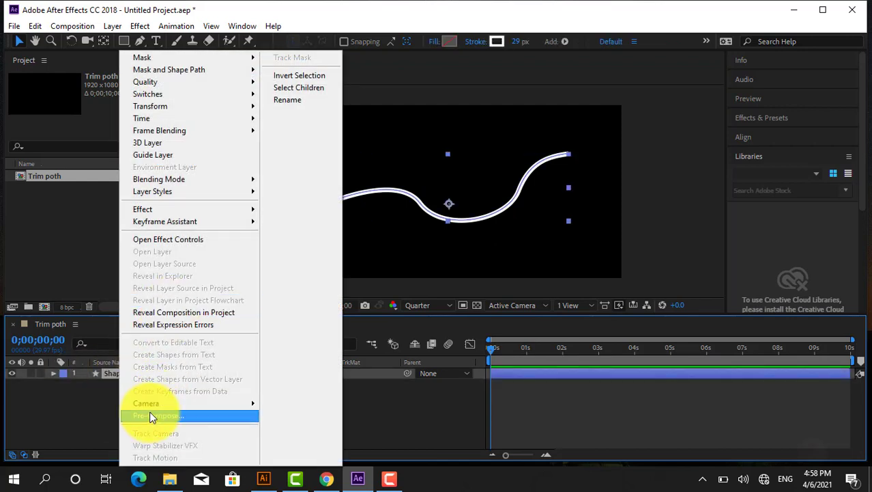
click(100, 404)
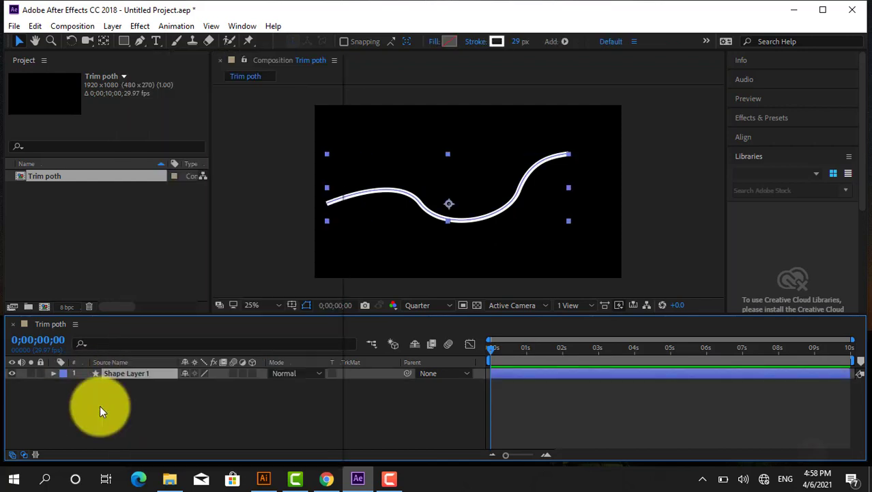
click(117, 372)
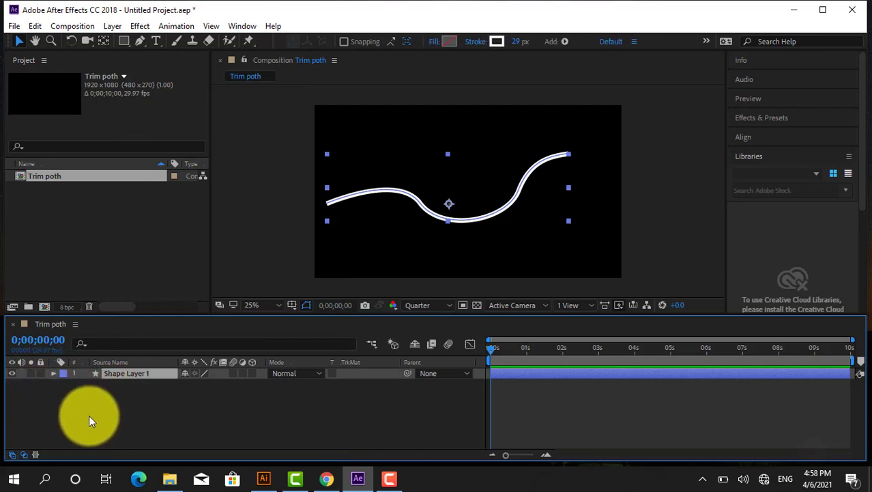
click(54, 372)
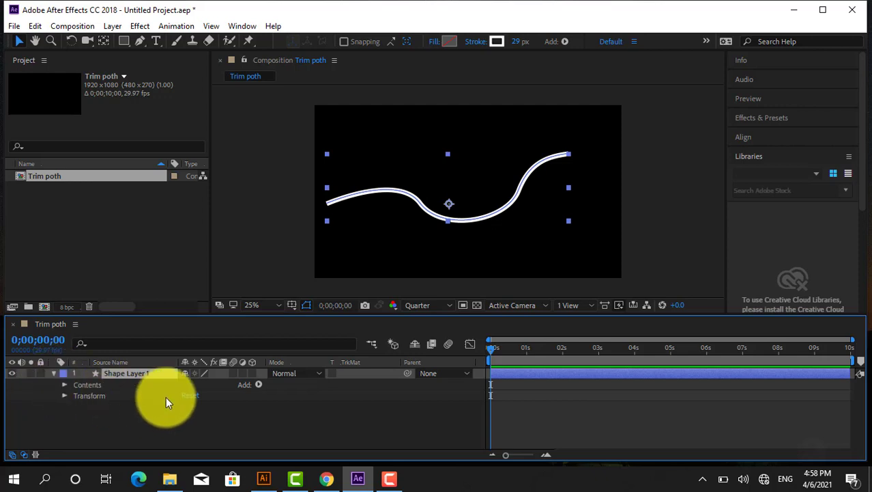
click(257, 384)
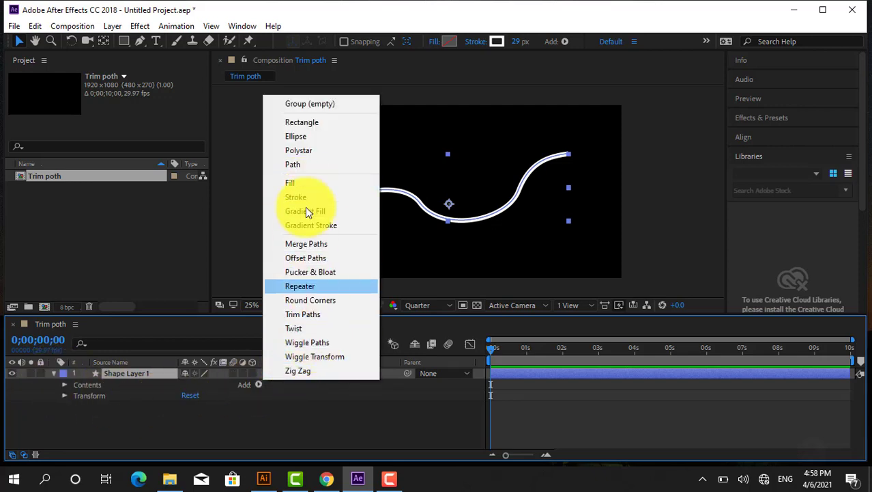
click(304, 316)
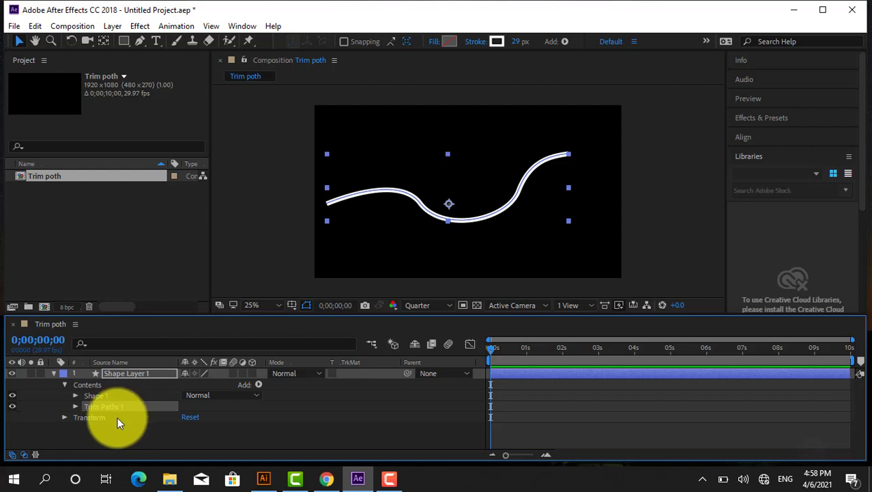
Expand Trim Paths 1, test End and Start, and leave Start 0%, End 100%
click(75, 406)
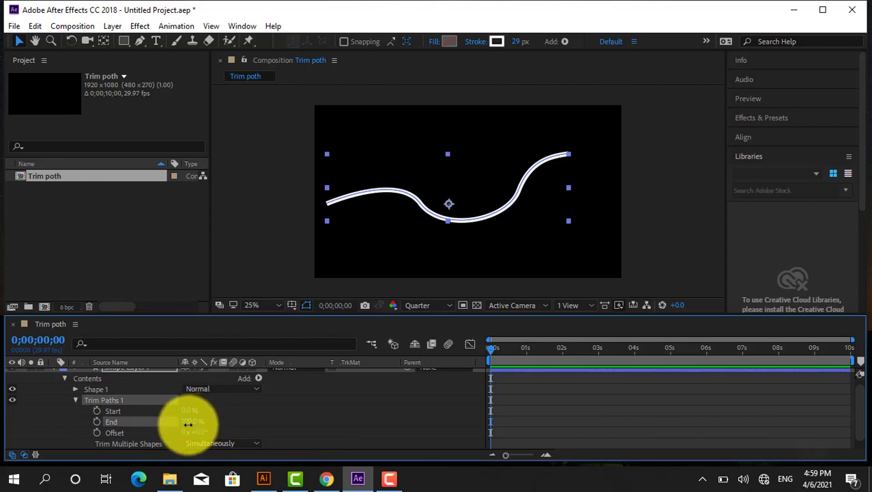
drag(190, 425, 134, 420)
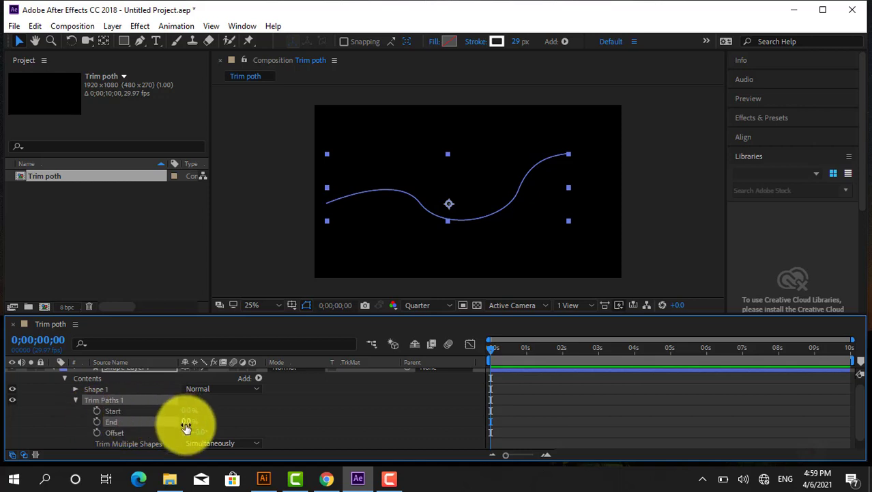
drag(186, 427, 277, 392)
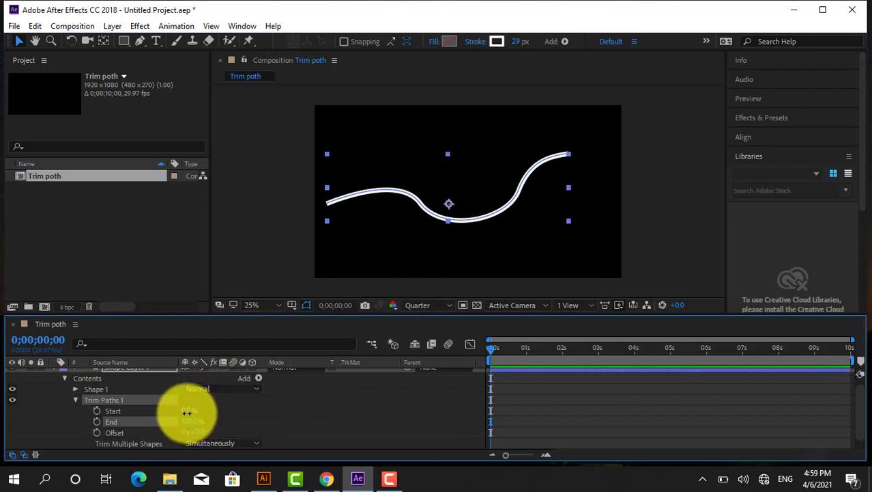
drag(182, 412, 252, 407)
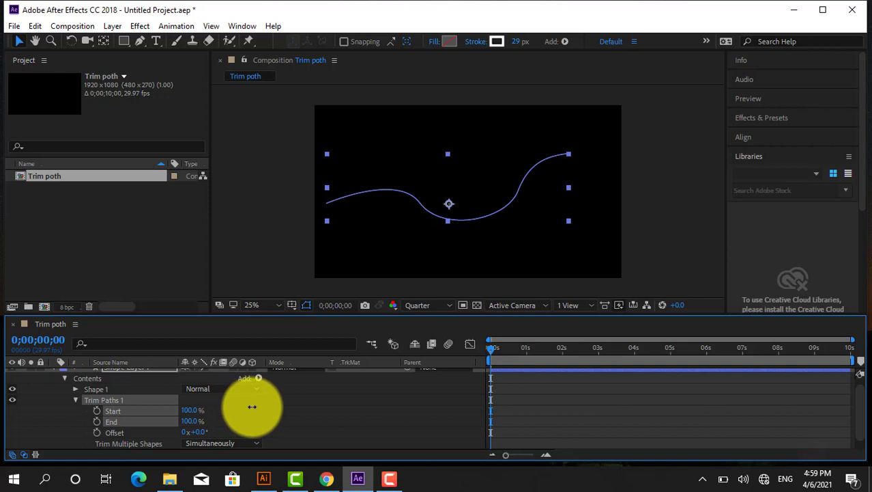
drag(252, 406, 151, 416)
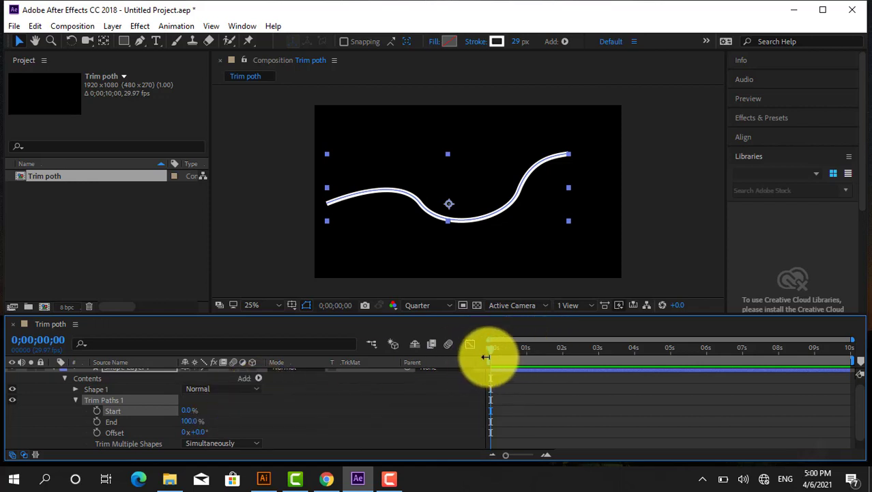
Move the playhead to 0;00;00;15
drag(493, 347, 527, 345)
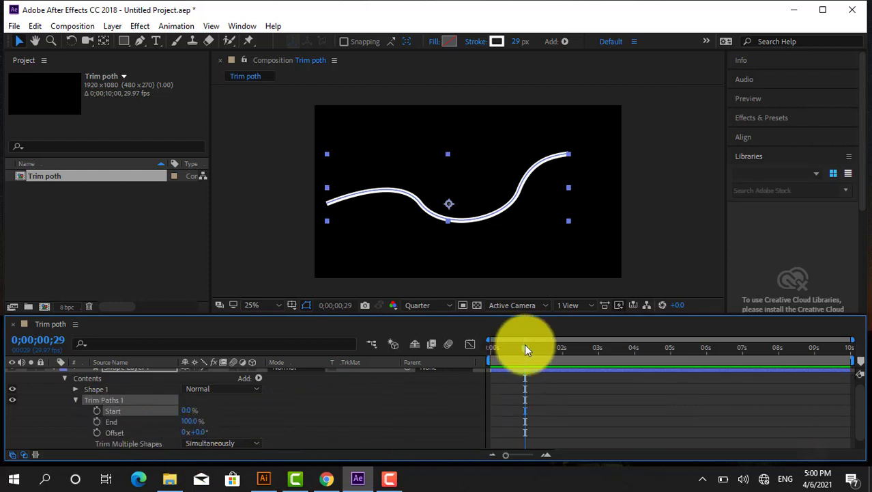
drag(525, 347, 509, 347)
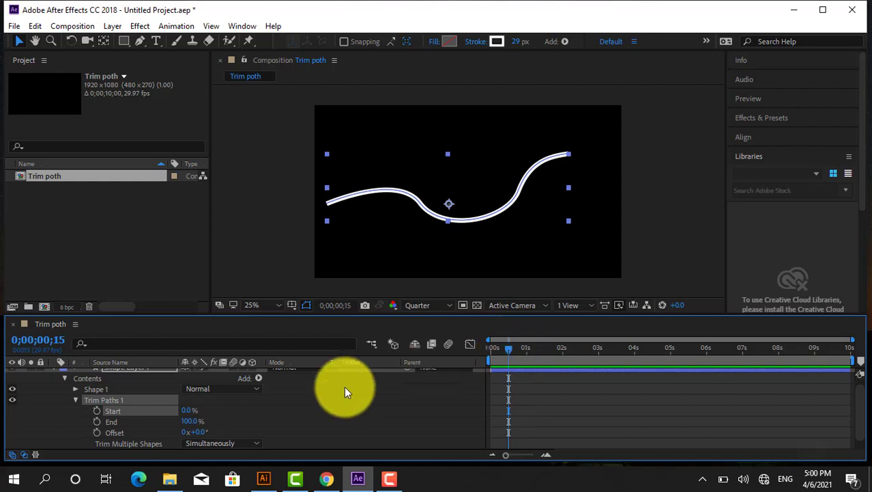
Keyframe Trim Paths End from 0% at 0;00;00;15 to 100% at 2 seconds
click(97, 421)
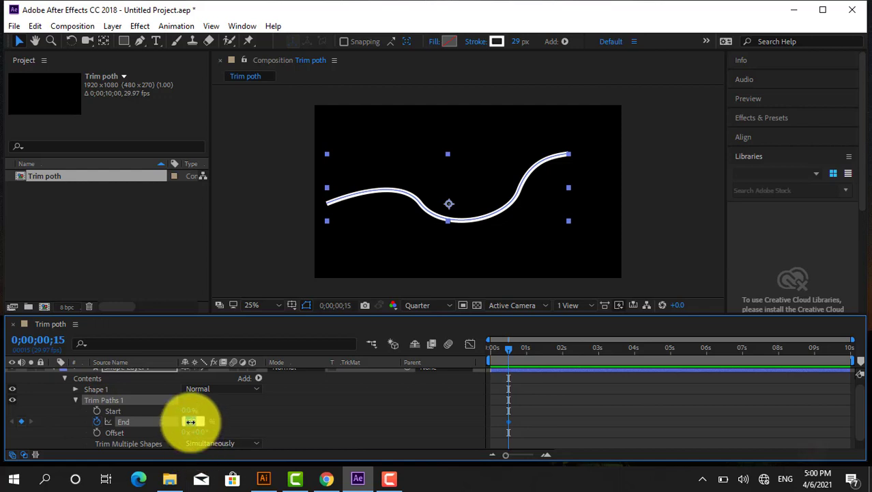
drag(190, 421, 190, 421)
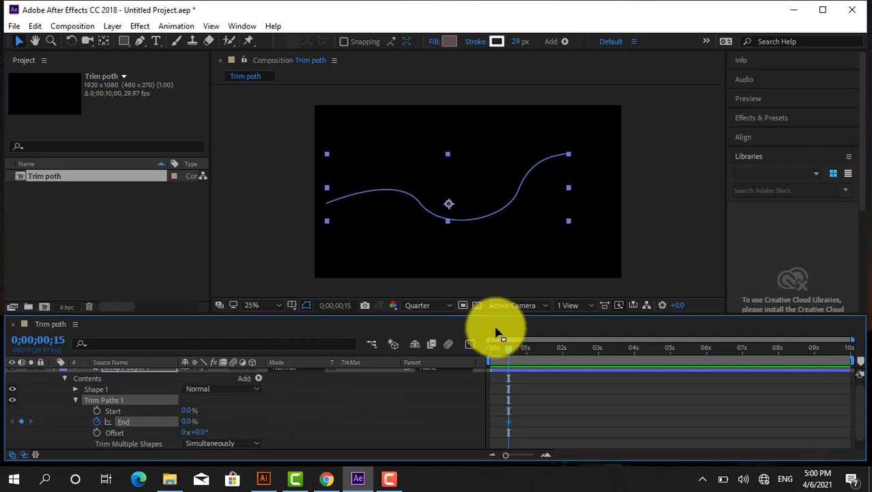
drag(511, 347, 563, 357)
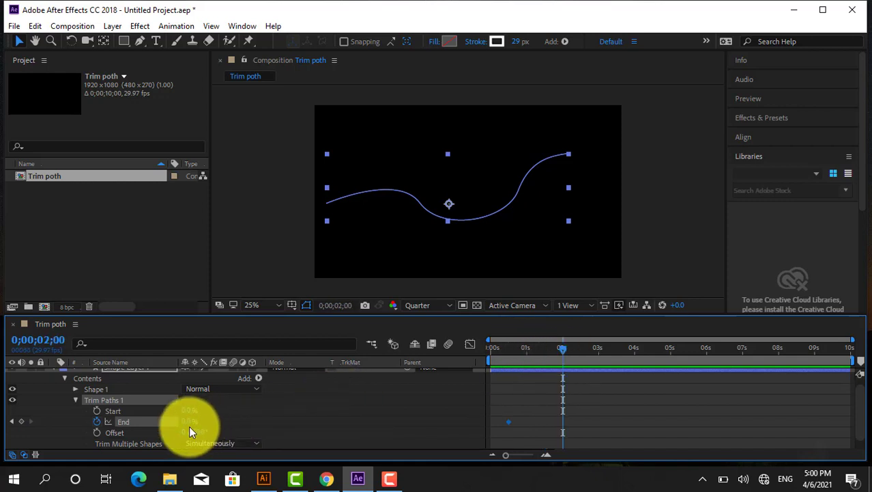
drag(188, 421, 249, 419)
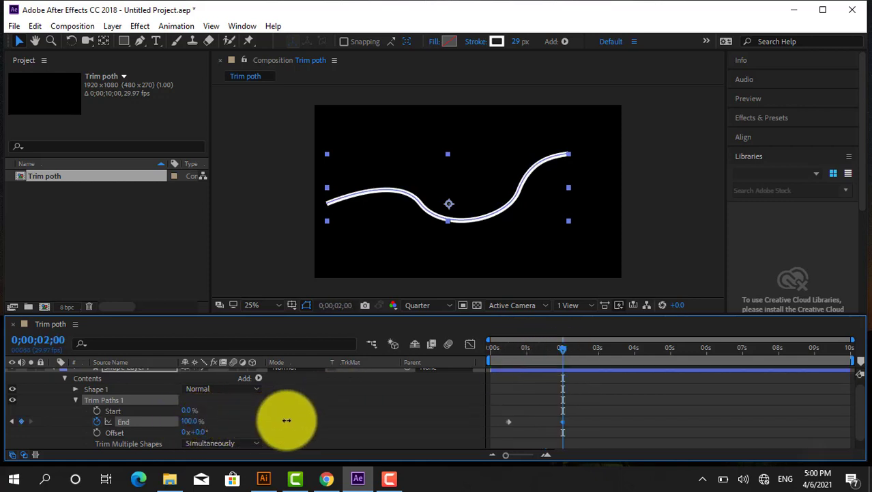
drag(562, 346, 435, 351)
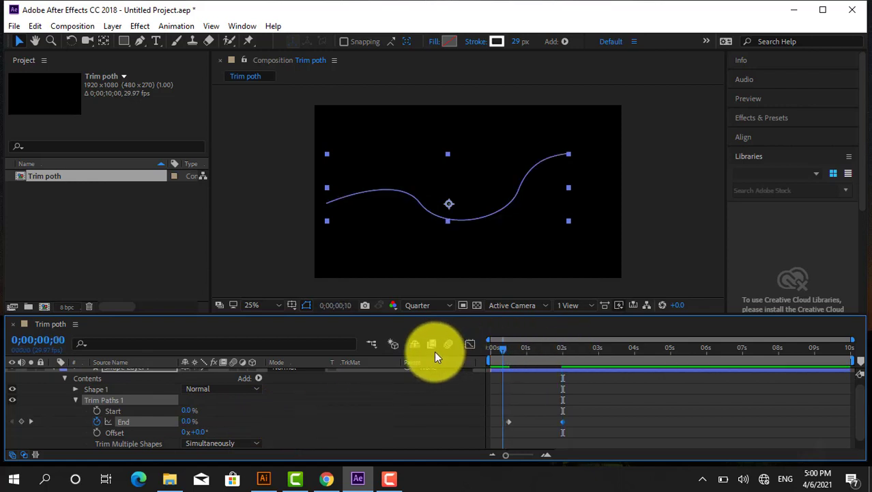
Preview the draw-on and ease both End keyframes in and out
key(space)
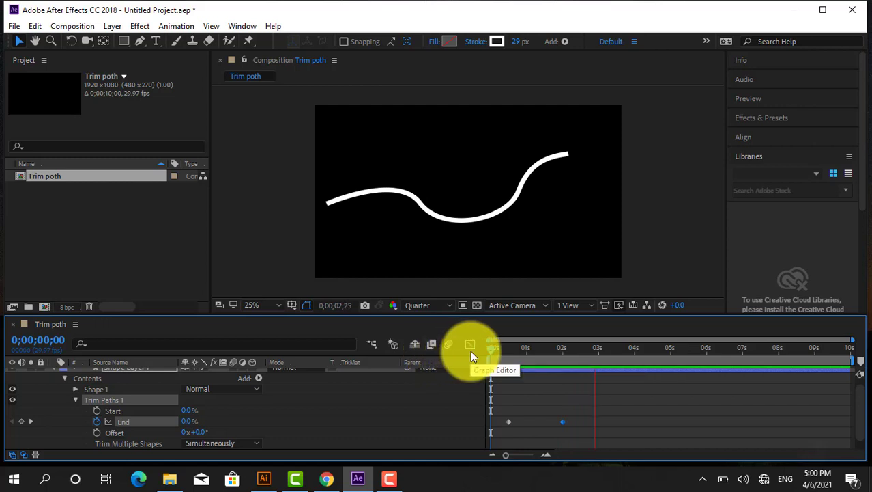
mouse_move(489, 353)
mouse_down()
mouse_move(572, 366)
mouse_move(476, 373)
mouse_up()
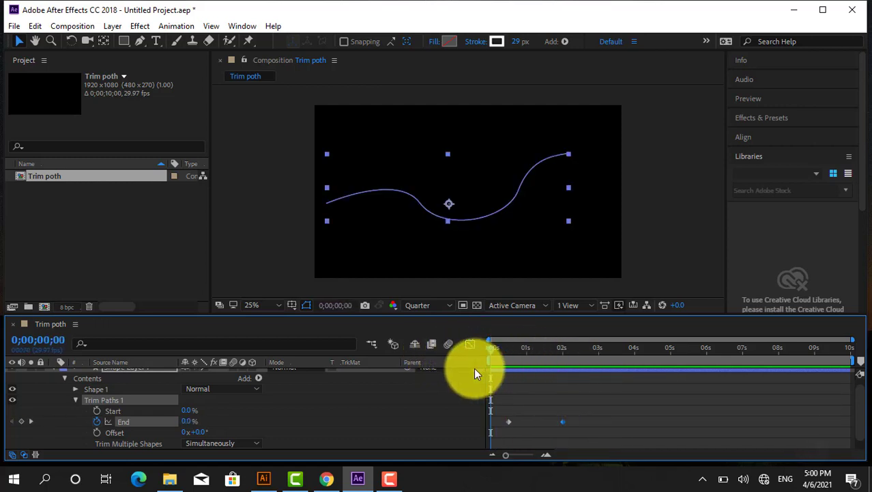
drag(578, 435, 496, 409)
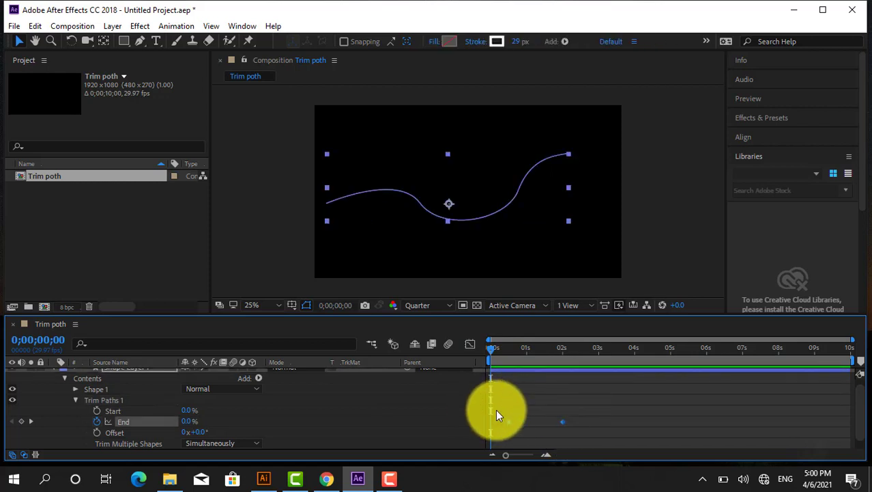
right_click(564, 422)
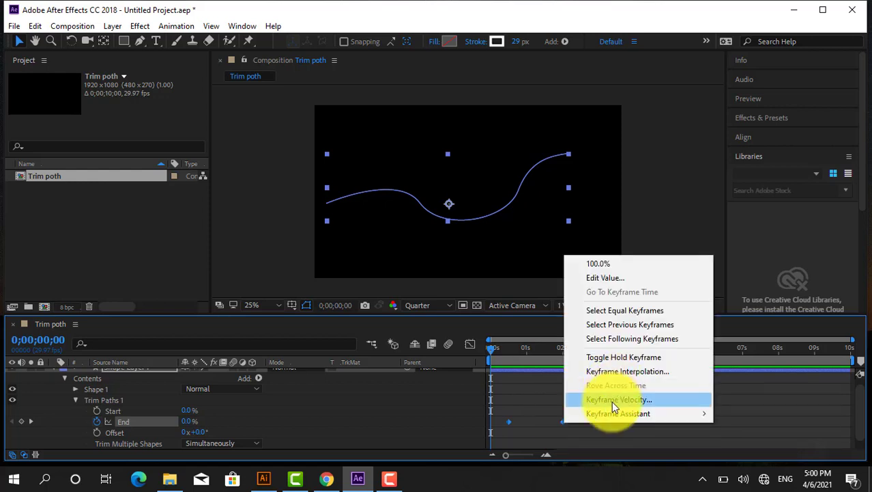
mouse_move(616, 413)
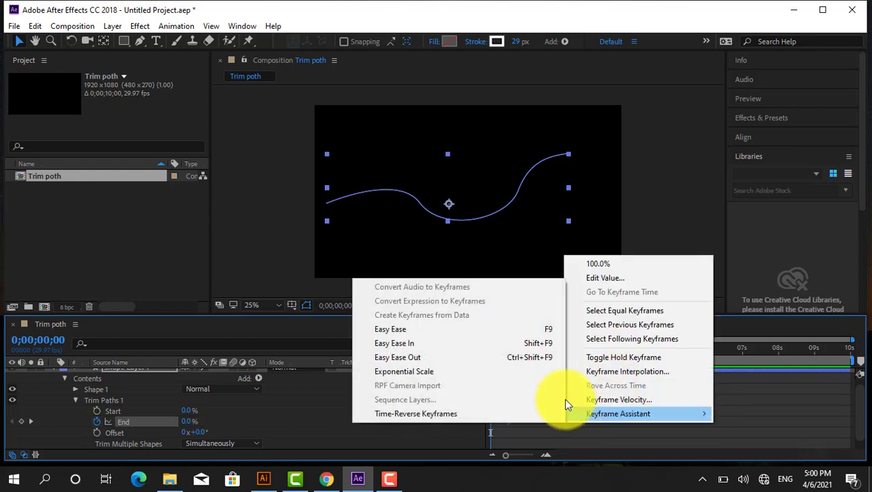
click(424, 329)
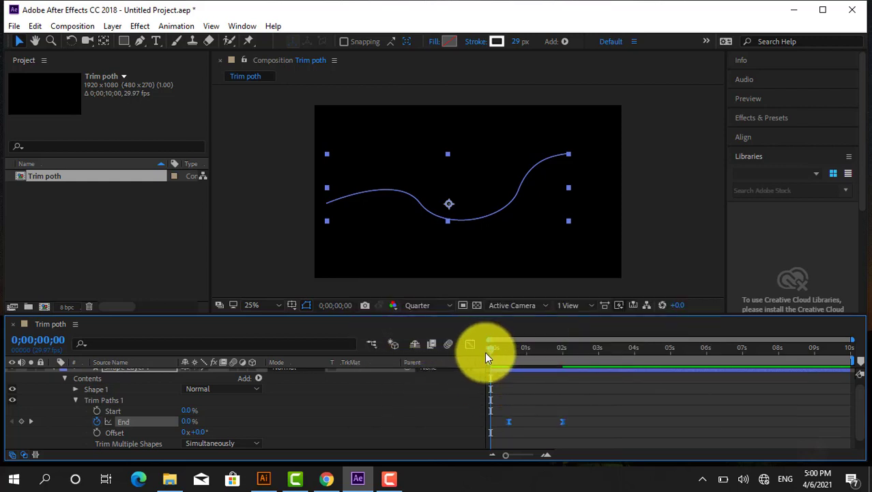
Move the End 100% keyframe to about 1 second, preview, and collapse Shape Layer 1
key(space)
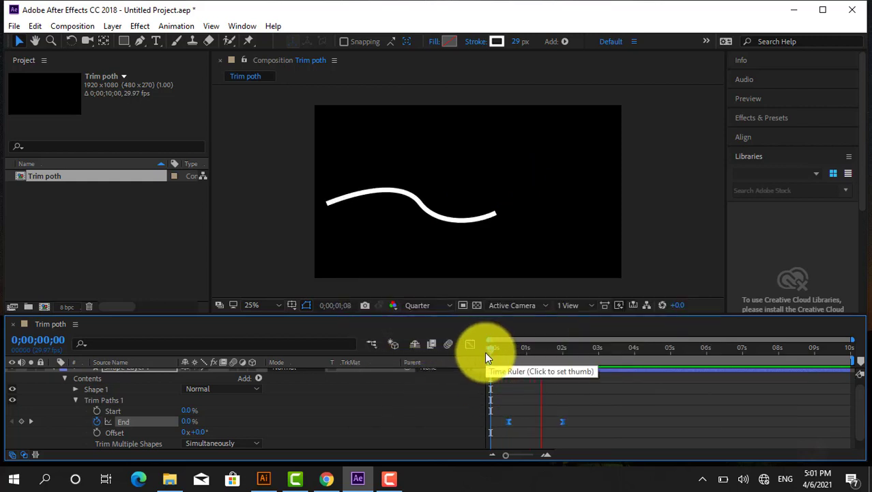
key(space)
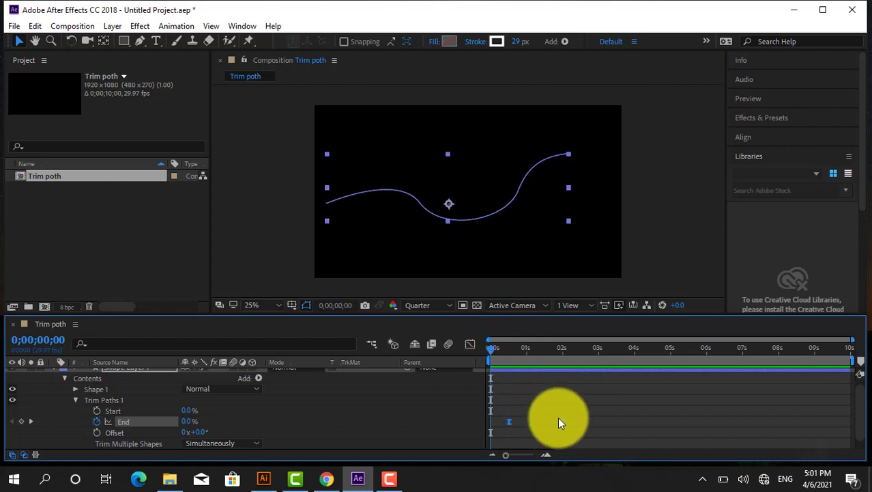
drag(558, 421, 525, 422)
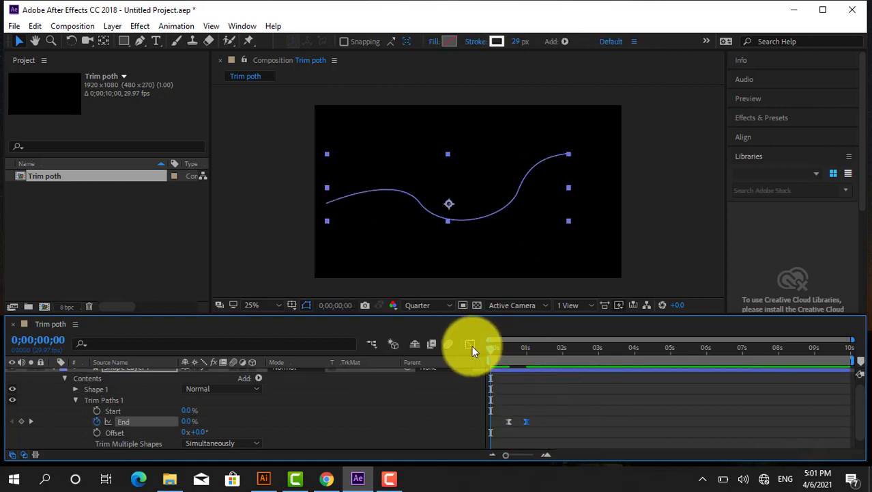
key(space)
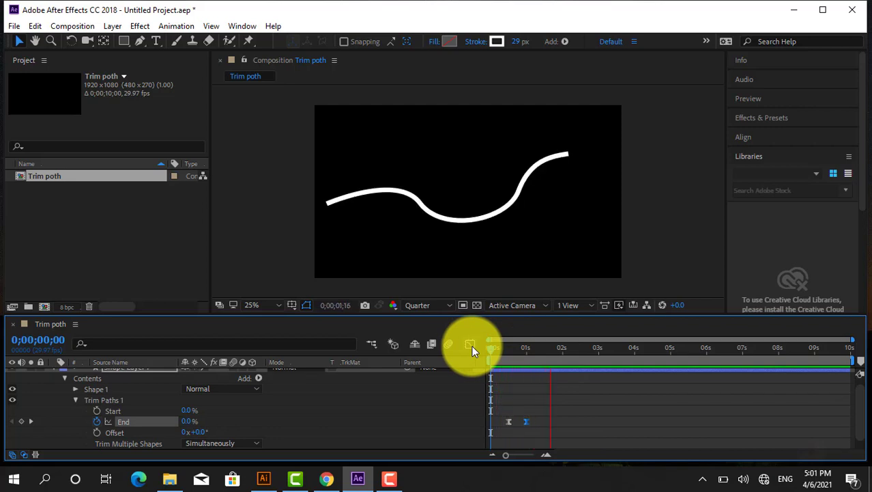
click(487, 348)
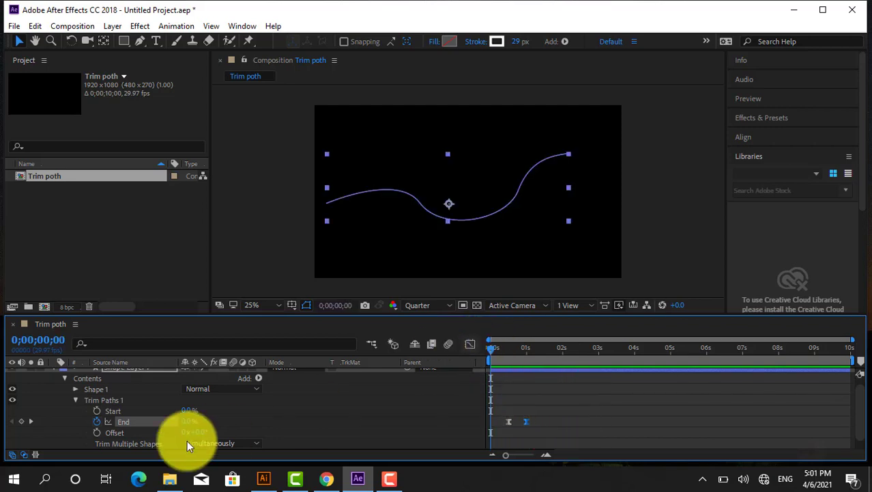
click(62, 379)
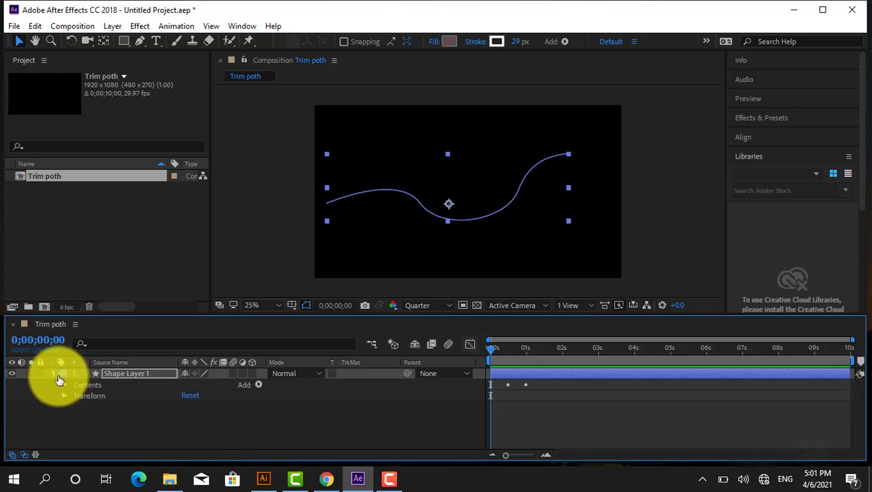
Delete the wavy-line Shape Layer 1, then briefly bring up Illustrator from the taskbar
click(54, 373)
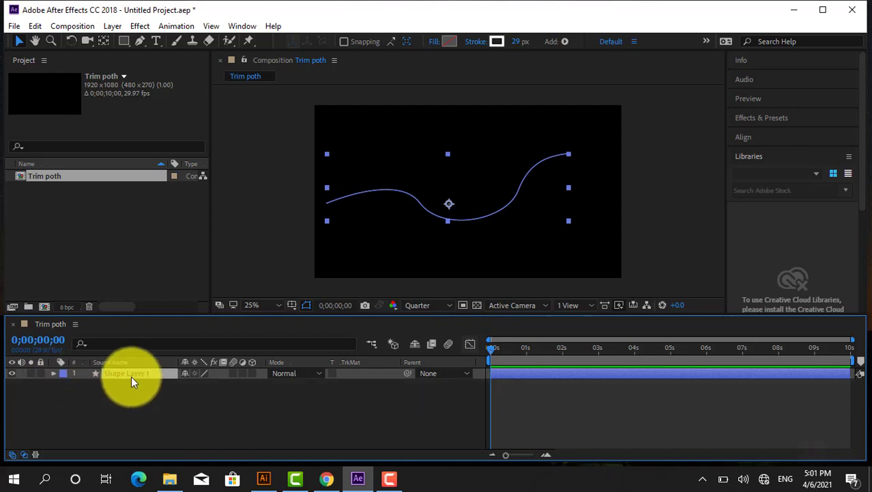
key(Delete)
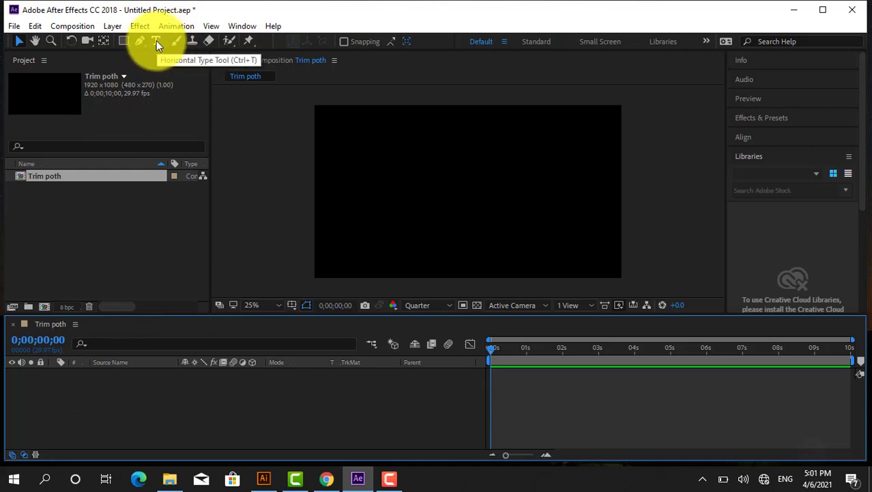
click(263, 478)
click(262, 478)
click(263, 478)
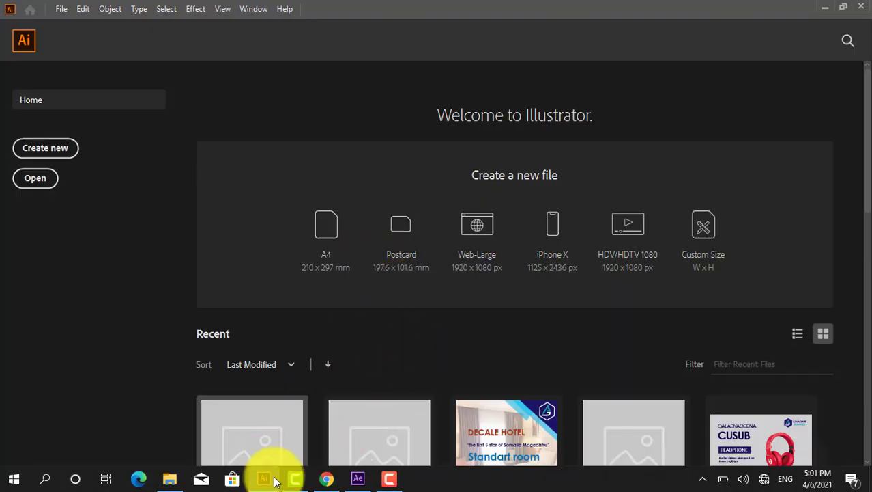
mouse_move(266, 483)
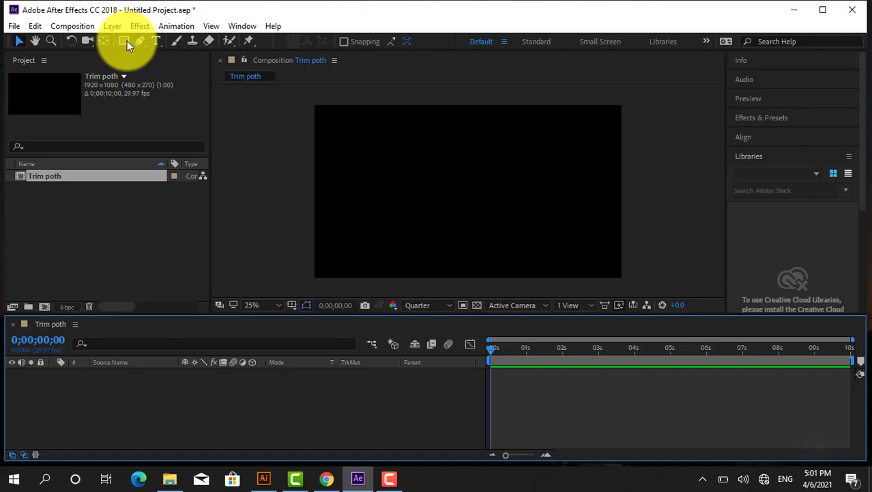
Draw a circle with the Ellipse Tool and set its fill type to Solid Color
drag(127, 40, 154, 71)
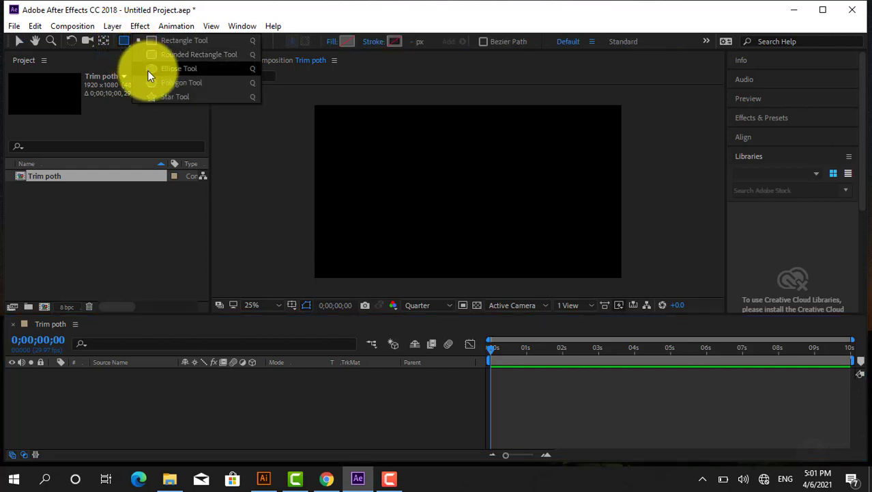
drag(154, 70, 161, 70)
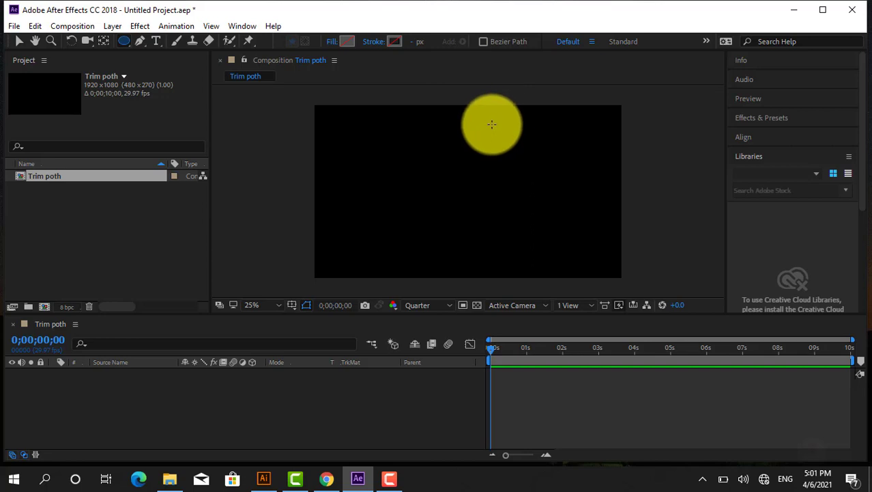
drag(487, 124, 571, 196)
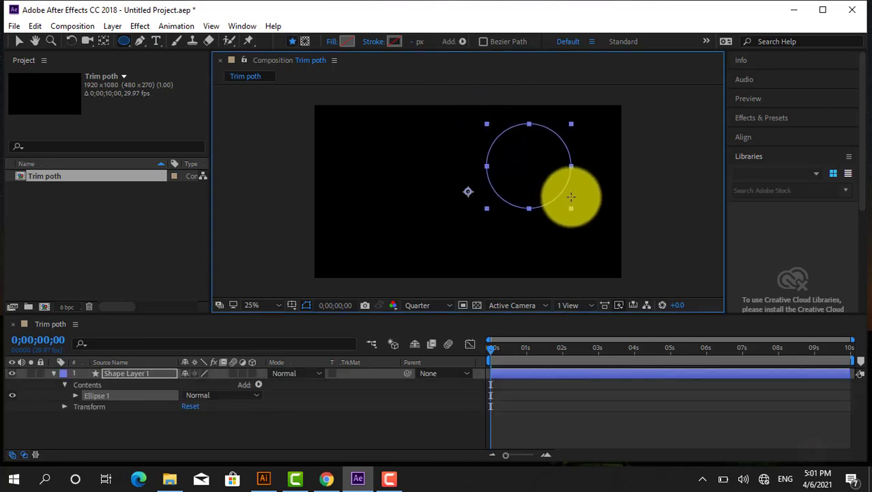
click(332, 43)
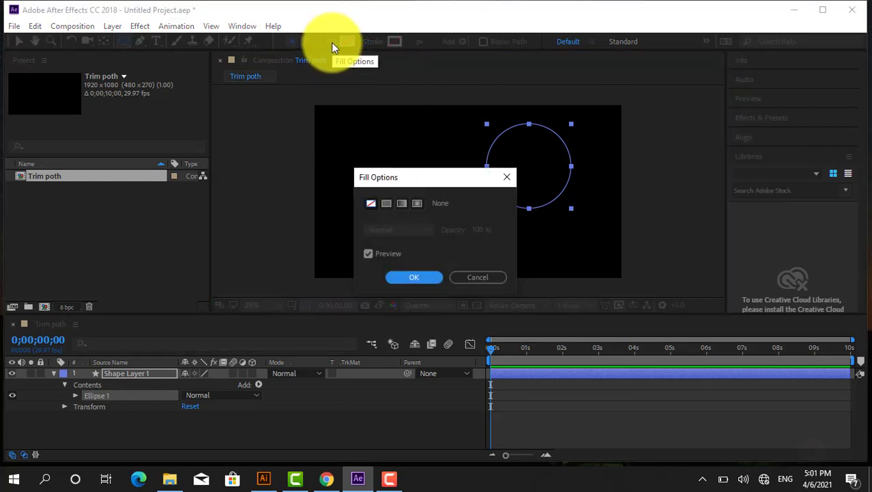
click(373, 205)
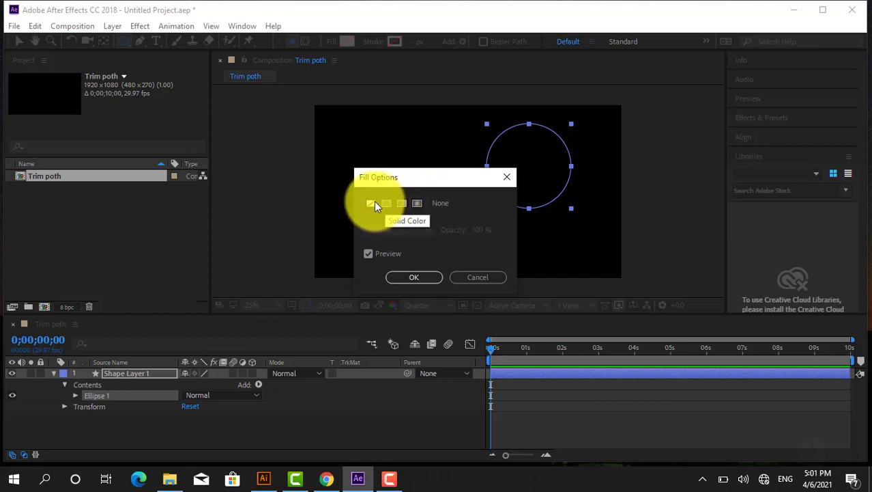
click(424, 271)
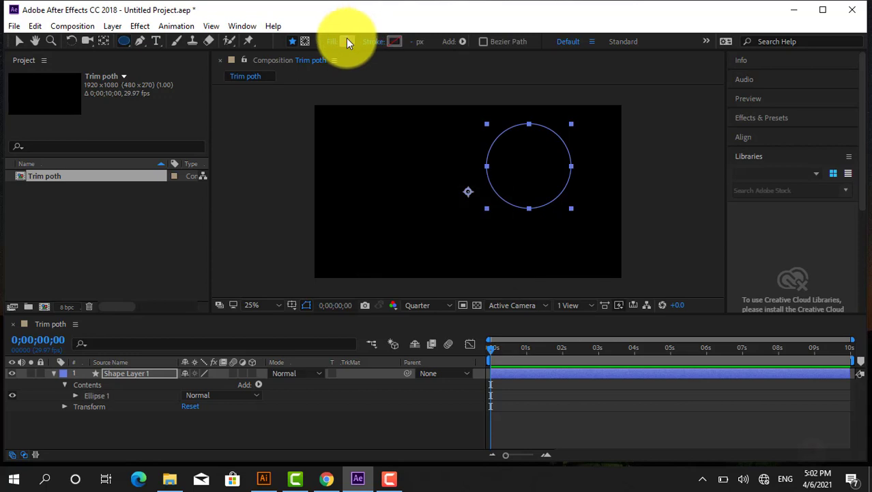
Fill the circle with blue 1D84B9 and move it left and down
click(346, 42)
click(467, 366)
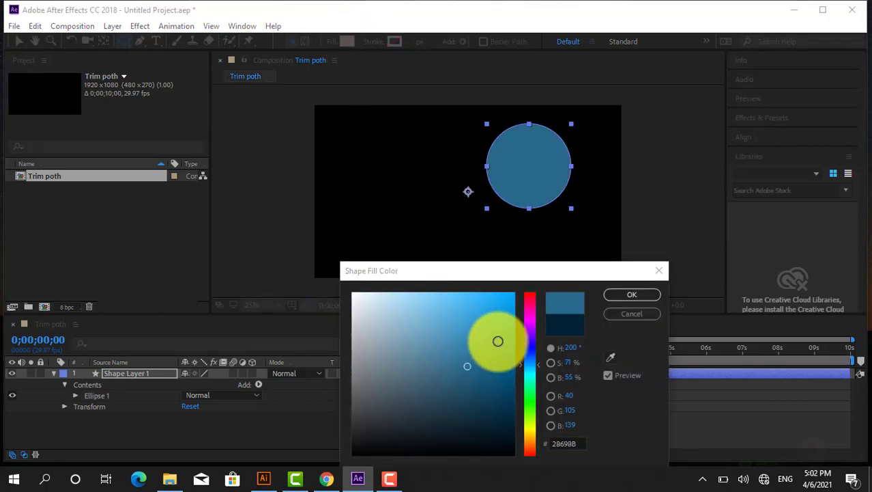
click(489, 336)
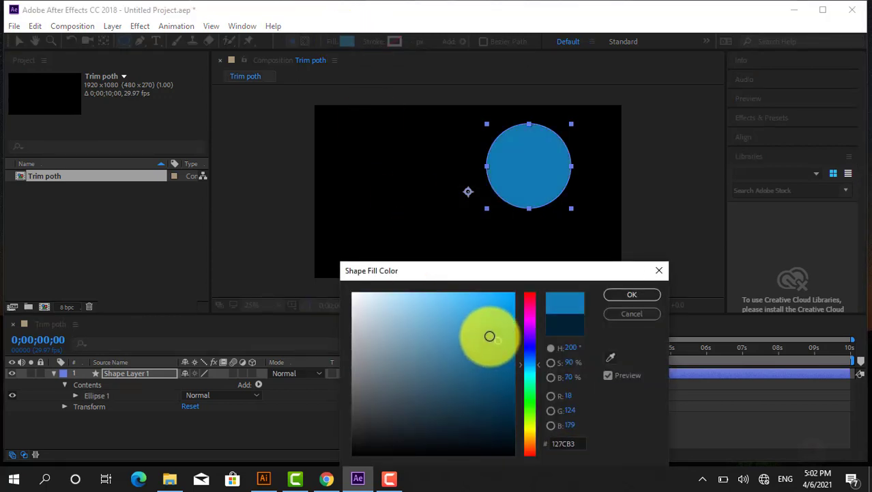
click(626, 295)
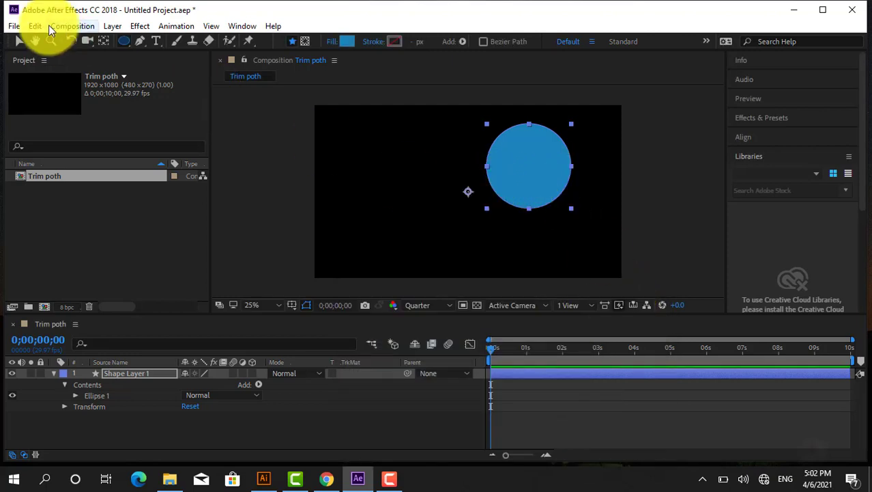
click(18, 41)
drag(505, 183, 483, 196)
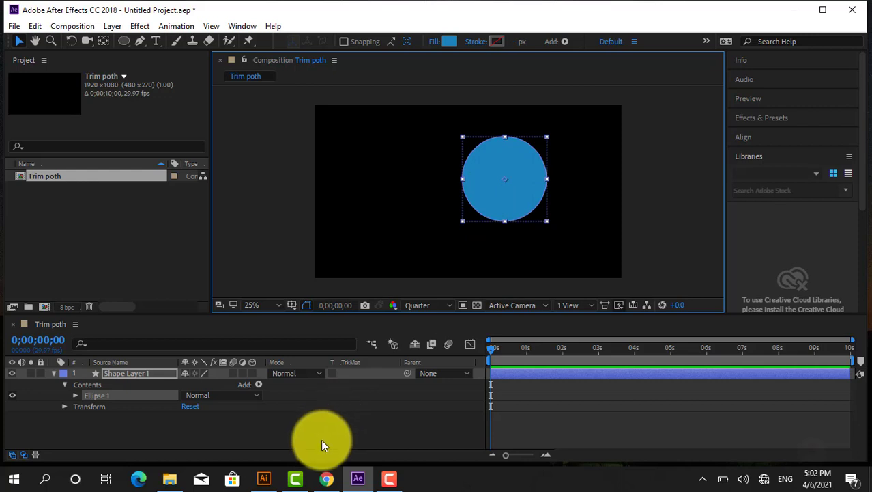
Nudge the blue circle slightly to the right
click(320, 439)
click(499, 201)
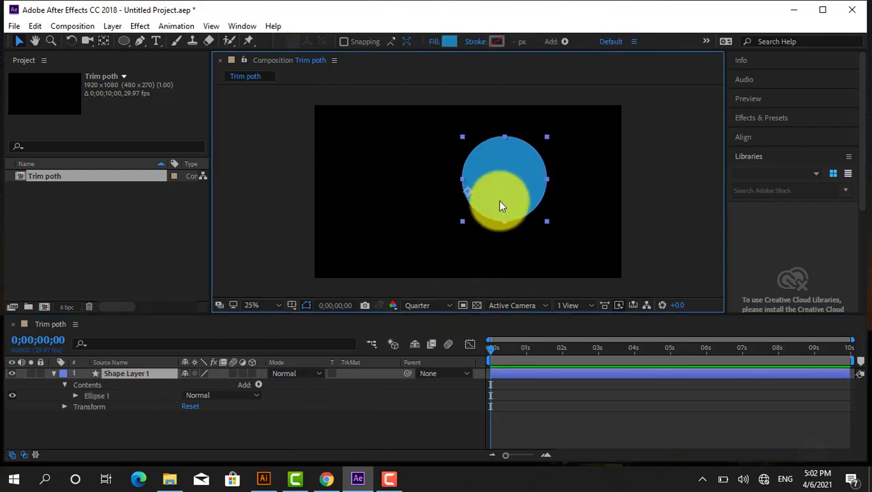
drag(476, 202, 479, 193)
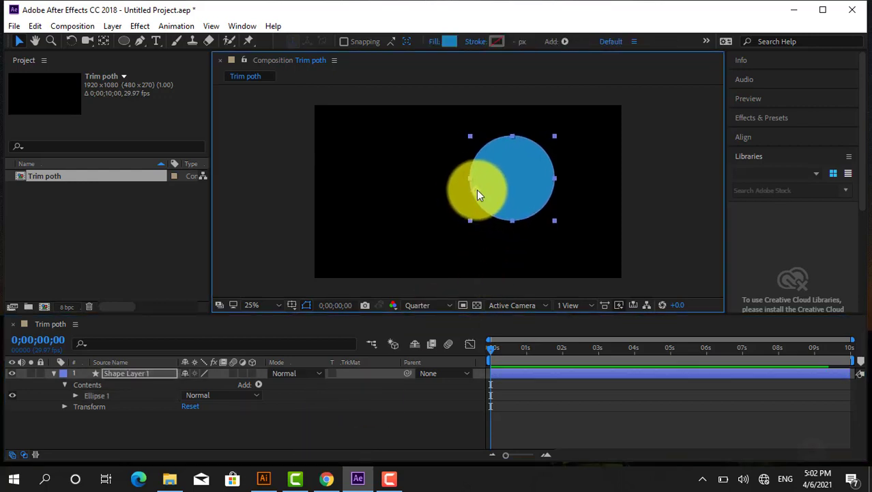
Move the circle's anchor point to its centre with the Pan Behind tool and collapse the layer
click(103, 41)
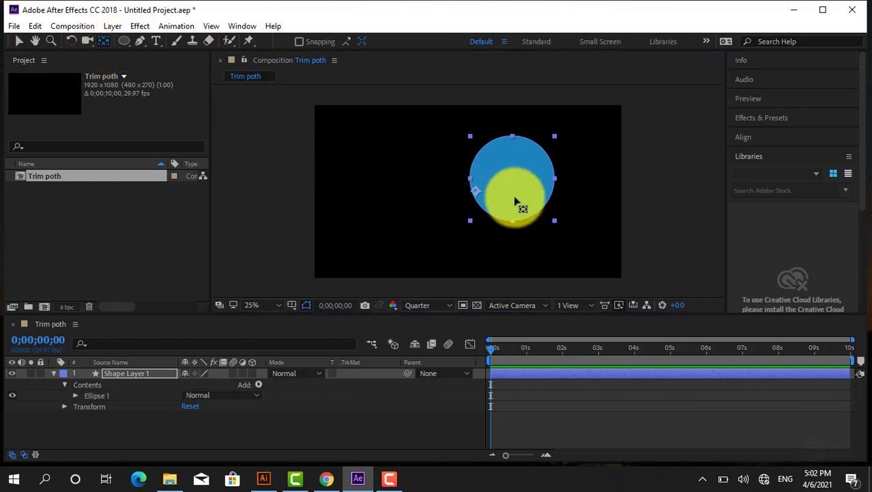
drag(482, 198, 518, 186)
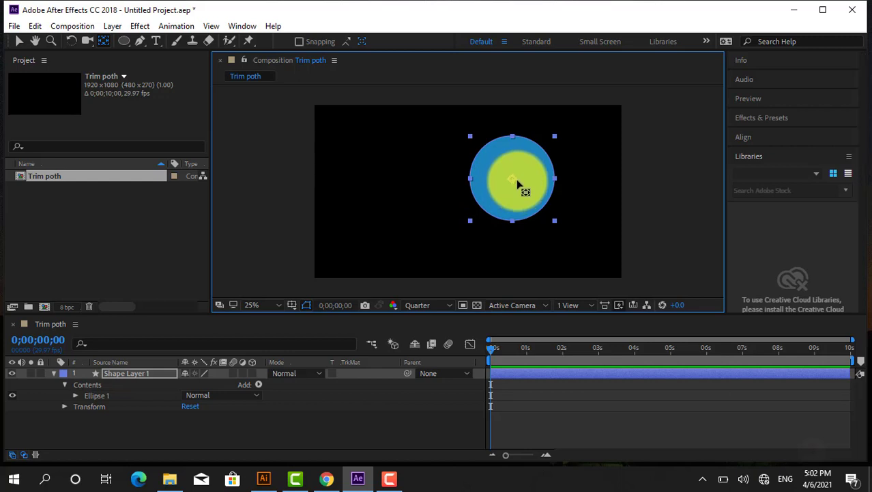
drag(517, 185, 520, 185)
click(320, 423)
click(314, 432)
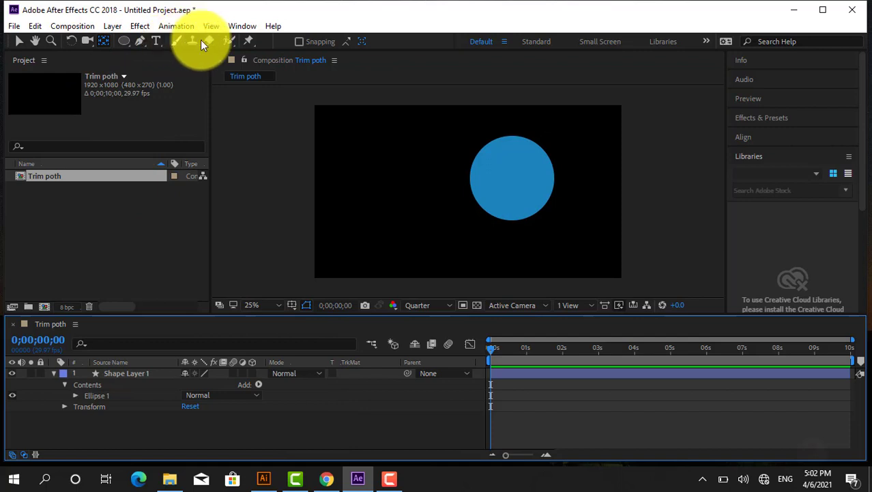
click(58, 371)
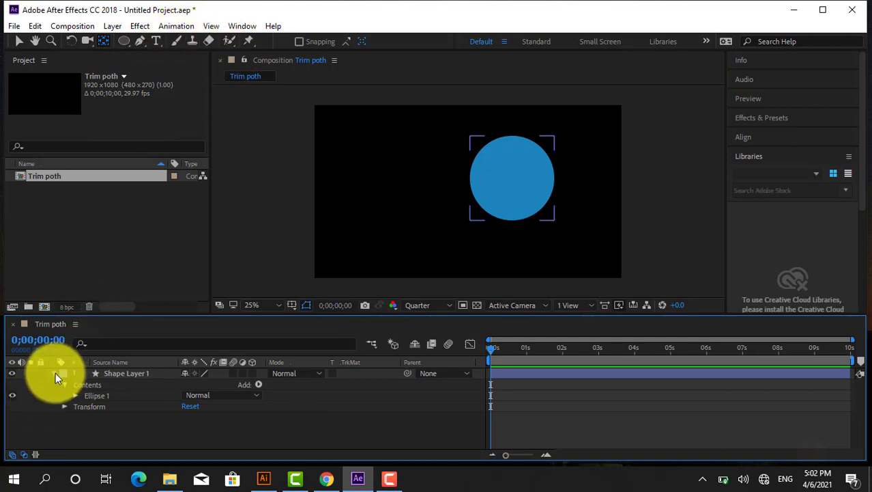
Start editing the 75% text layer on the circle and select all its text
click(53, 373)
click(155, 41)
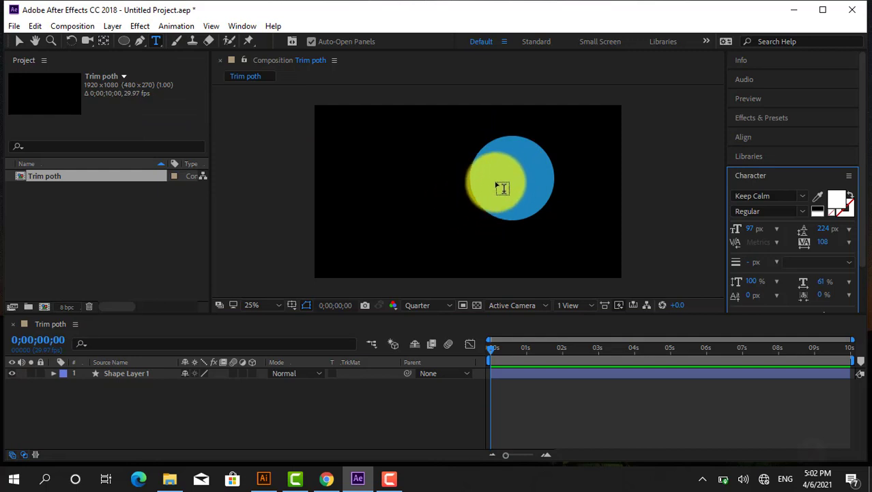
click(527, 256)
text(75)
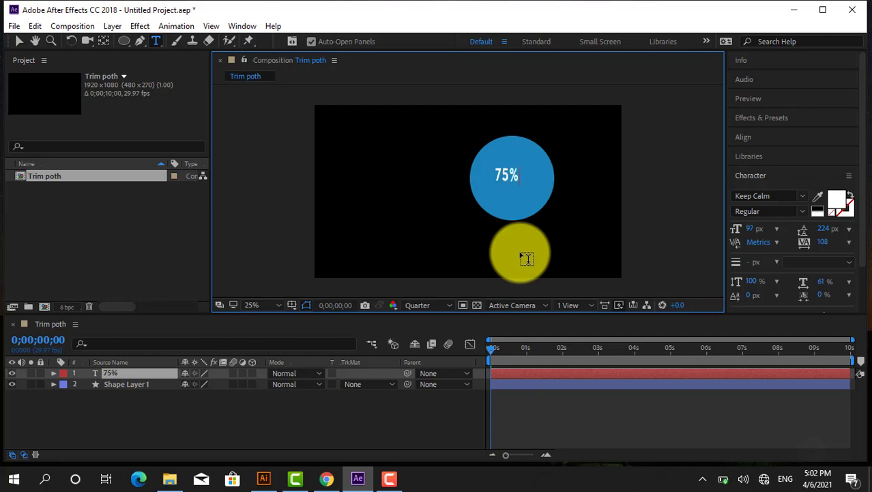
key(ctrl+a)
Set the 75% text to Century Gothic Bold at 190 px
click(763, 211)
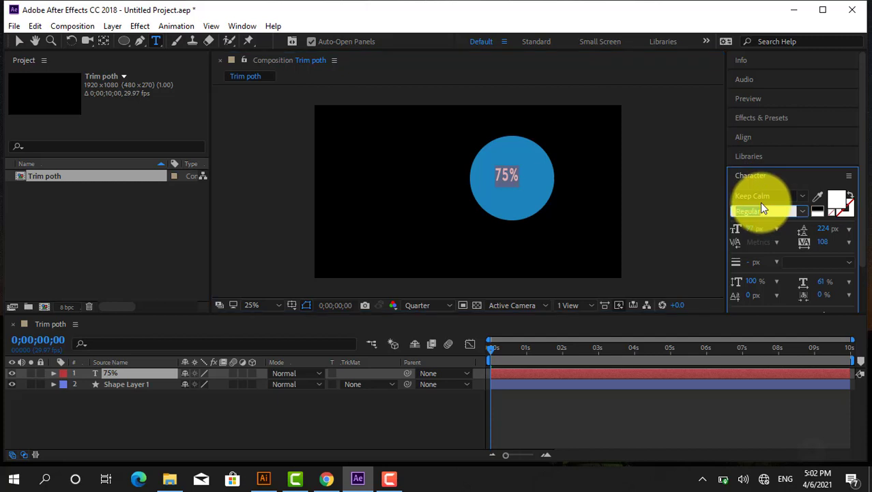
click(761, 197)
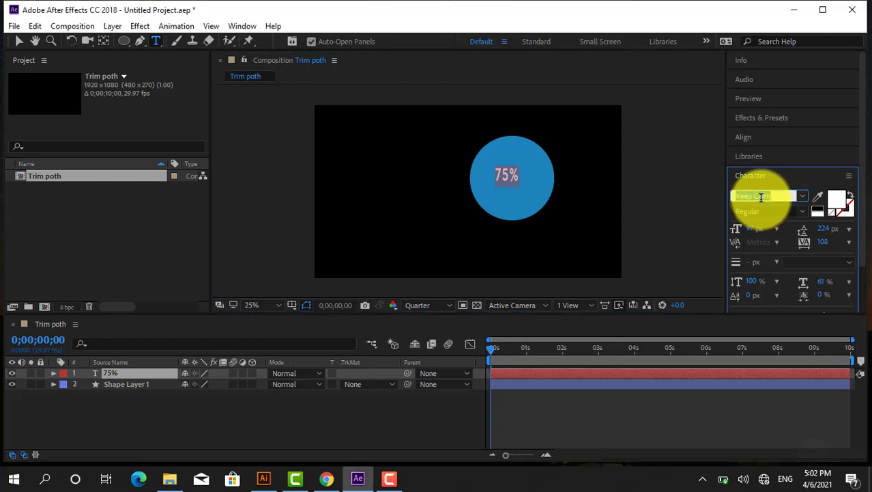
text(a)
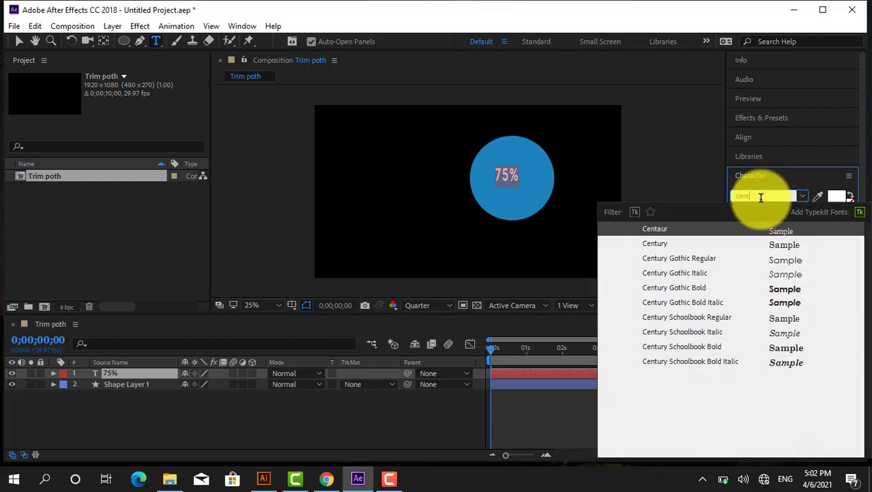
text(nt)
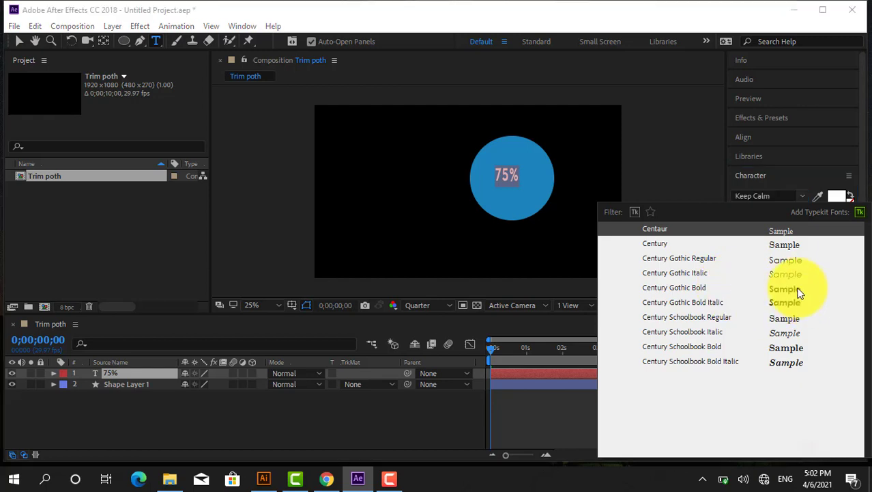
click(799, 289)
drag(755, 230, 817, 230)
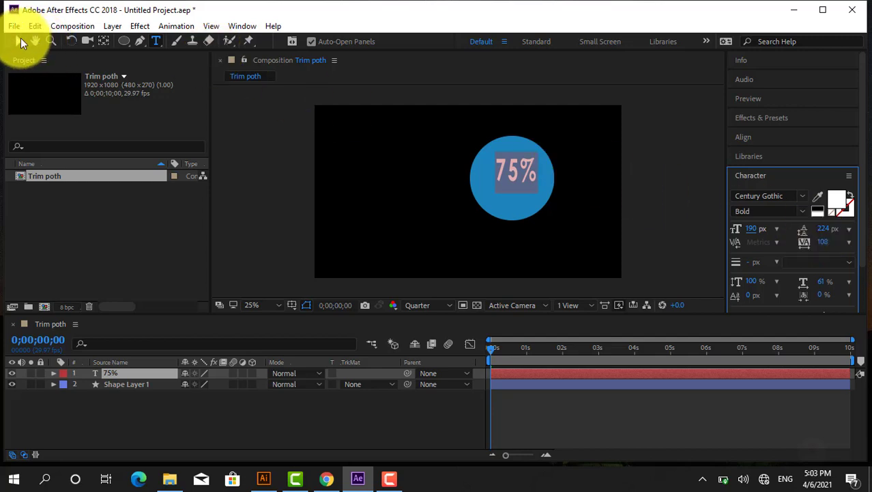
Switch to the Selection tool and select Shape Layer 1
click(20, 39)
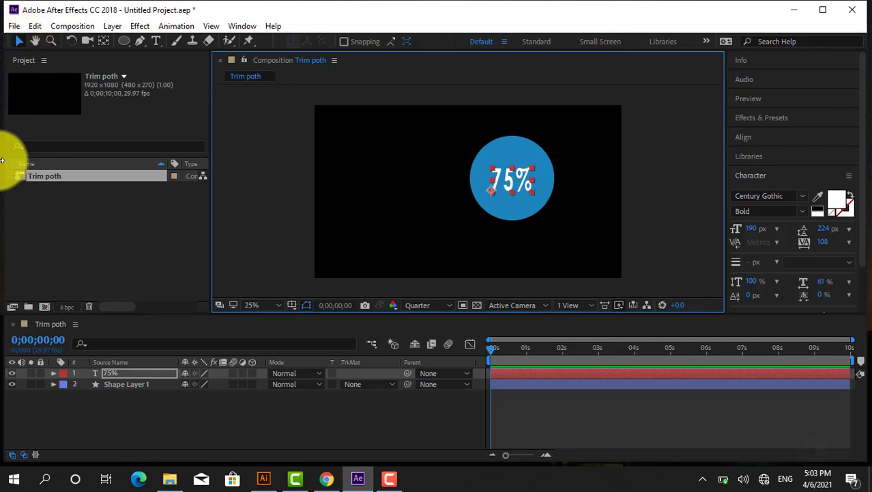
click(287, 410)
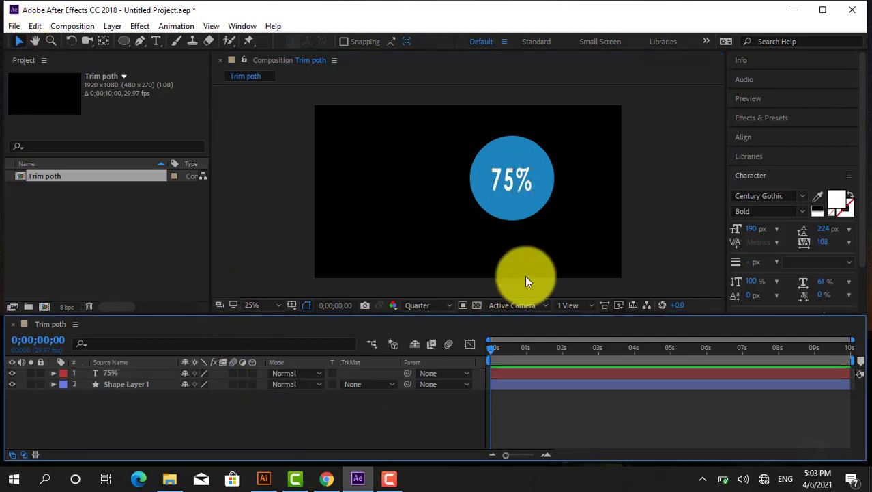
click(513, 184)
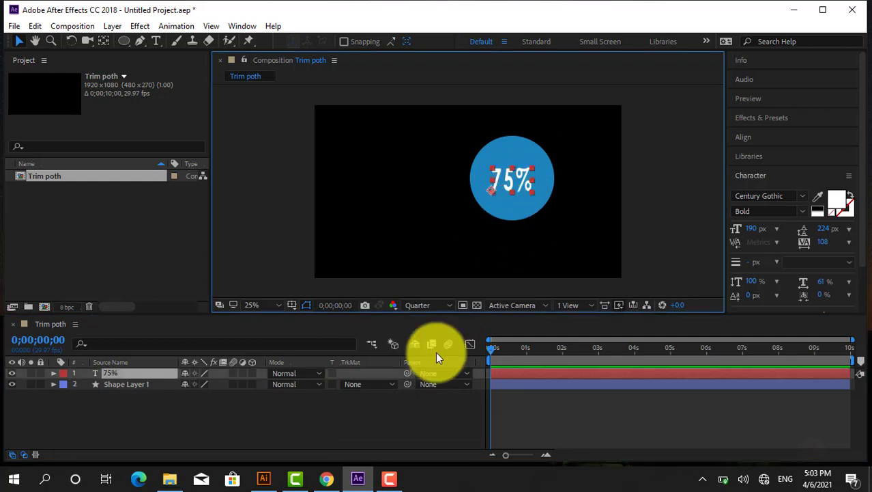
click(387, 430)
click(496, 216)
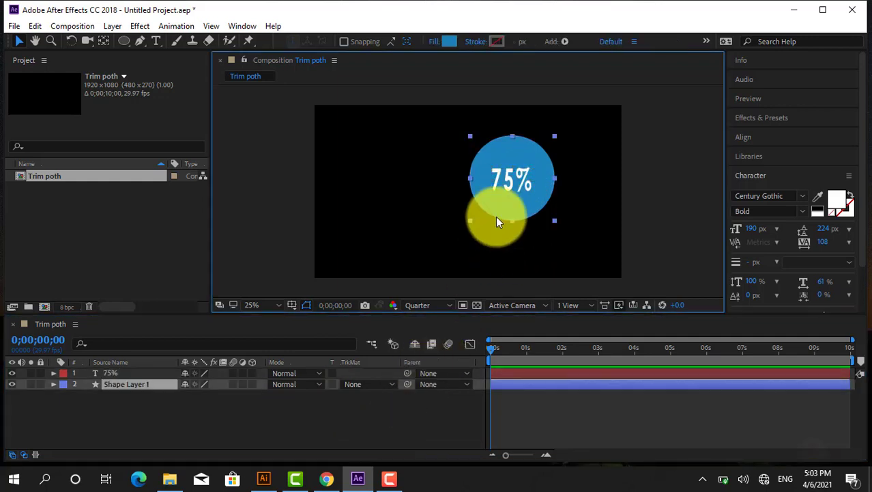
Change the circle's fill to deep navy blue 014D74 and deselect it
click(449, 42)
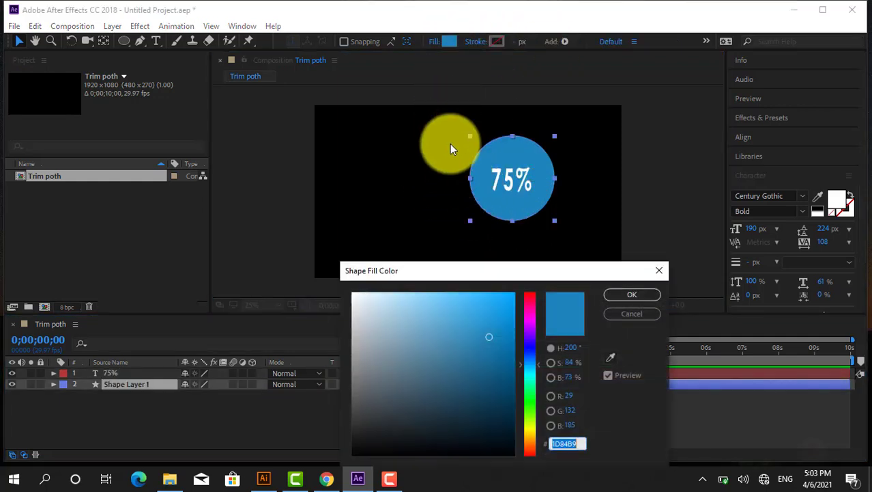
click(513, 381)
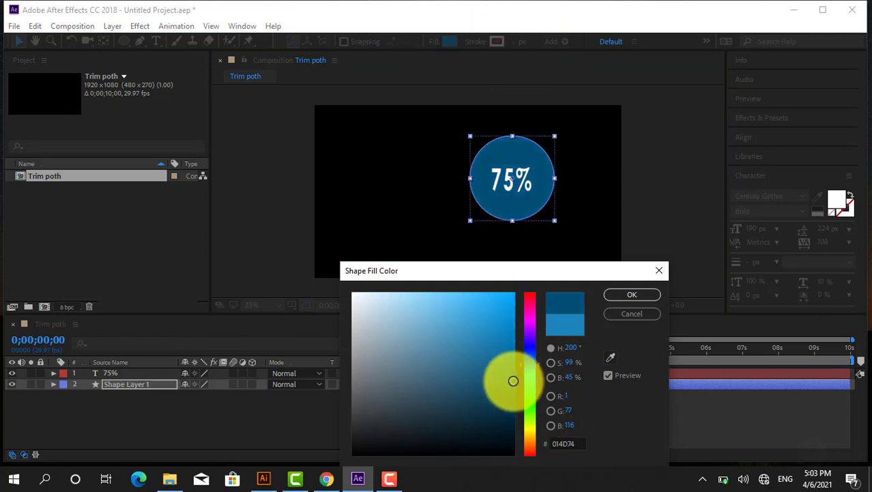
click(620, 293)
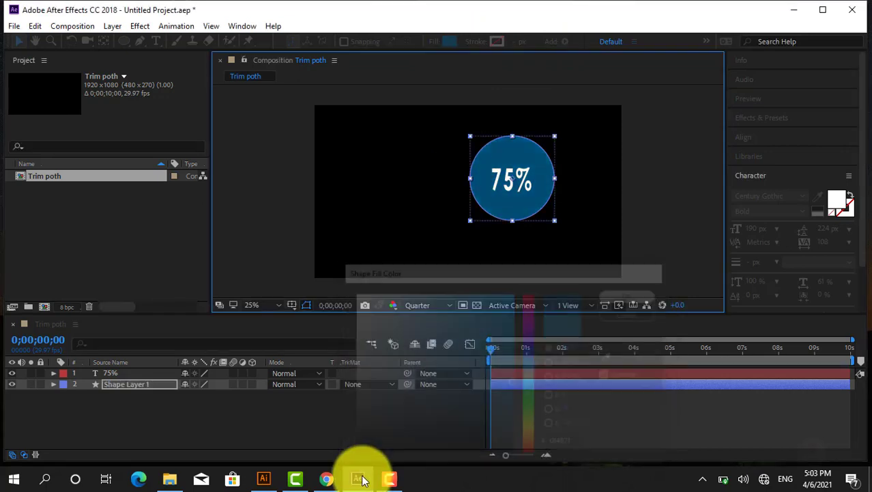
click(319, 424)
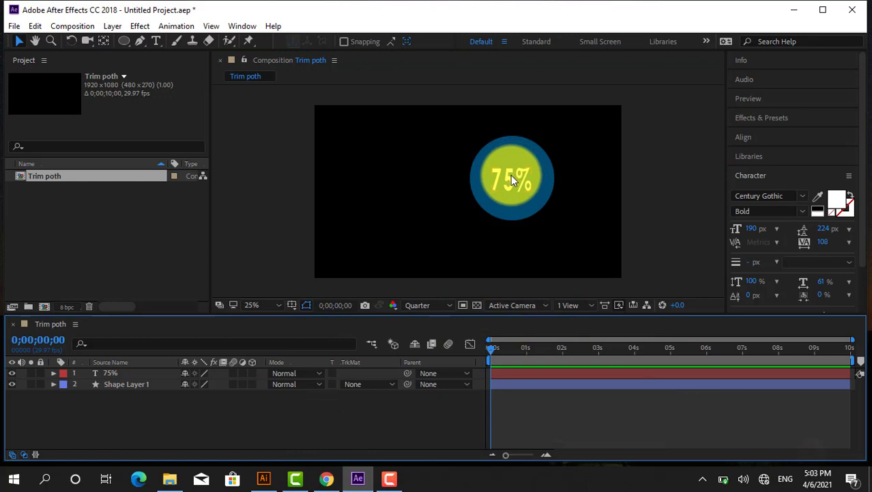
Search the Effects & Presets for 'num' and drag Numbers onto the 75% layer
click(746, 119)
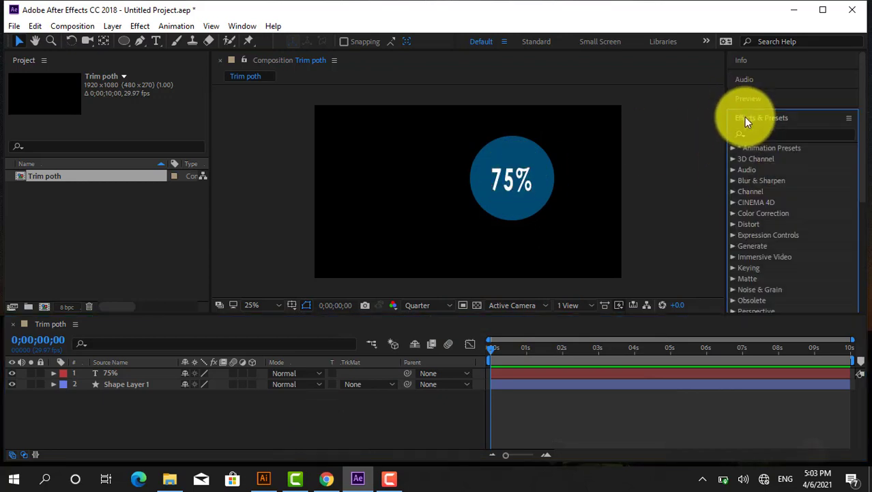
click(765, 134)
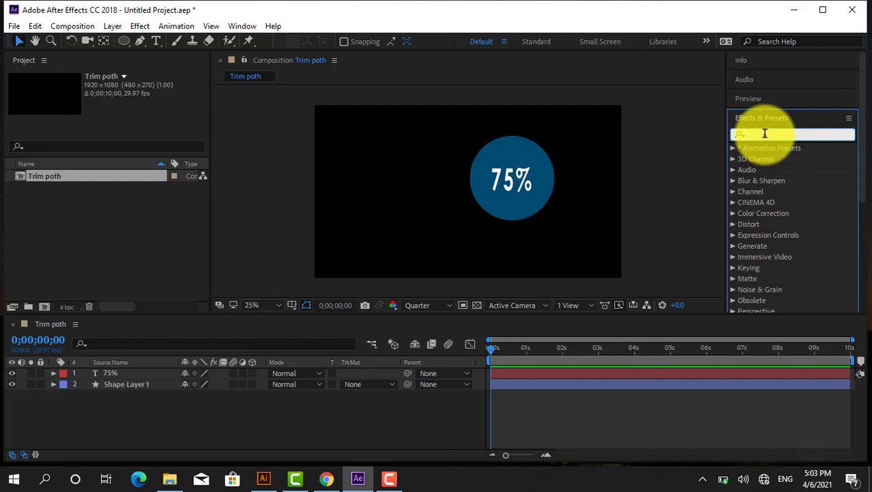
text(num)
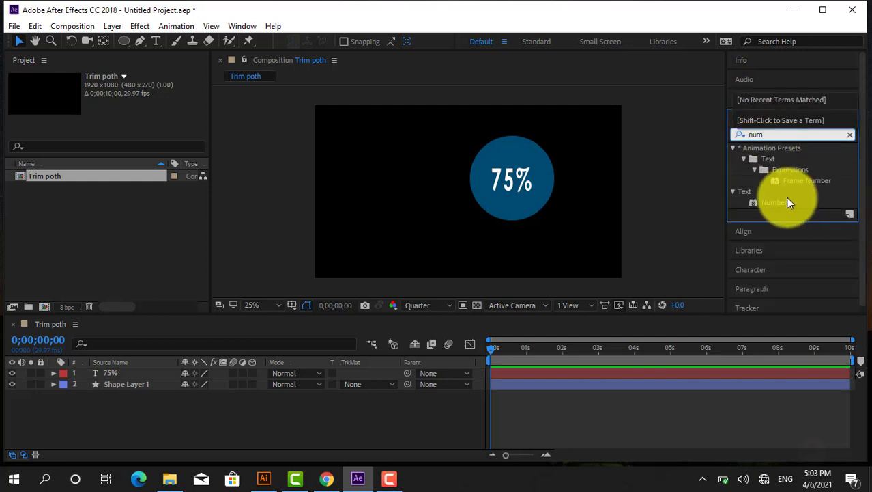
mouse_move(778, 203)
mouse_down()
mouse_move(611, 218)
mouse_move(129, 379)
mouse_up()
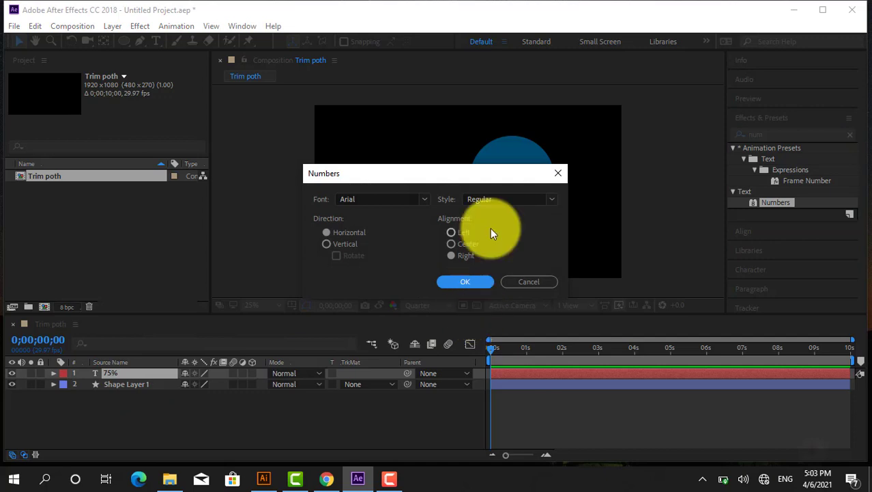
Keep the Regular number style, set Alignment to Center, and confirm the Numbers settings
click(549, 203)
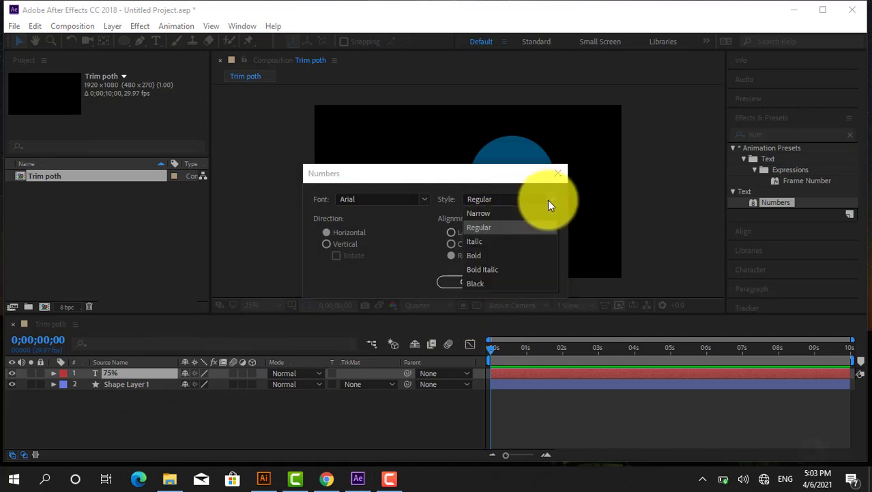
click(547, 200)
click(537, 203)
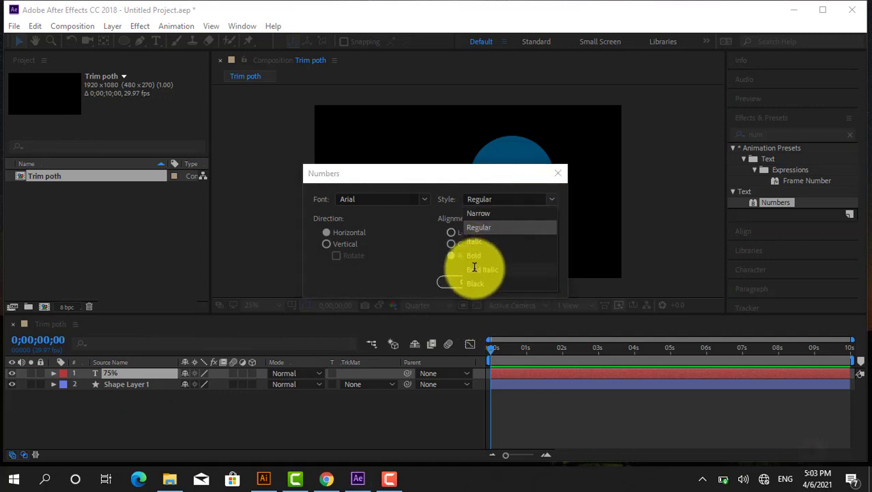
click(419, 270)
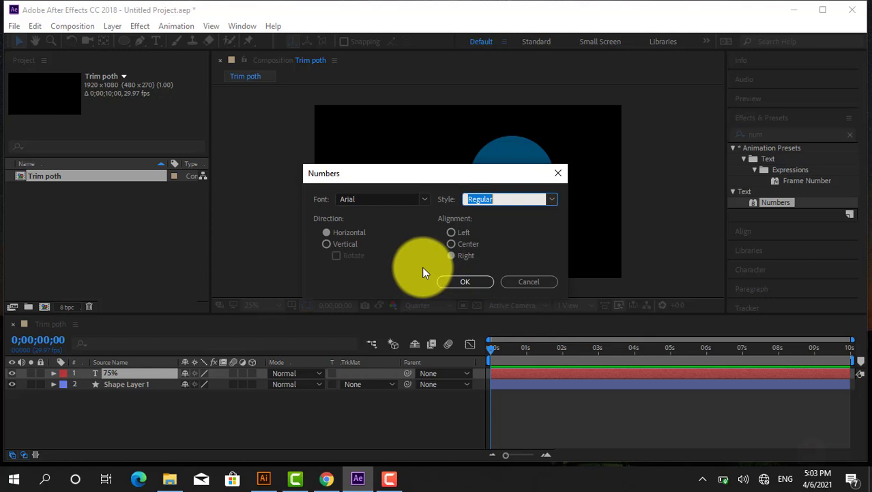
click(451, 244)
click(457, 284)
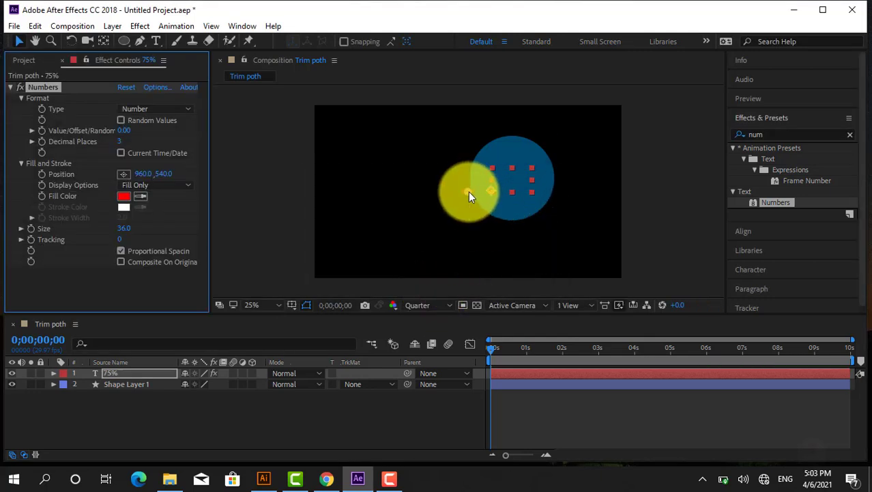
Move the Numbers counter onto the circle's centre, keeping the Number format
drag(468, 191, 511, 182)
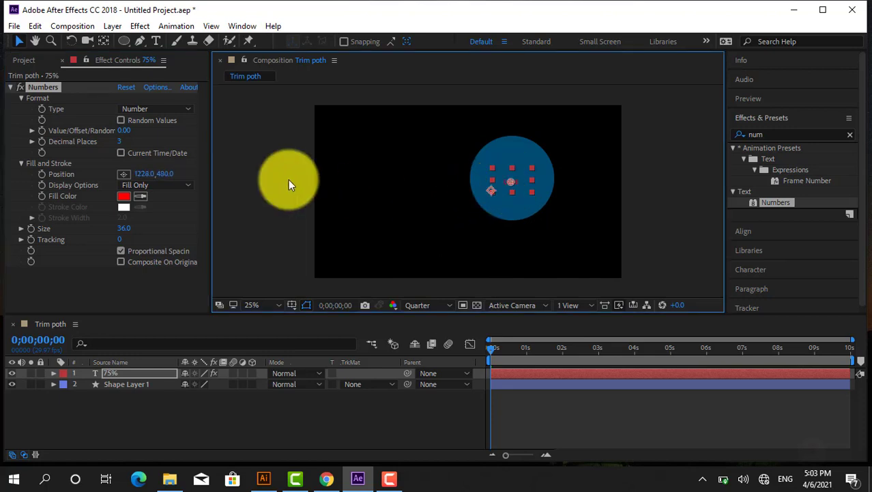
click(186, 107)
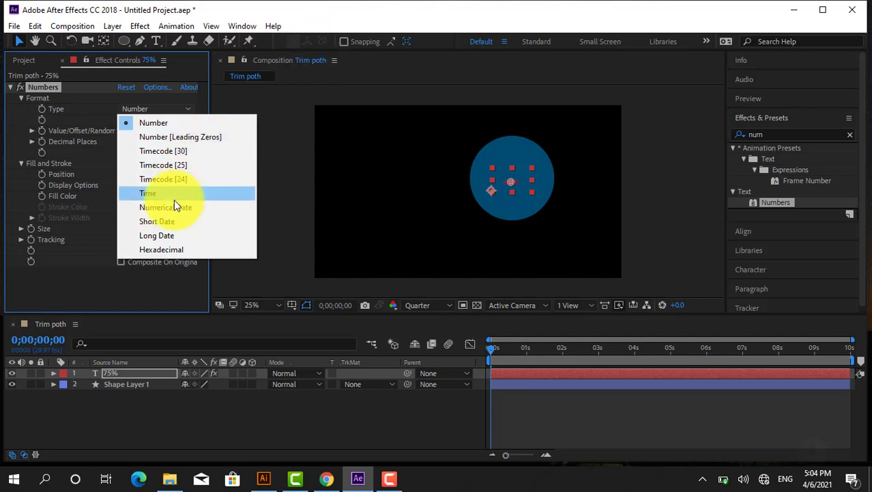
click(262, 14)
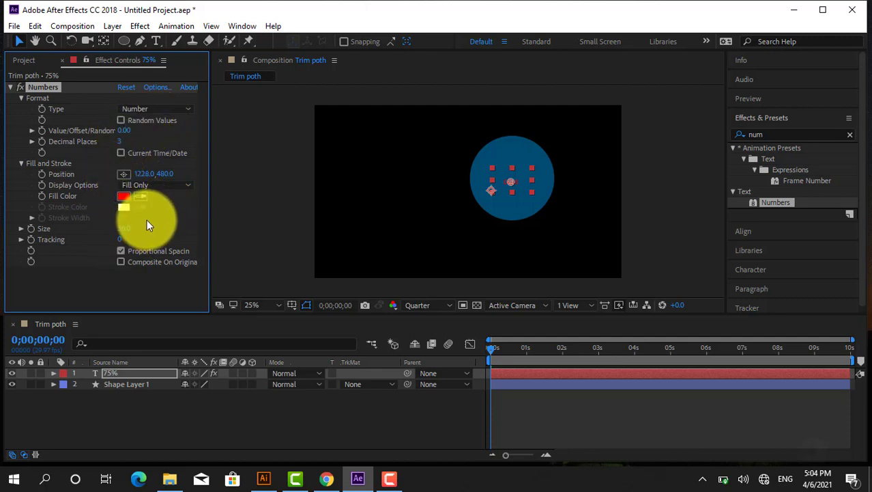
Set Value/Offset/Random to 75 and scrub the first second to preview
click(126, 131)
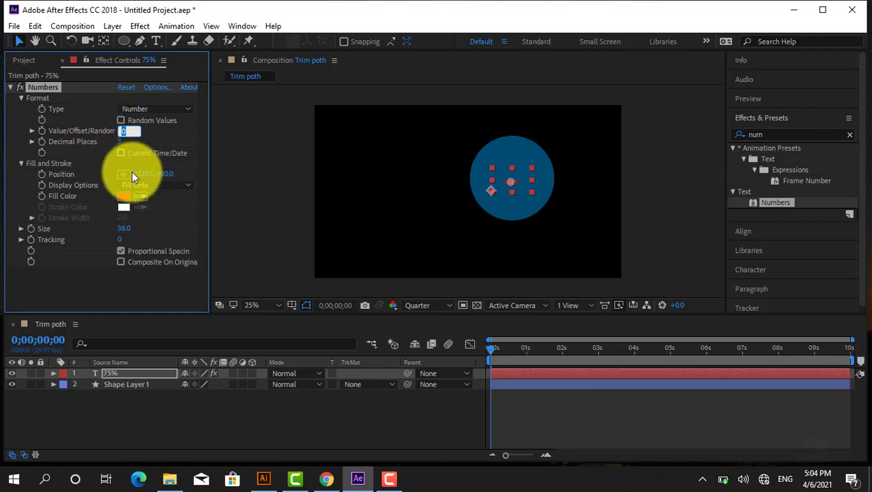
text(75)
key(Return)
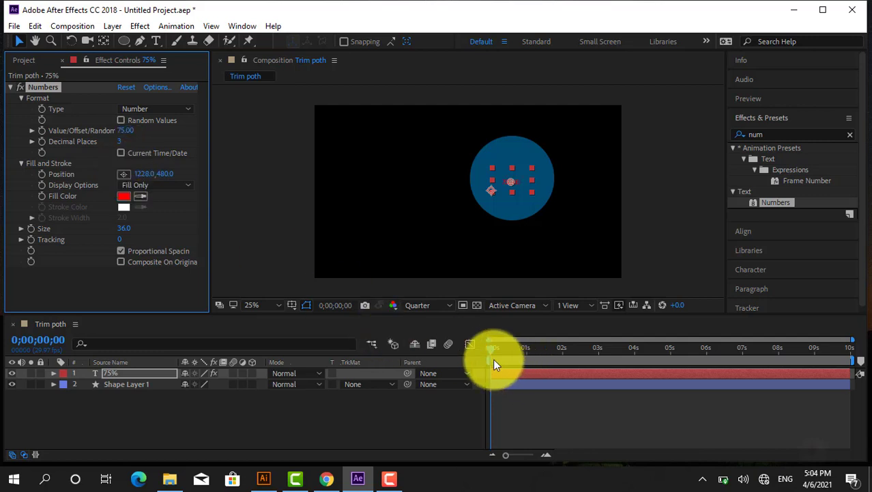
drag(496, 351, 486, 349)
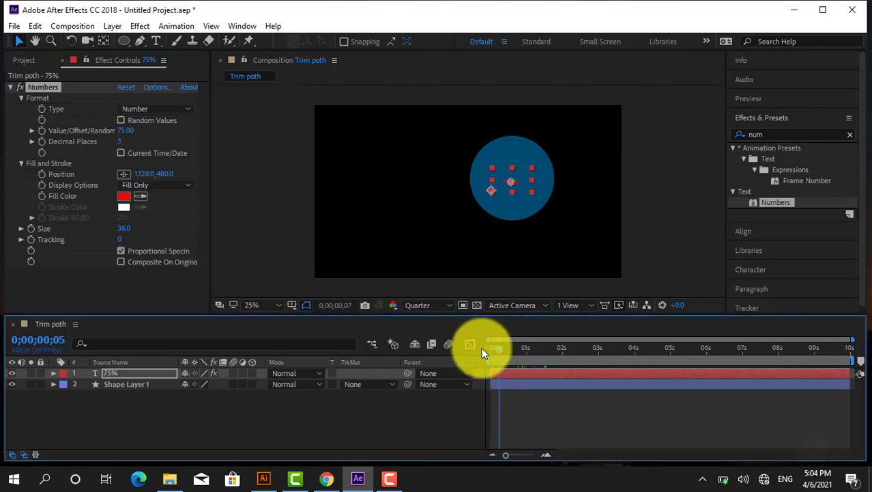
Reselect the 75% text layer and clear the Effects & Presets search
click(445, 423)
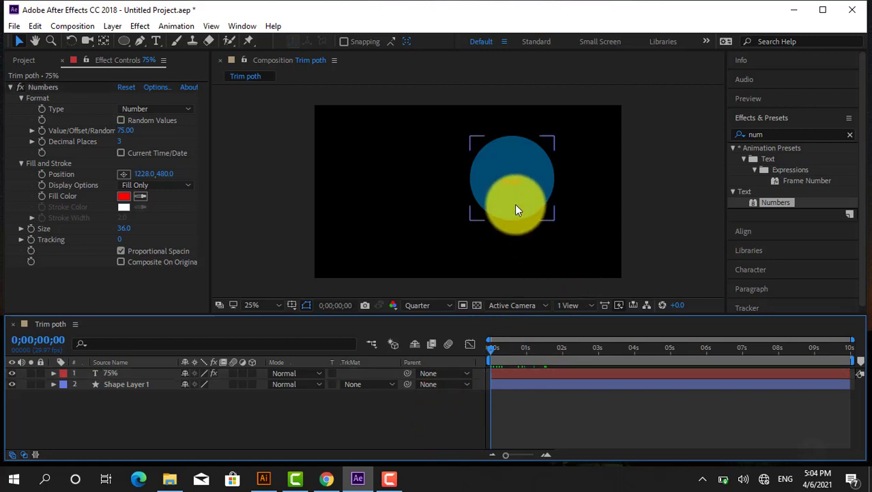
click(515, 180)
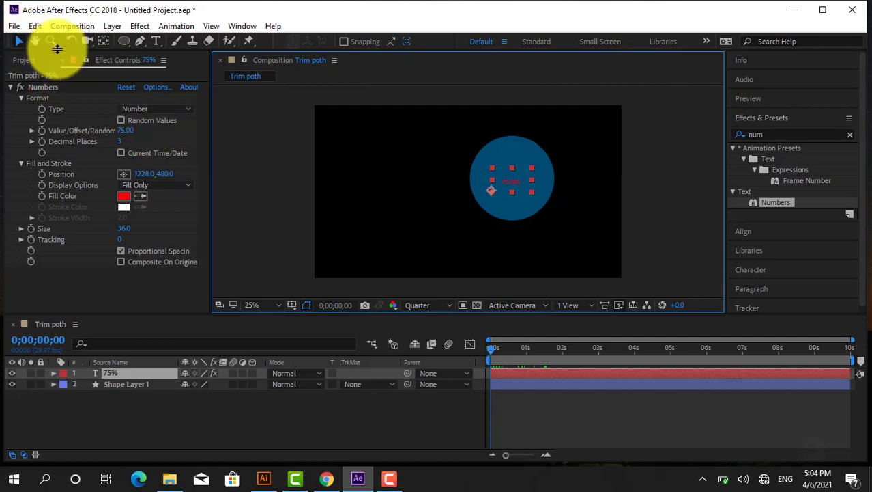
click(32, 62)
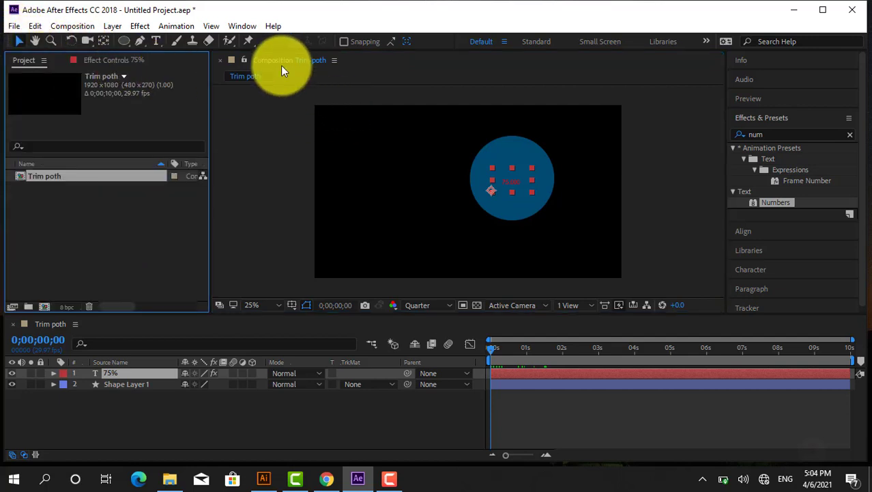
click(215, 426)
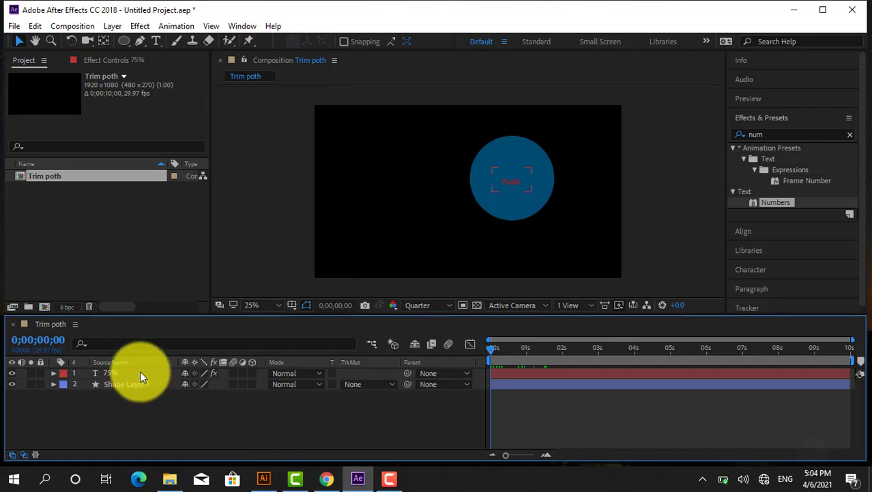
click(140, 372)
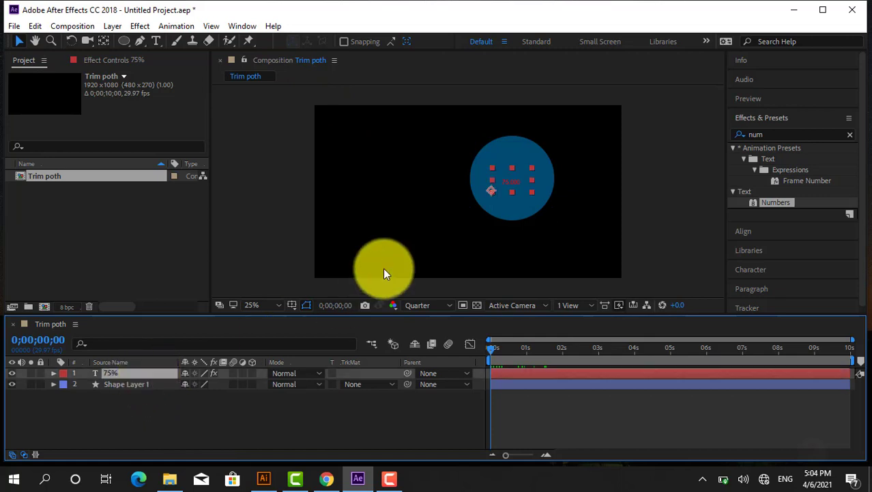
click(516, 181)
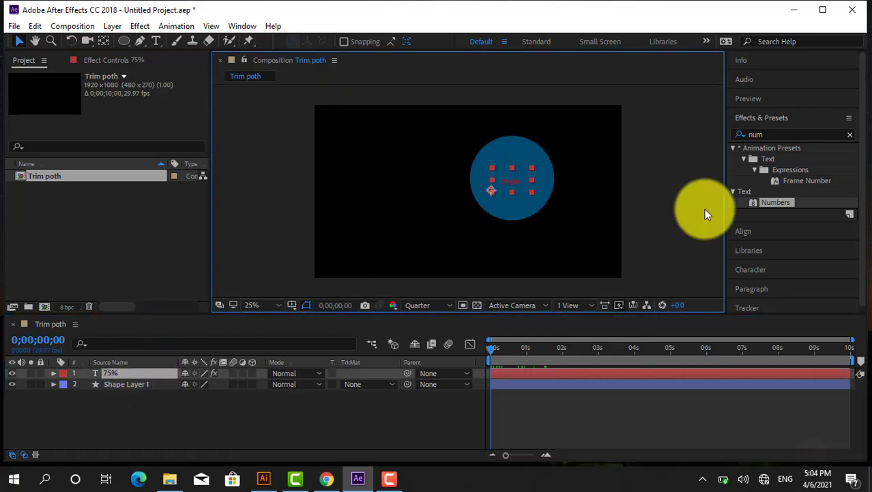
click(850, 135)
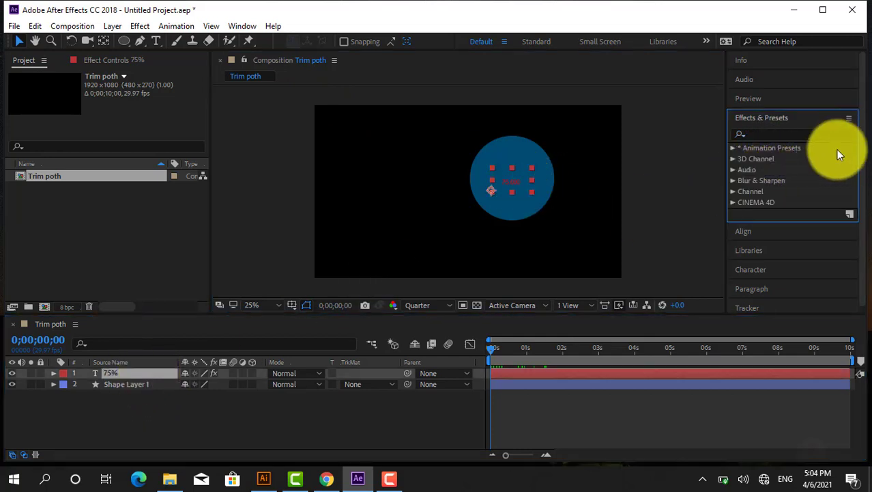
Raise the 75% text's font size to 264 px in the Character panel
click(743, 96)
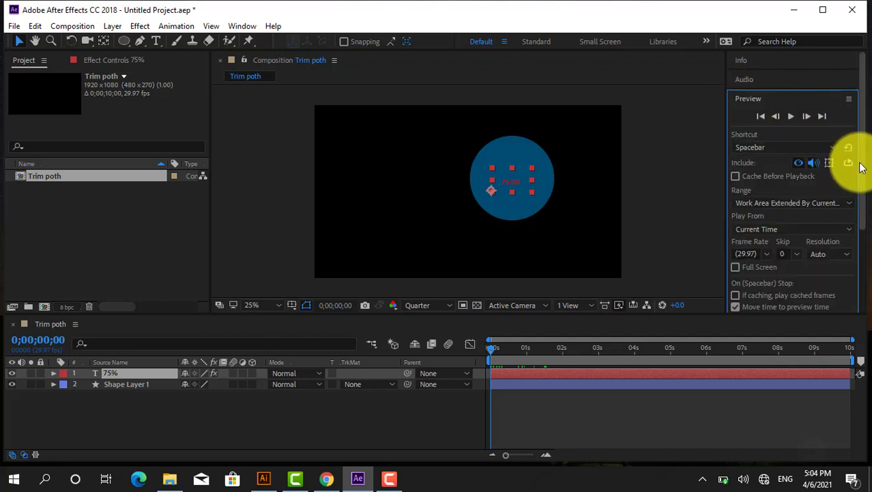
drag(861, 161, 861, 254)
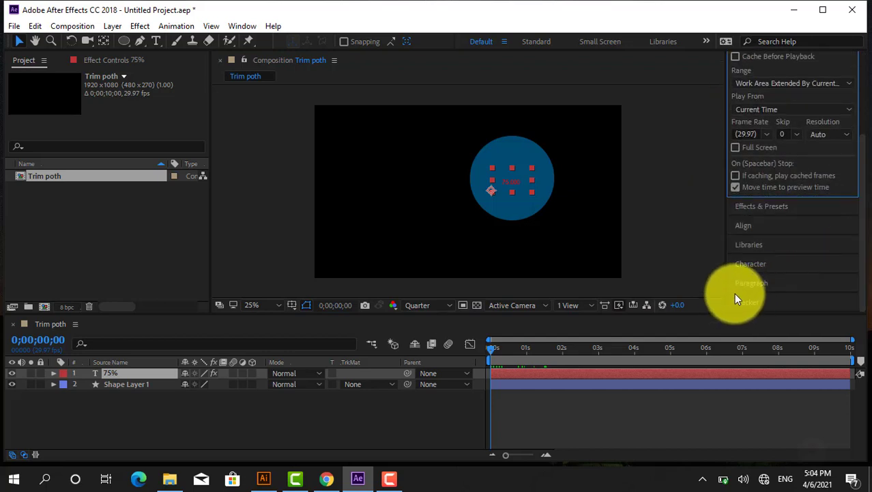
click(743, 265)
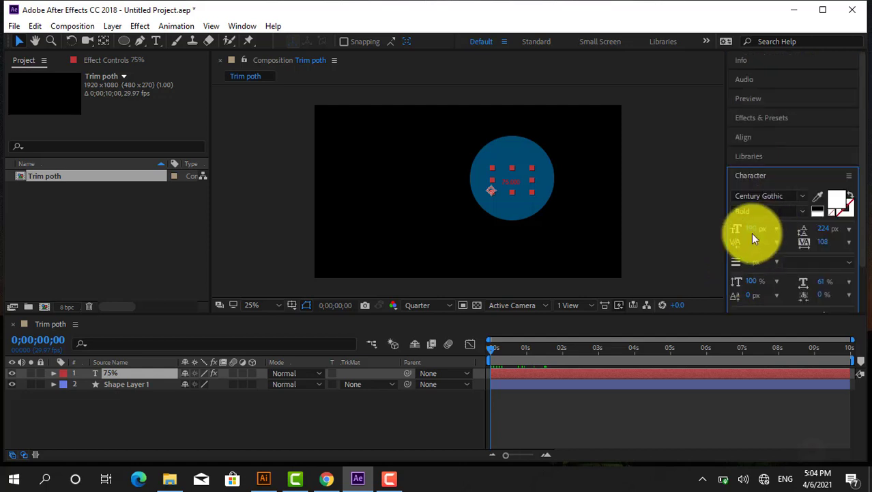
mouse_move(770, 232)
mouse_down()
mouse_move(805, 230)
mouse_move(742, 231)
mouse_up()
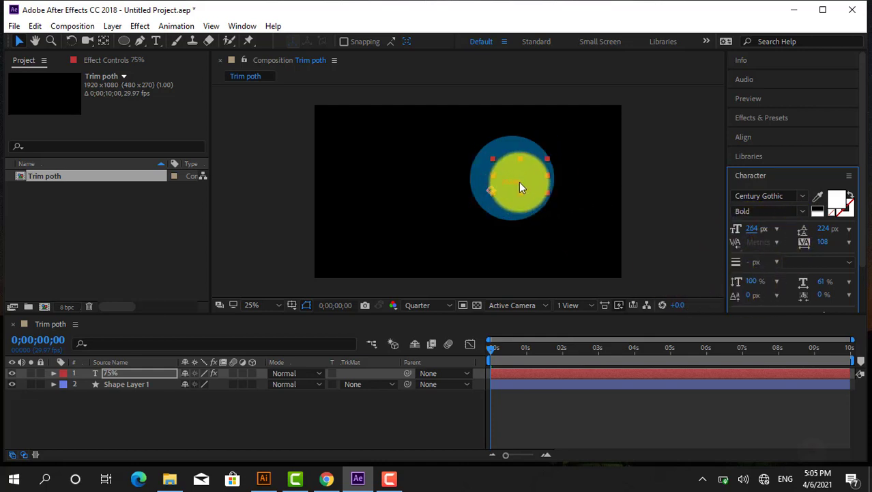
click(104, 58)
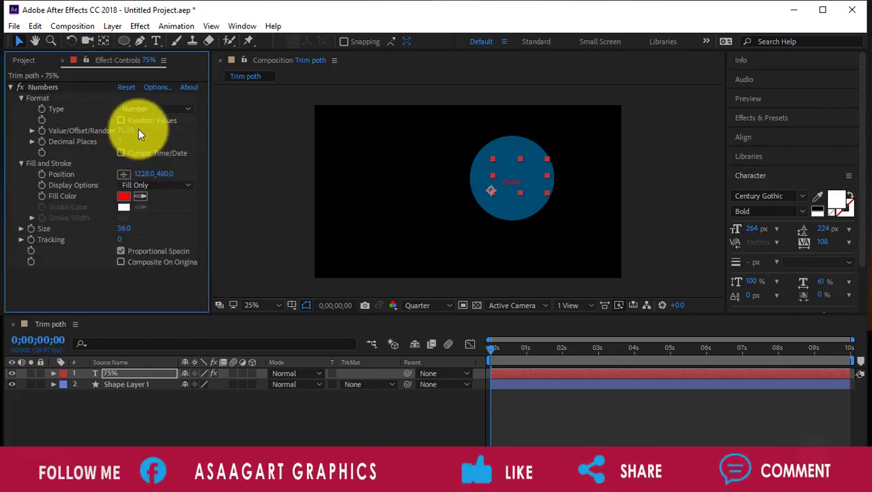
Try the Hexadecimal and Time counter formats, return to Number, and raise Decimal Places to 10
click(181, 112)
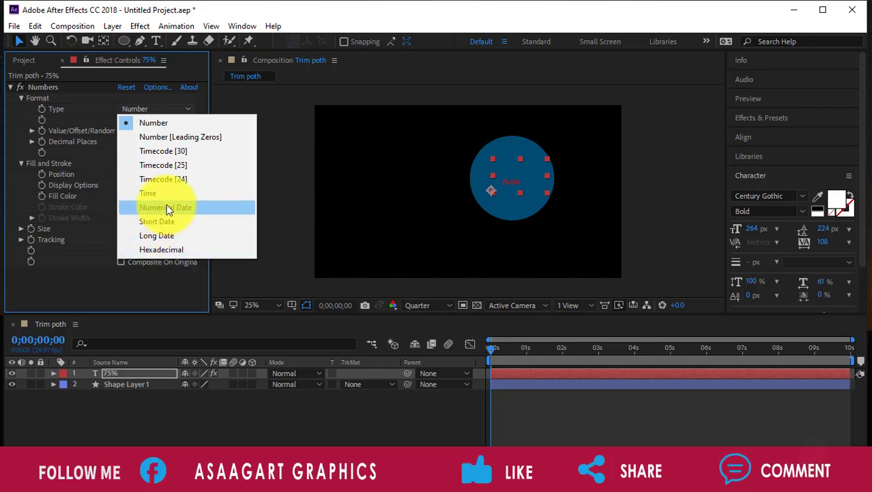
click(181, 249)
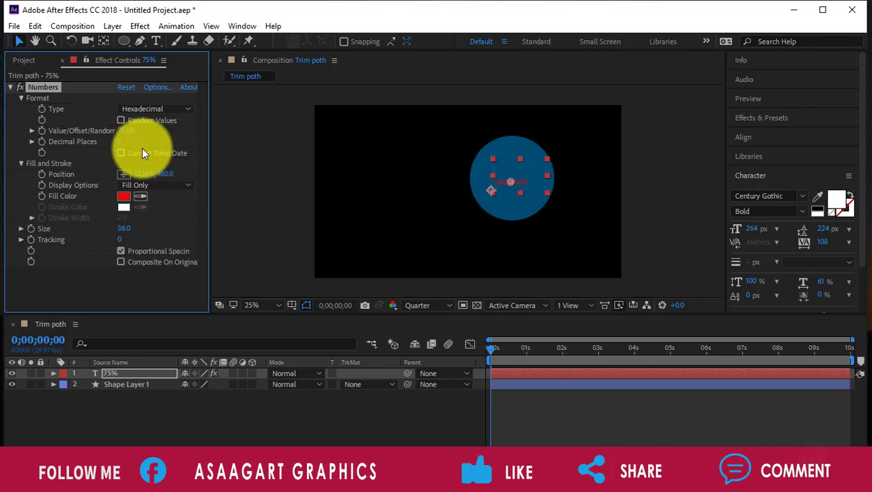
click(188, 109)
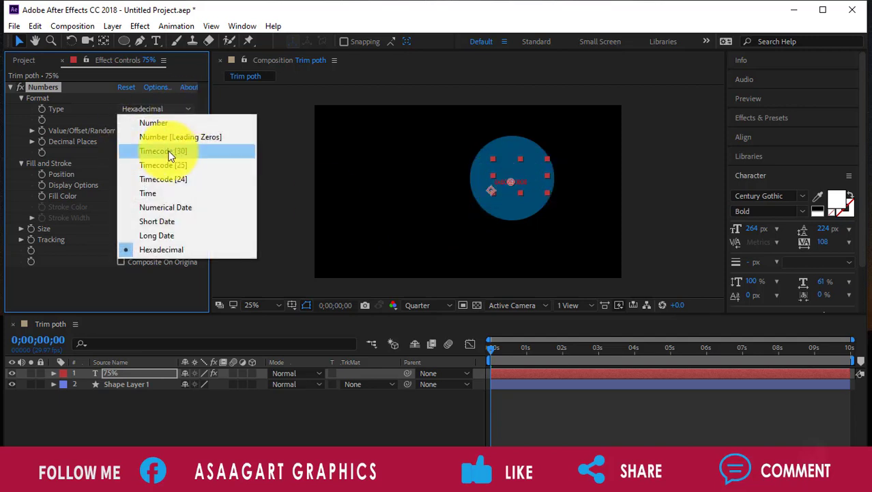
click(152, 190)
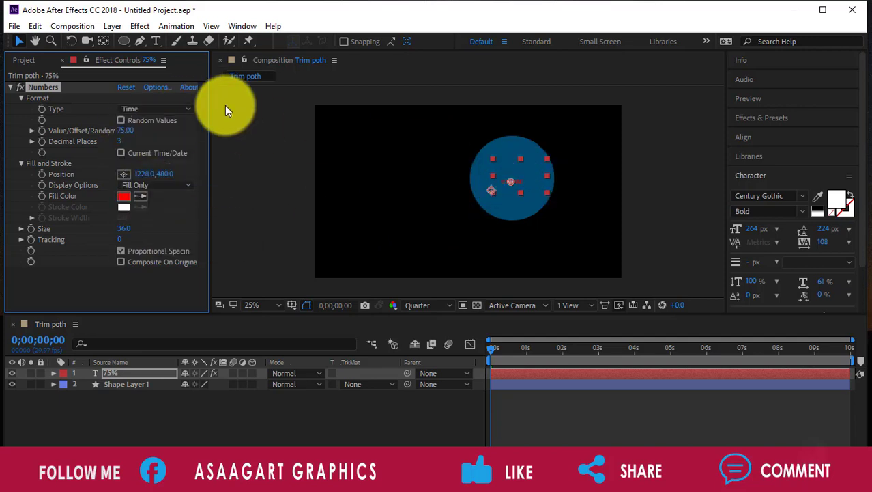
click(187, 108)
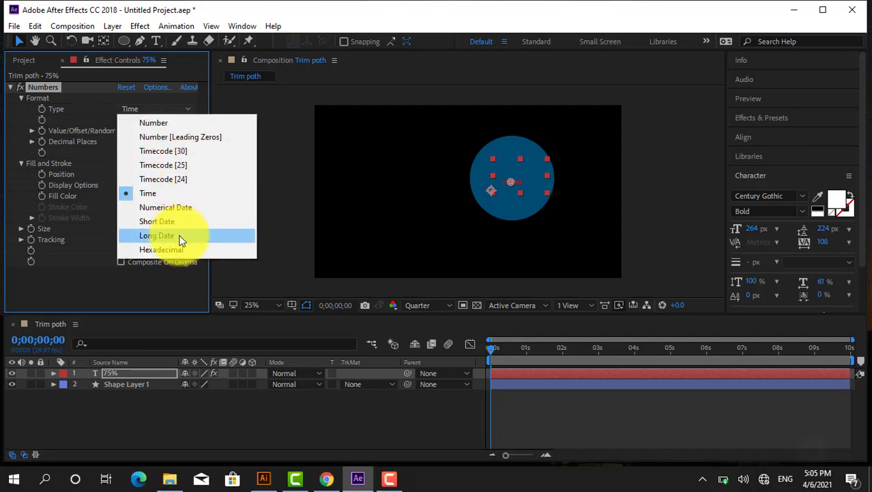
click(166, 121)
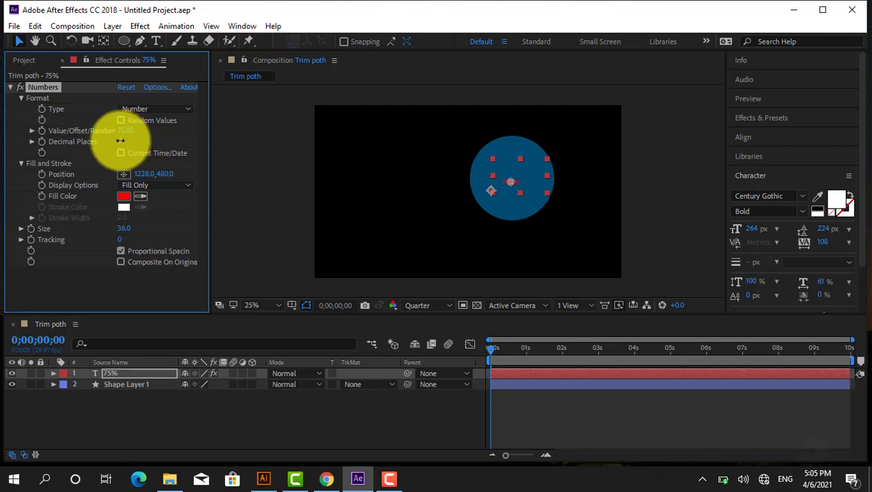
drag(120, 140, 103, 141)
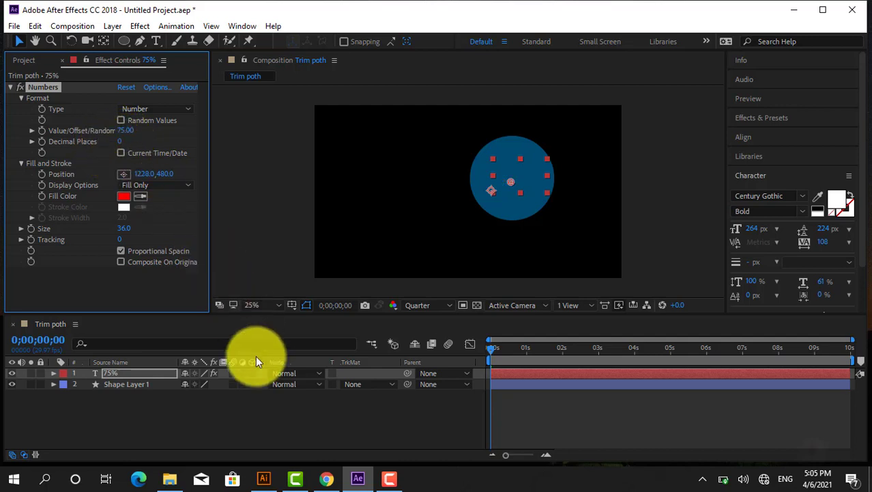
click(121, 142)
text(10)
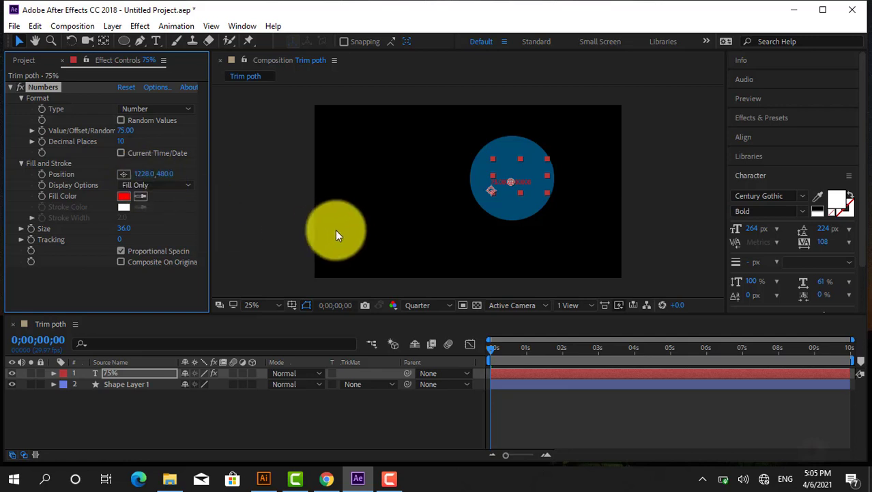
Set Decimal Places to 0 and centre the counter text layer over the blue circle
click(134, 141)
click(124, 142)
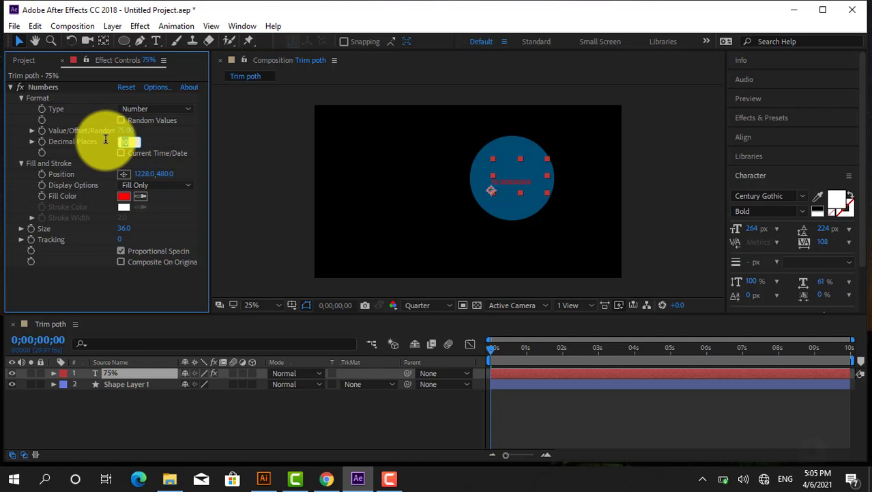
text(0)
key(Return)
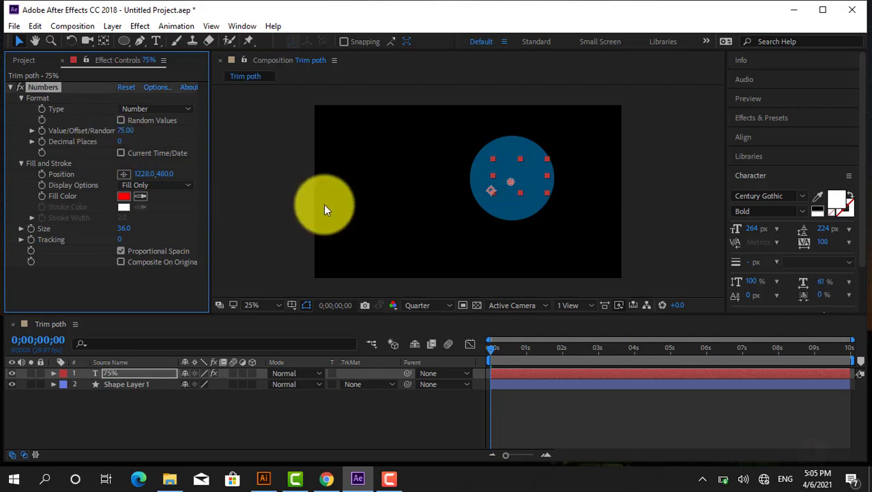
click(381, 429)
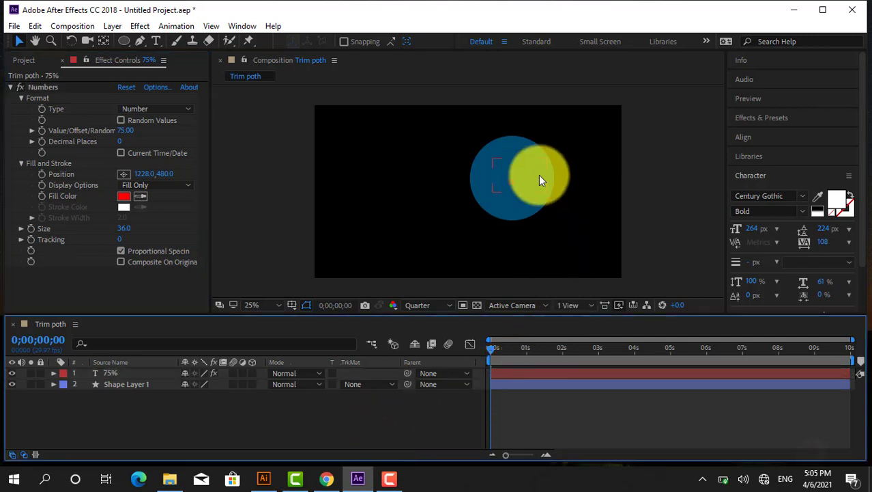
click(512, 181)
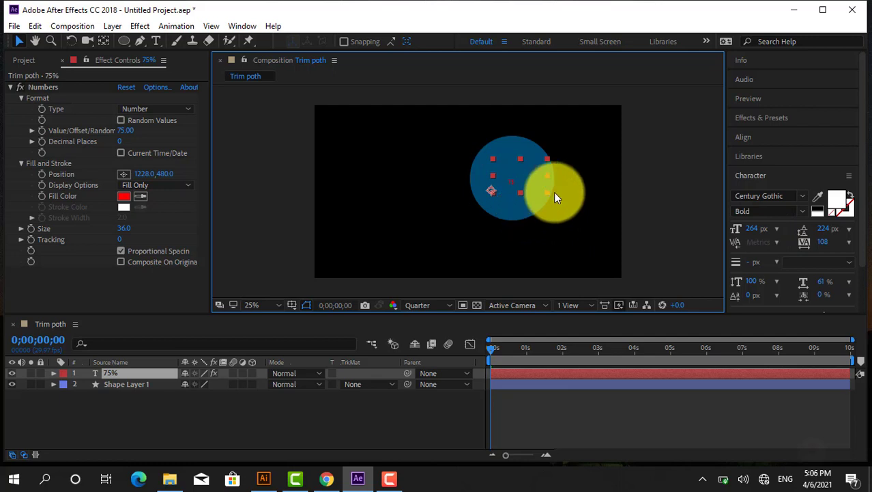
drag(547, 193, 595, 218)
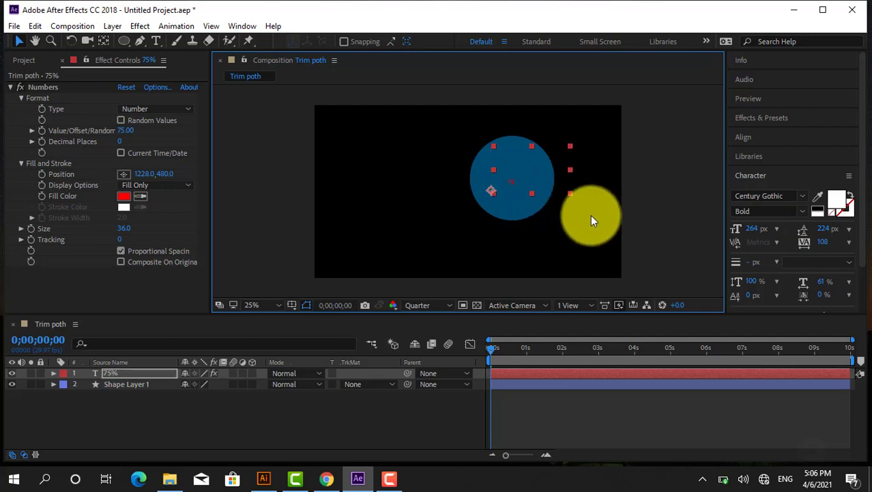
drag(533, 176, 497, 190)
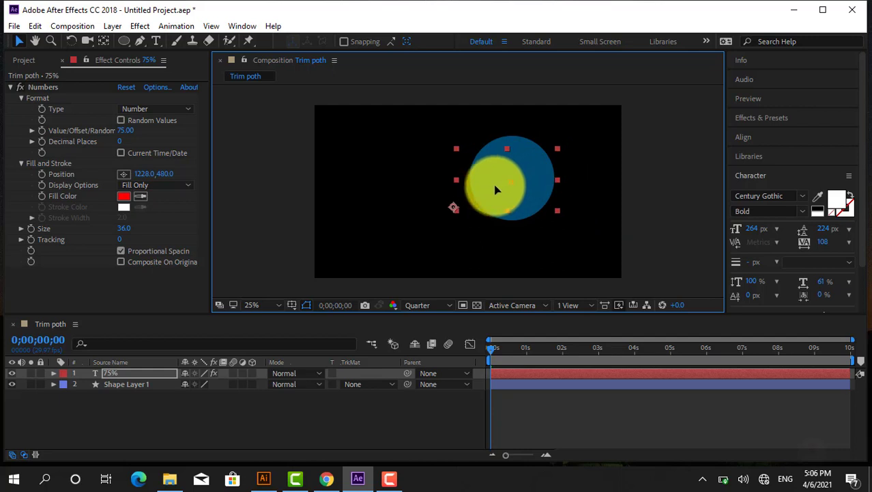
Raise the Numbers Size to 175 with fill only and move the anchor point onto the digits
click(167, 174)
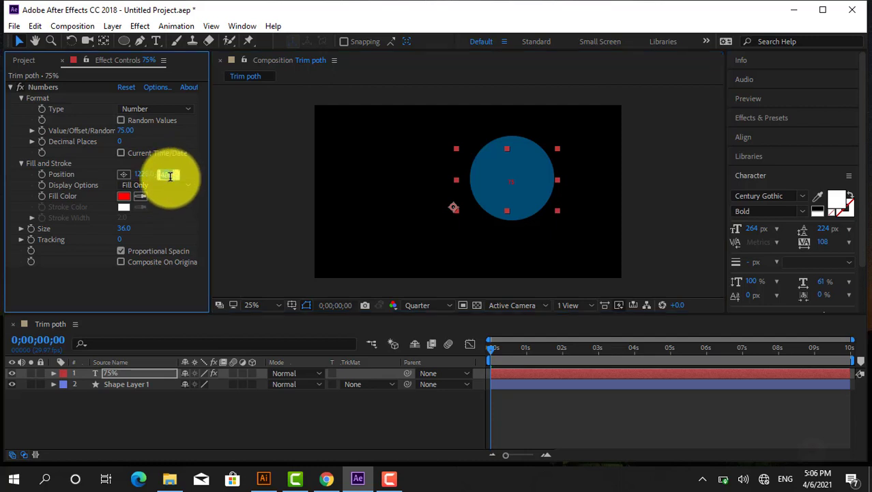
click(189, 184)
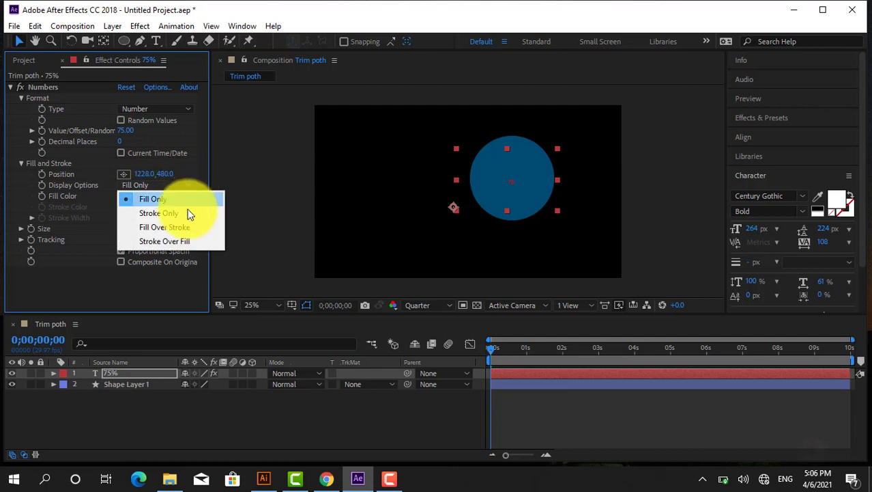
click(229, 415)
click(233, 435)
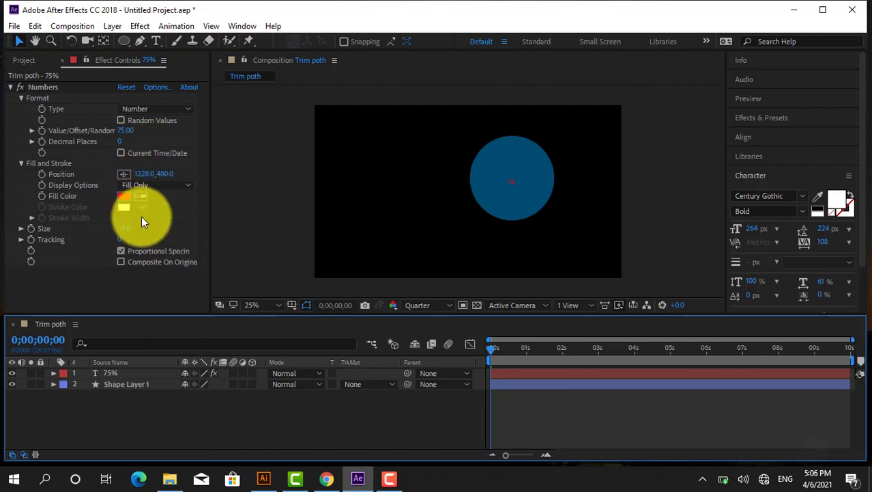
drag(130, 230, 226, 234)
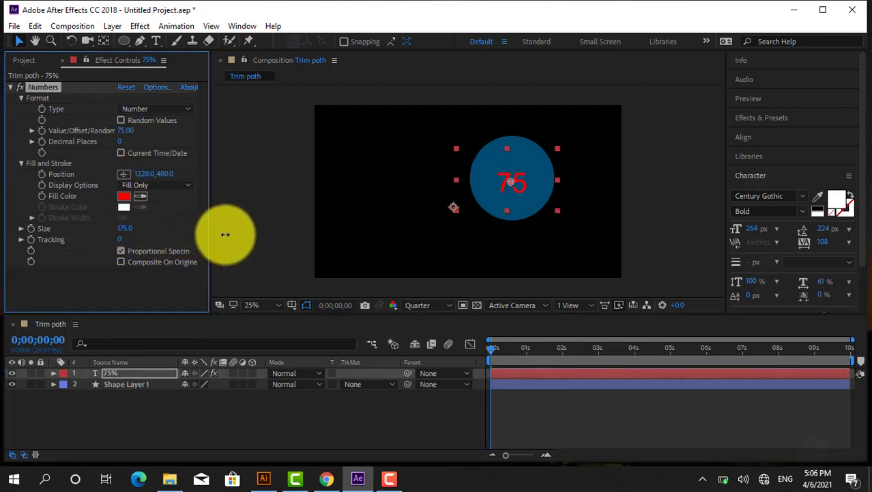
click(104, 41)
mouse_move(456, 205)
mouse_down()
mouse_move(508, 197)
mouse_move(517, 185)
mouse_move(543, 177)
mouse_up()
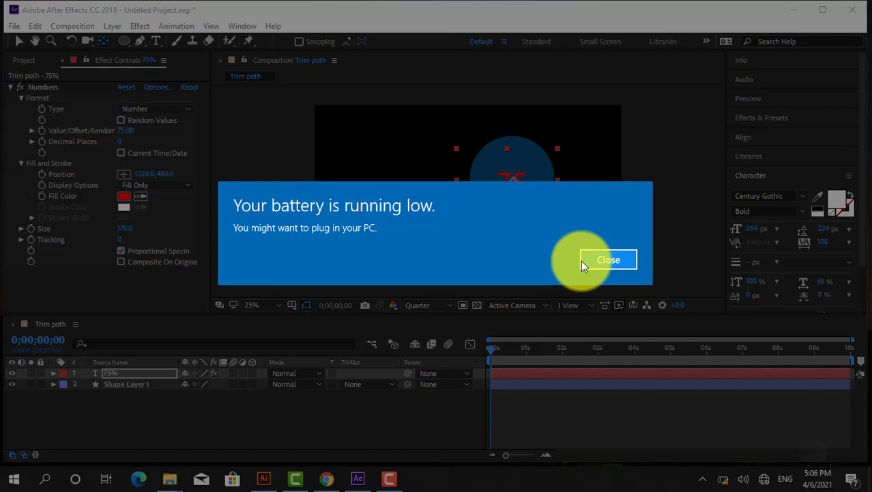
click(583, 262)
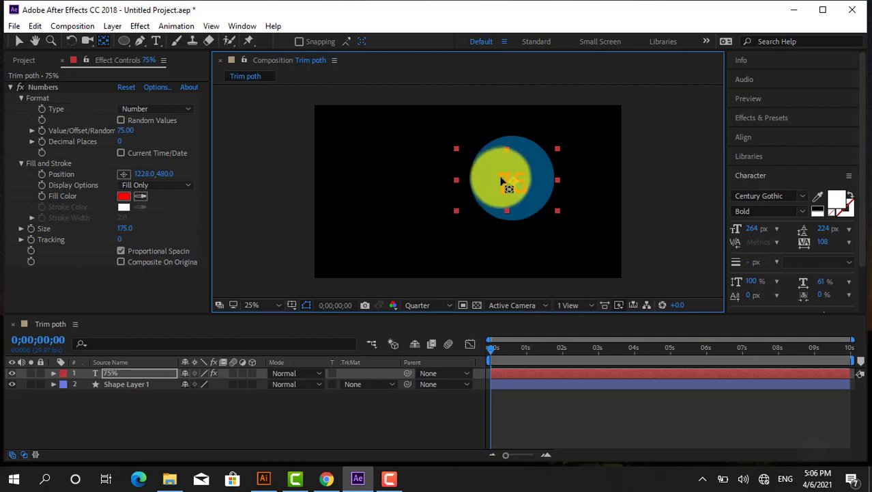
Set the 75 counter's fill colour to cyan
click(123, 196)
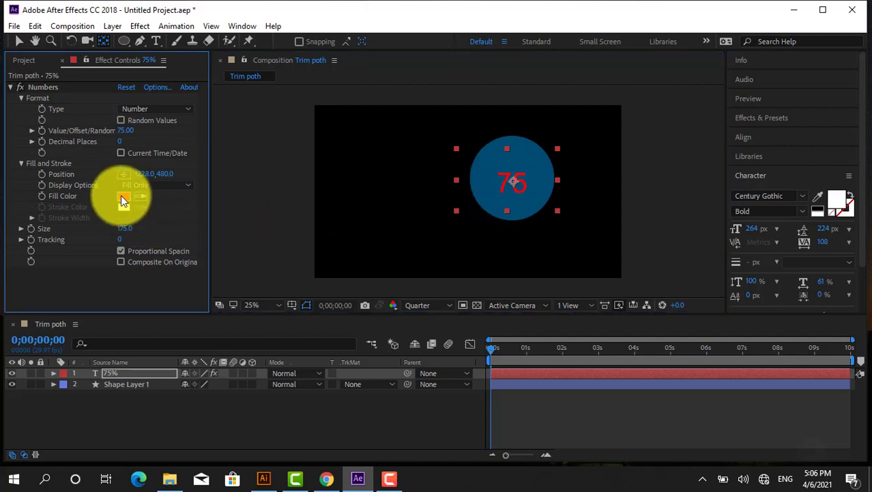
click(532, 354)
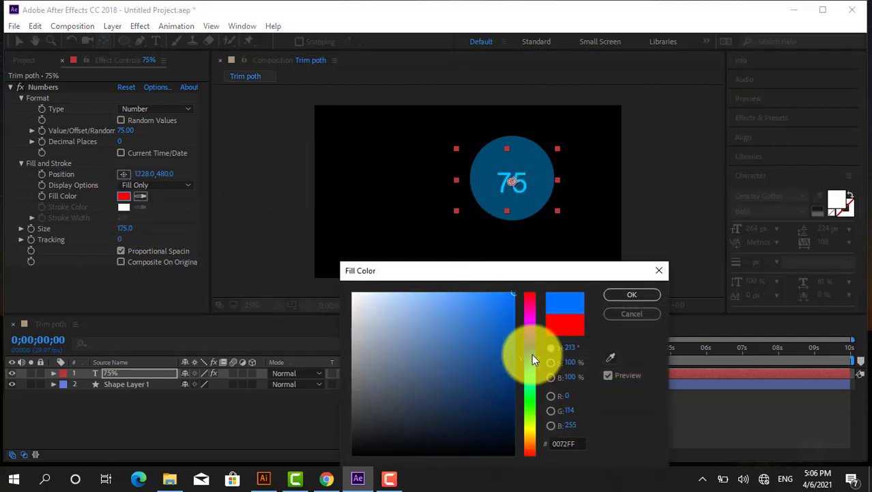
drag(531, 354, 531, 369)
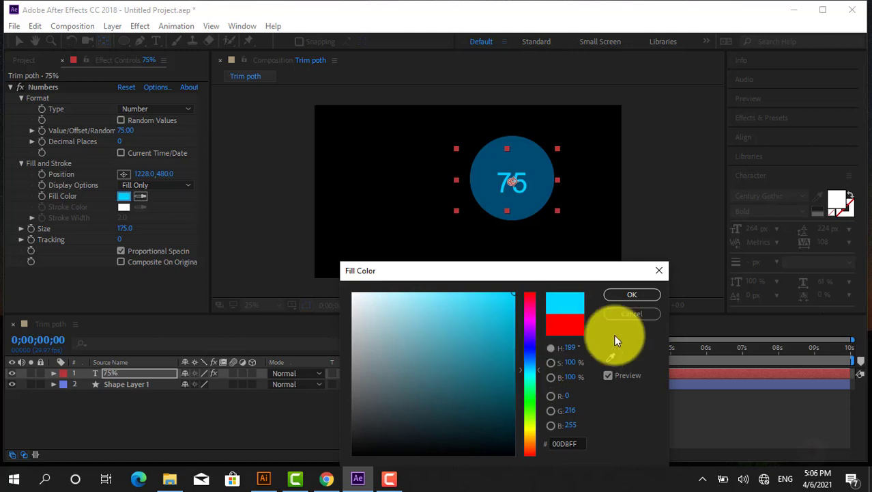
click(626, 295)
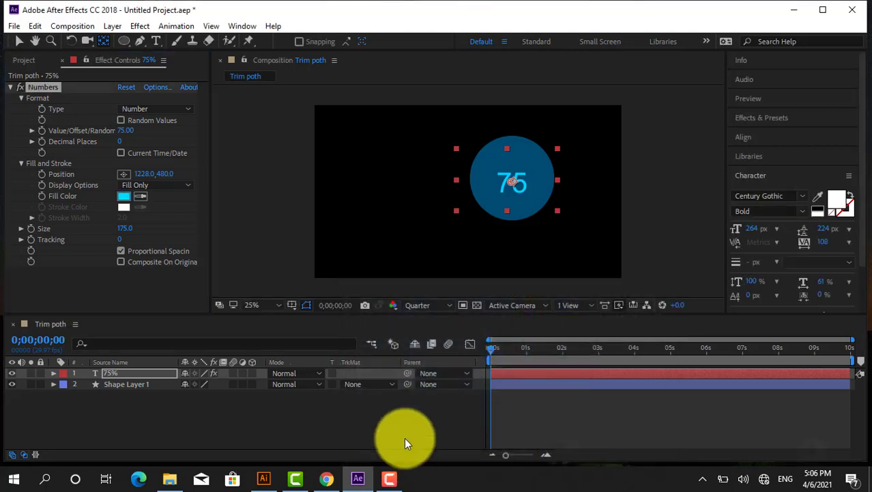
Nudge the 75 counter slightly upward so it sits better inside the blue circle
click(405, 443)
click(503, 198)
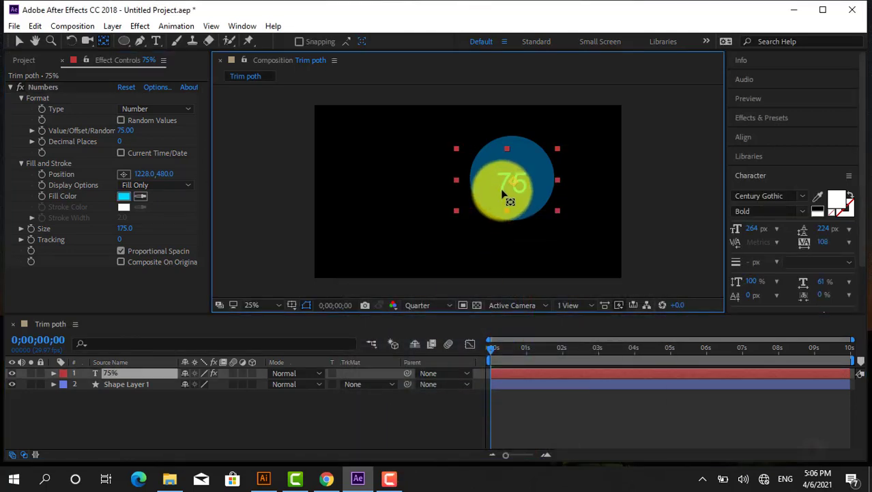
key(Return)
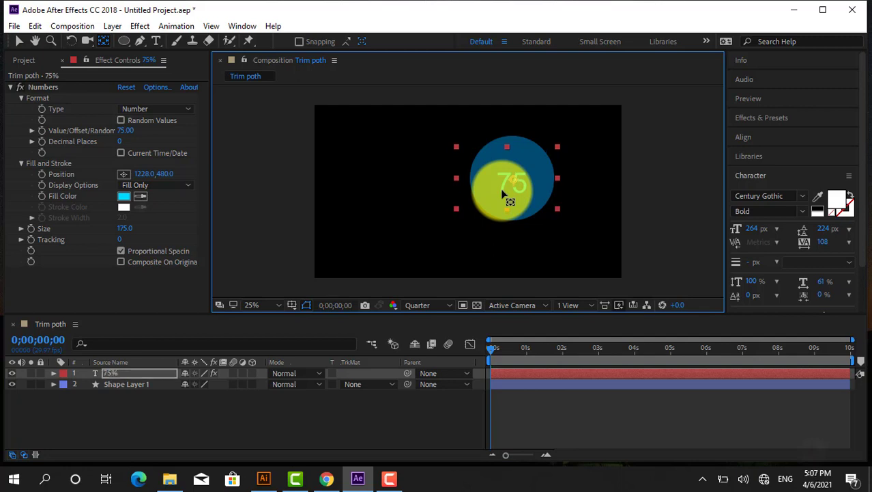
click(15, 45)
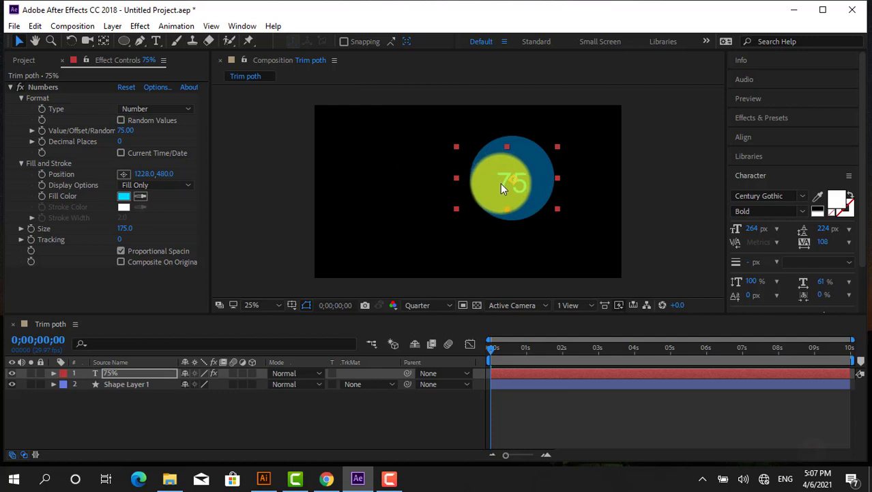
drag(501, 183, 503, 182)
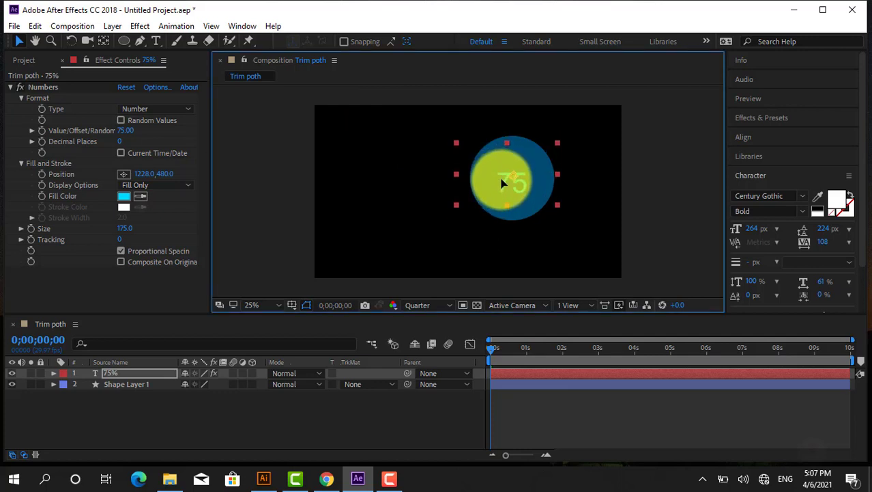
click(429, 429)
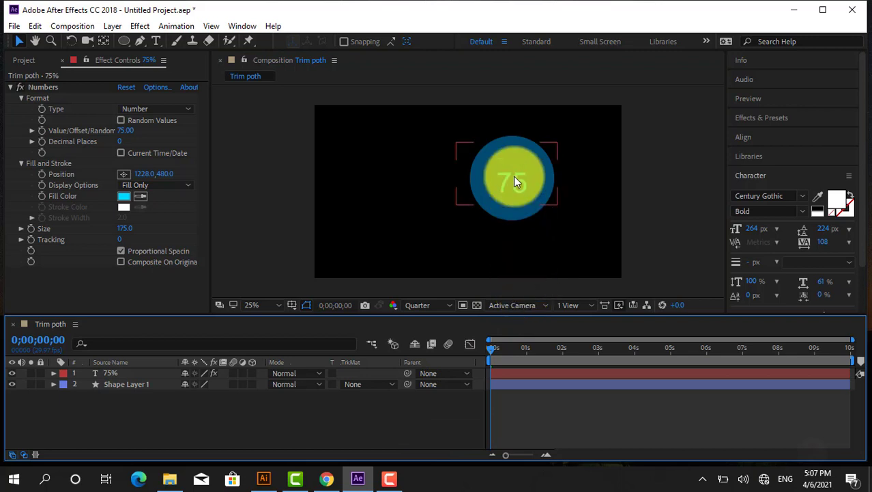
click(498, 210)
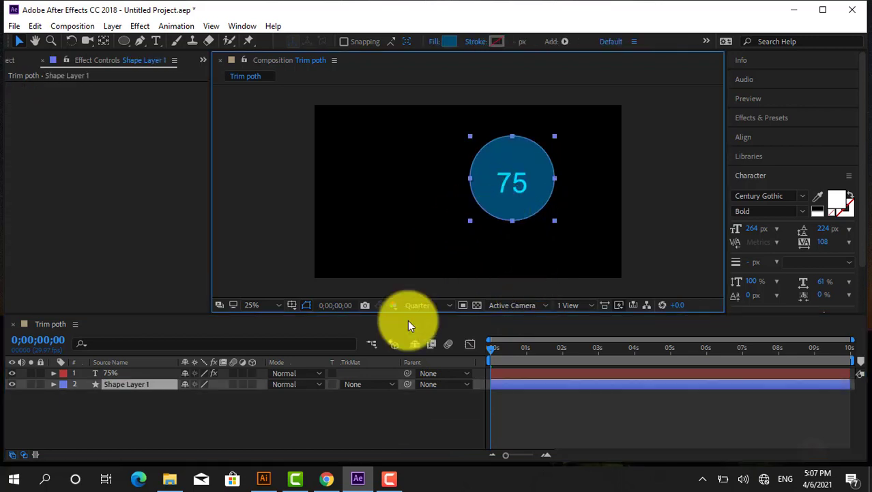
click(337, 445)
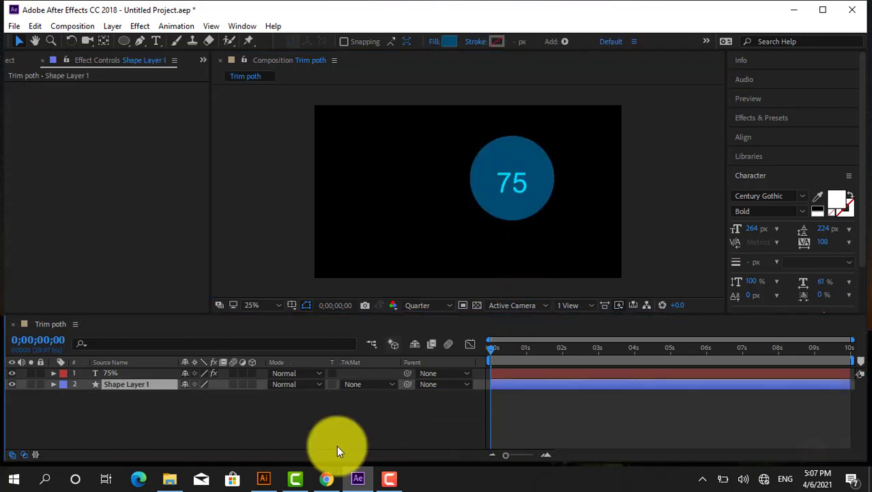
click(115, 373)
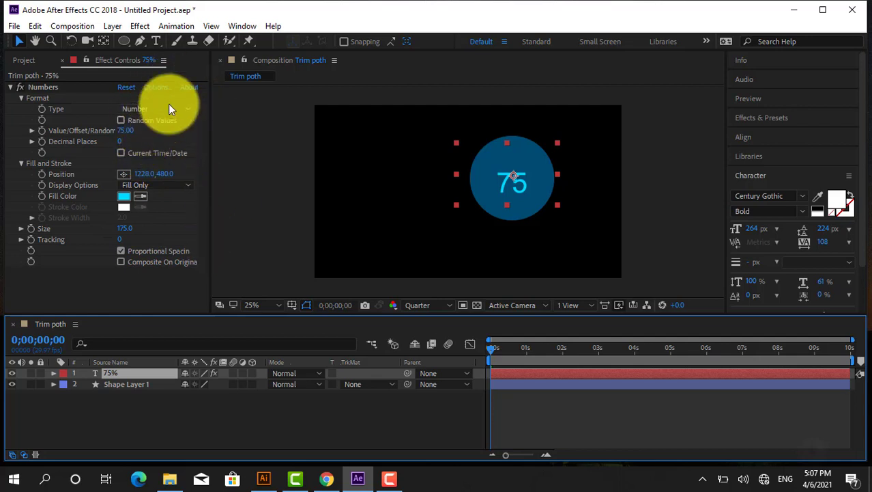
click(285, 420)
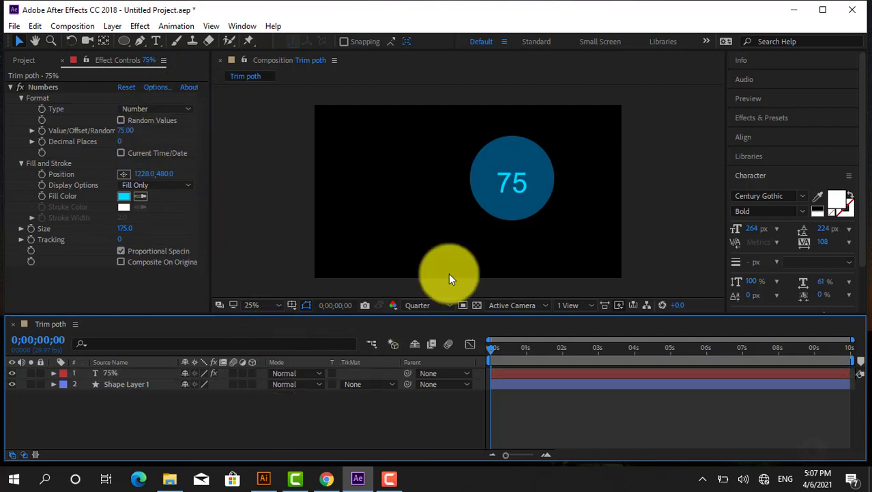
click(514, 181)
drag(513, 183, 518, 189)
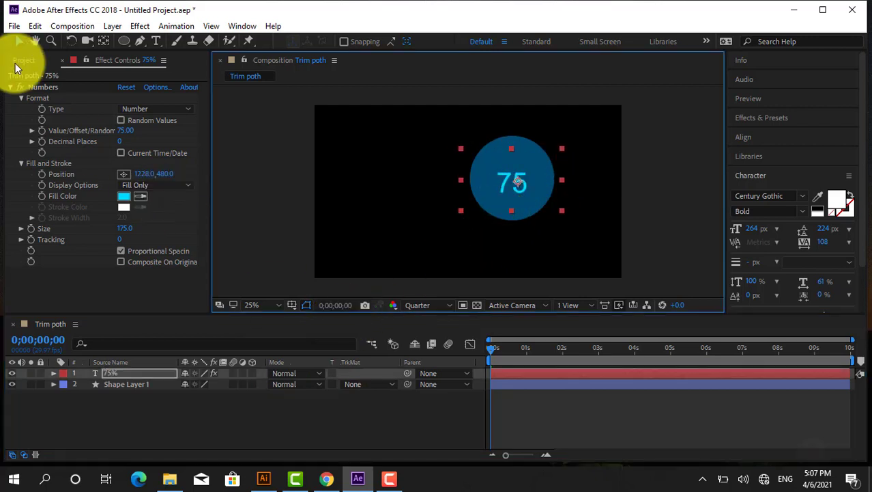
click(157, 40)
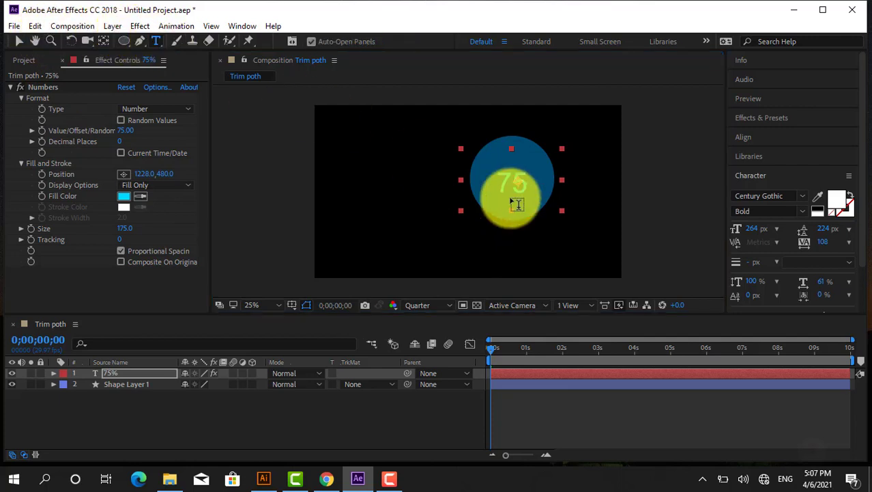
click(541, 189)
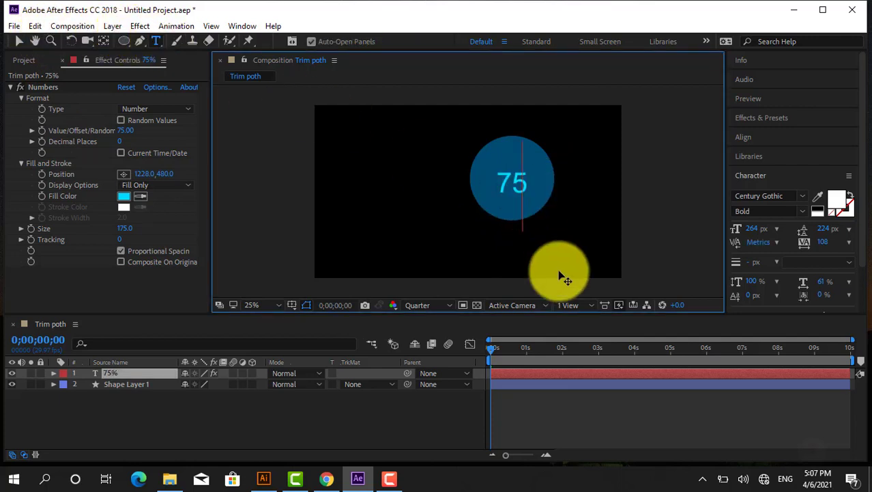
text(%)
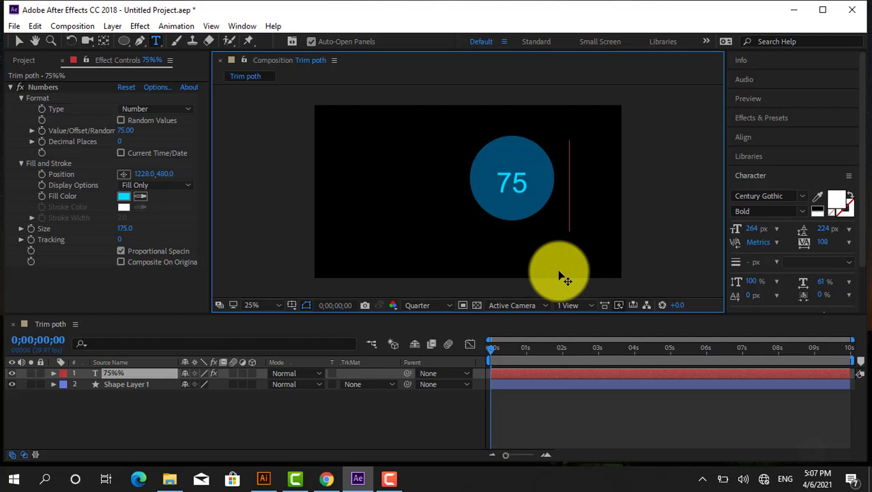
key(BackSpace)
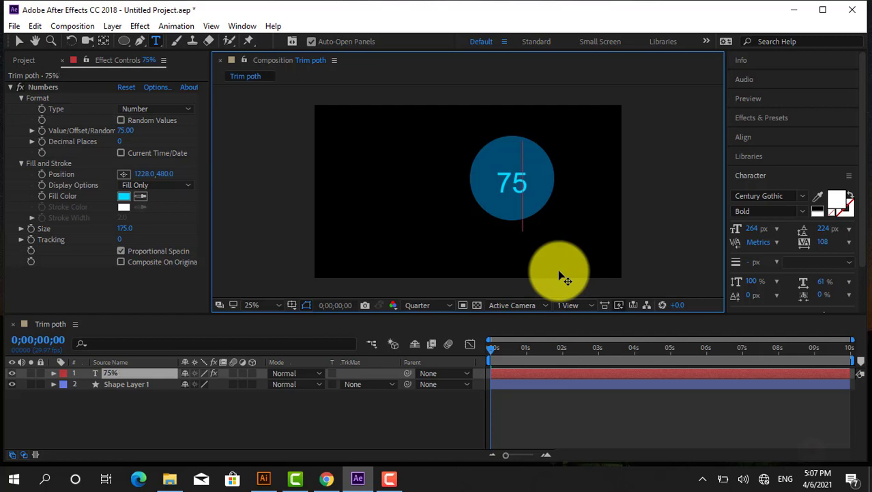
text(%)
click(560, 276)
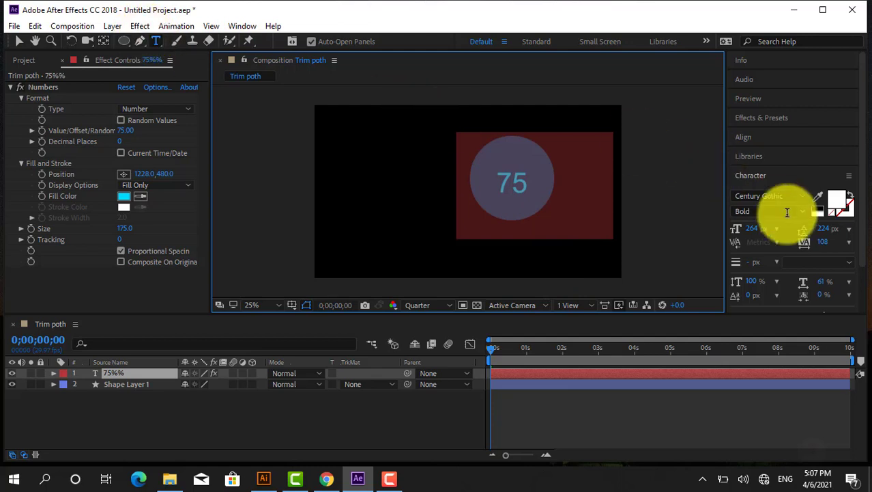
drag(751, 228, 643, 226)
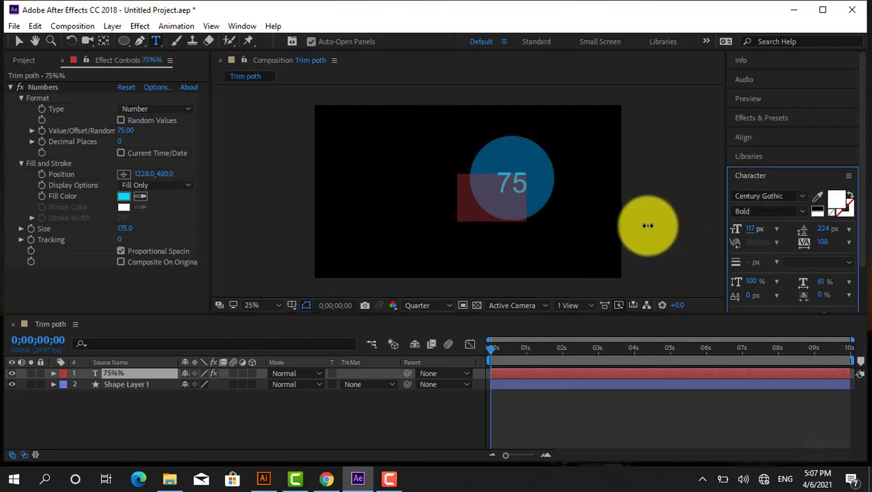
click(838, 199)
click(360, 305)
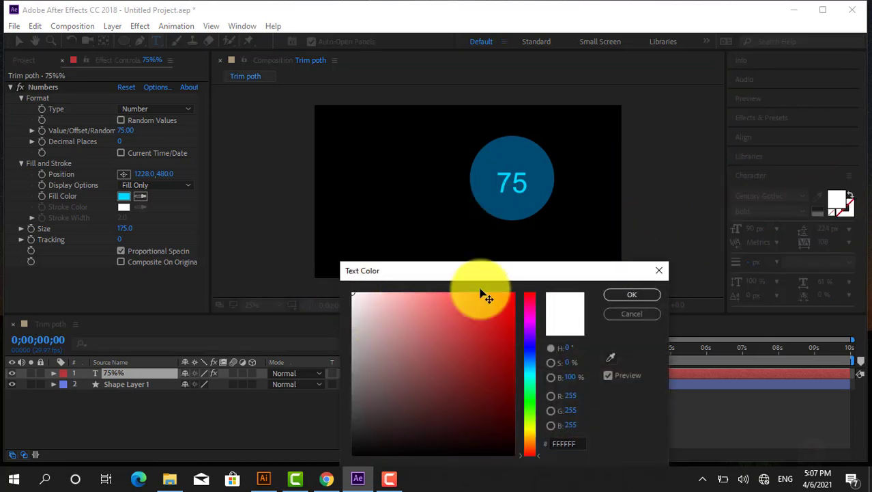
click(613, 295)
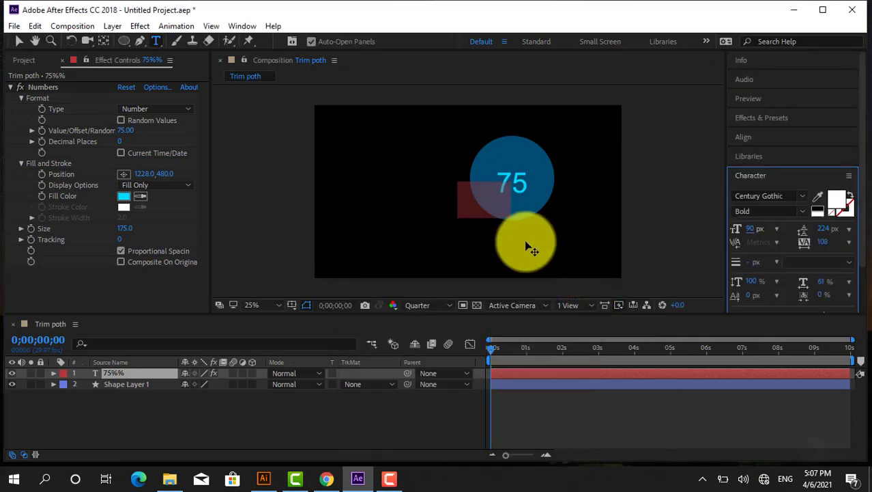
click(21, 43)
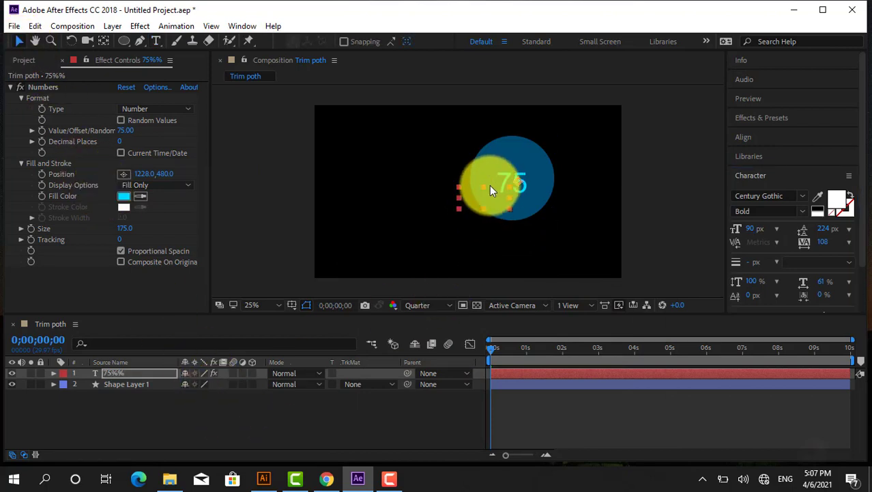
click(467, 207)
key(Delete)
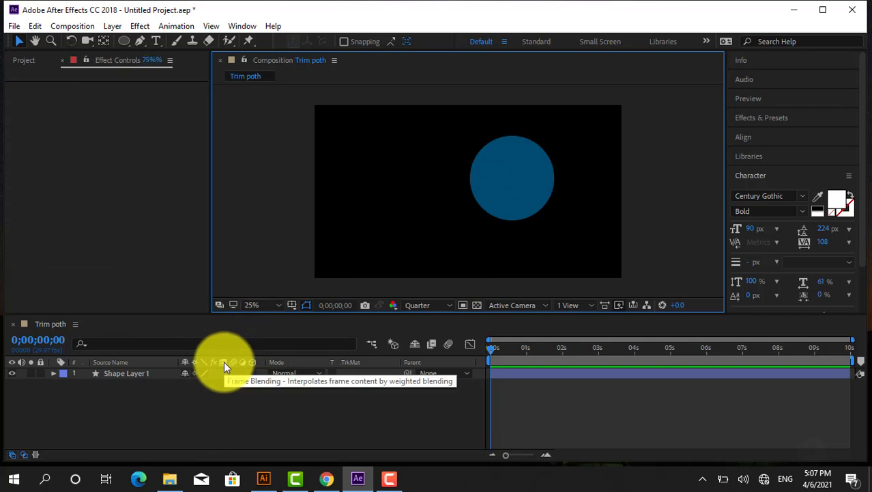
key(ctrl+z)
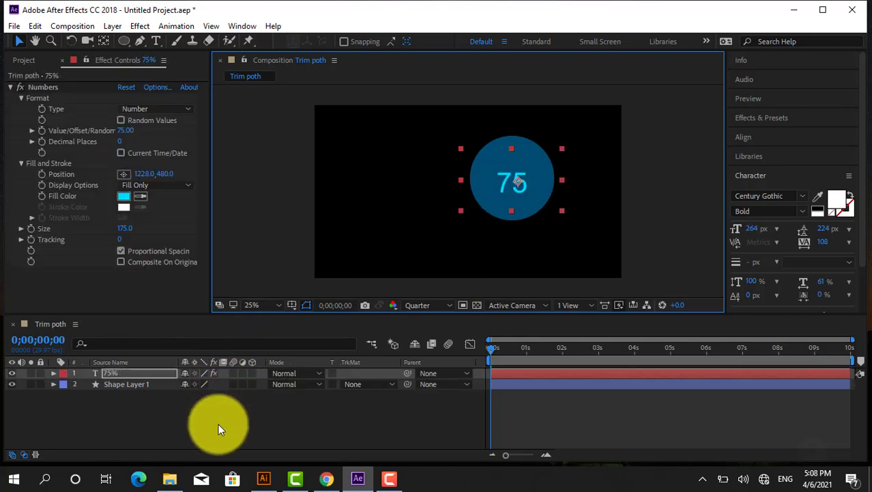
click(219, 423)
click(129, 375)
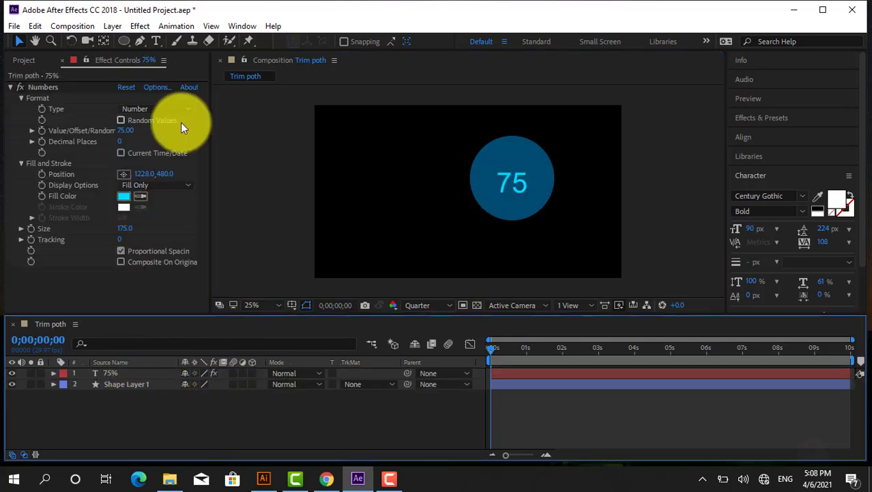
click(156, 41)
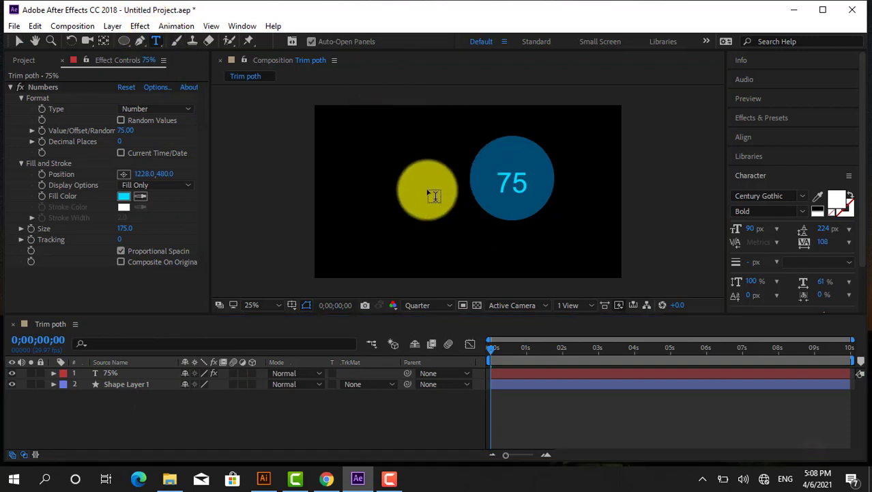
Add a '%' text layer, enlarge it, and place it beside the 75 in the circle
click(428, 188)
text(%)
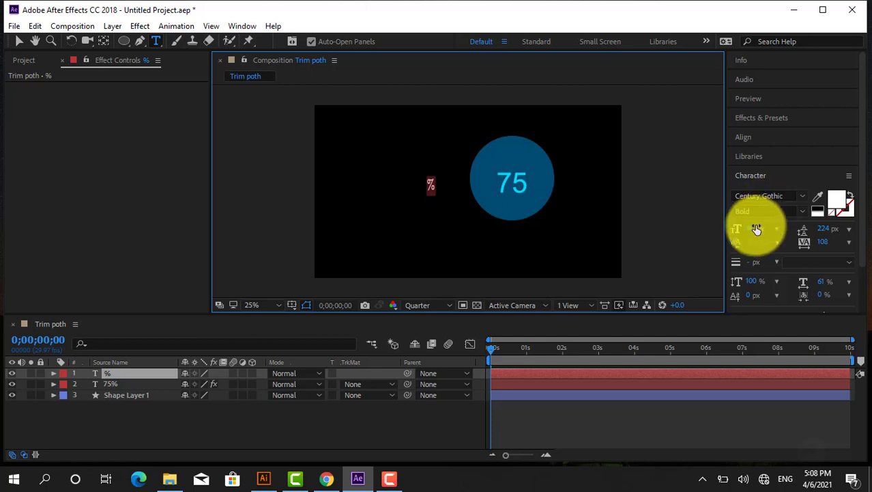
drag(753, 228, 804, 230)
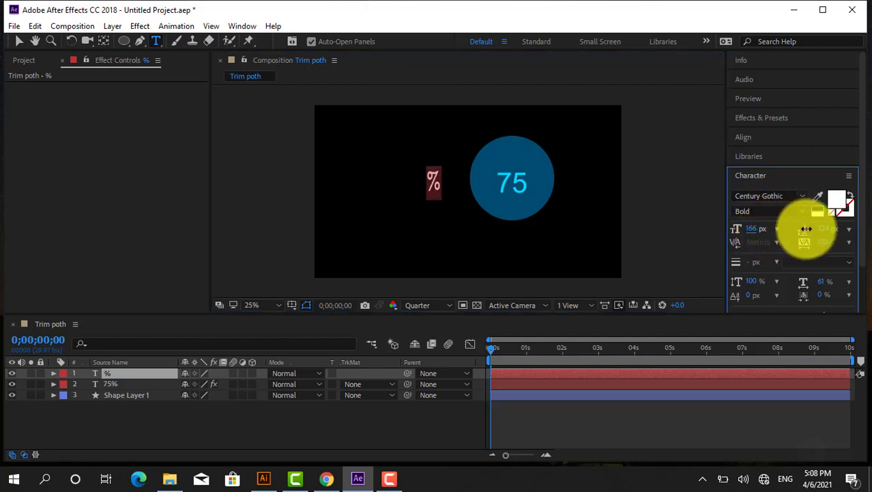
click(22, 42)
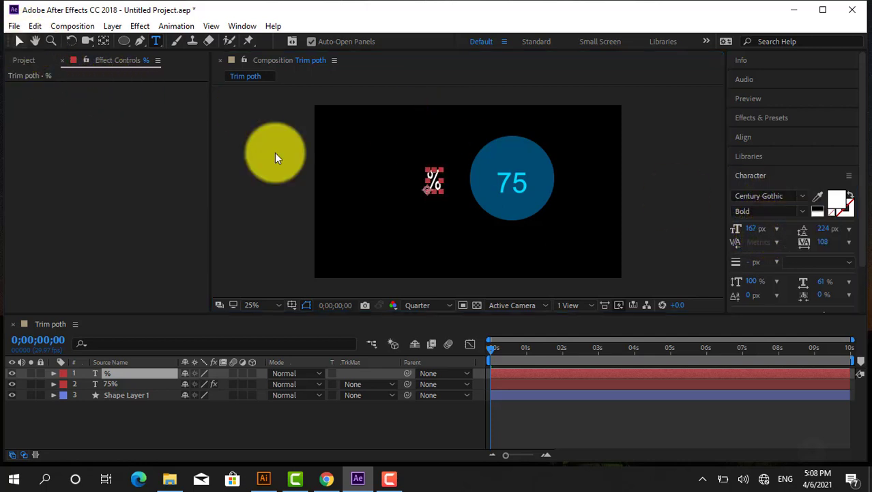
mouse_move(434, 179)
mouse_down()
mouse_move(467, 171)
mouse_move(535, 180)
mouse_up()
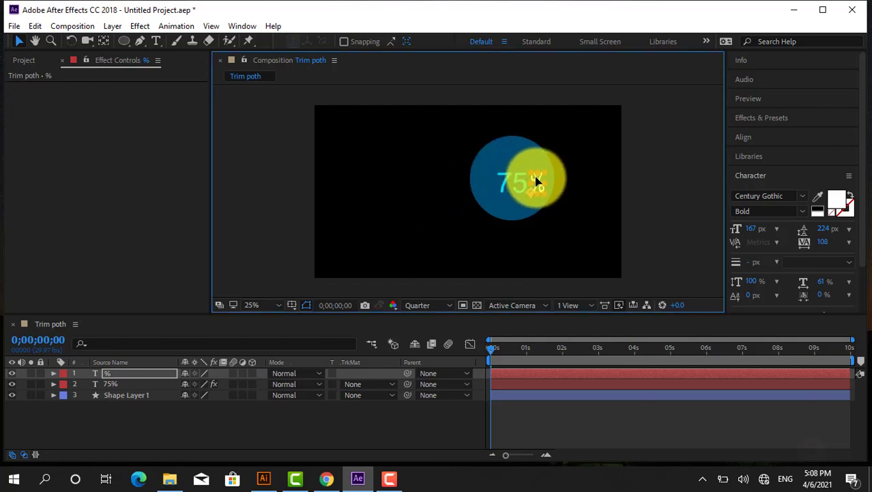
Nudge the blue circle right and down until it sits centred behind the 75% text
click(507, 214)
key(shift+Right)
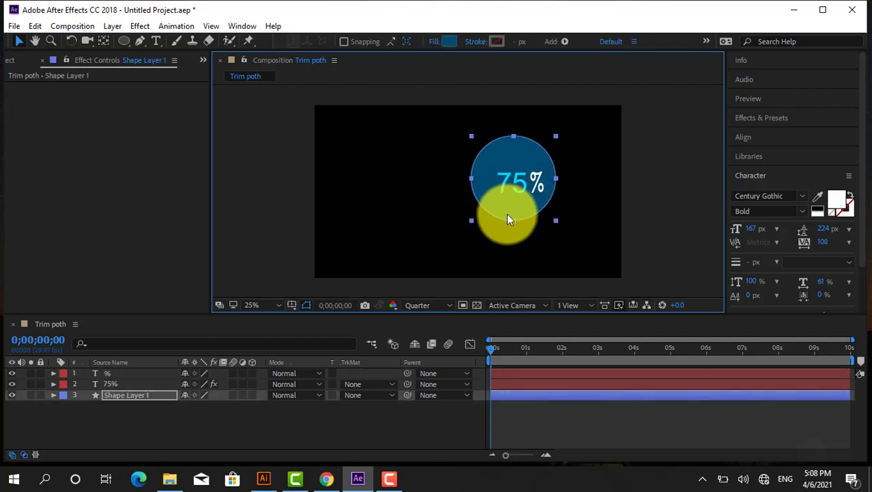
key(shift+Right)
key(shift+Right)
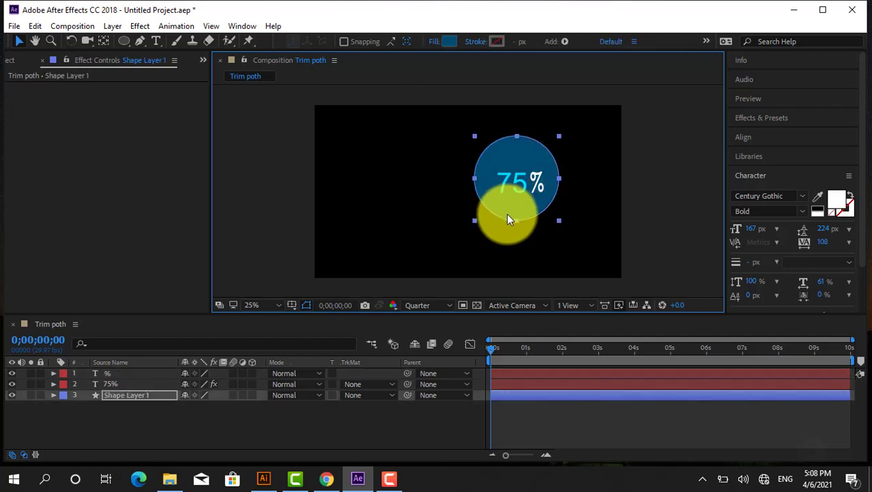
key(Right)
key(Right)
key(Right)
key(Right)
key(Right)
key(Right)
key(Right)
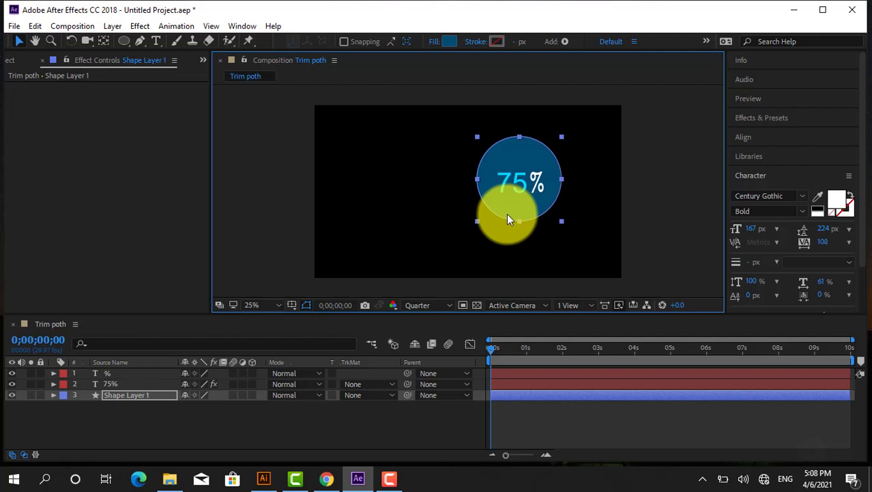
key(Right)
key(Down)
key(Down)
key(Down)
key(Down)
key(Right)
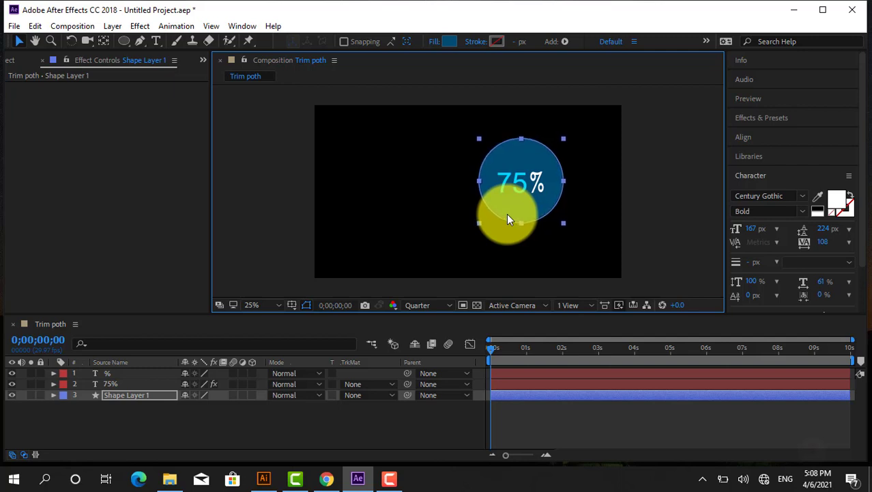
key(Down)
key(Left)
key(Left)
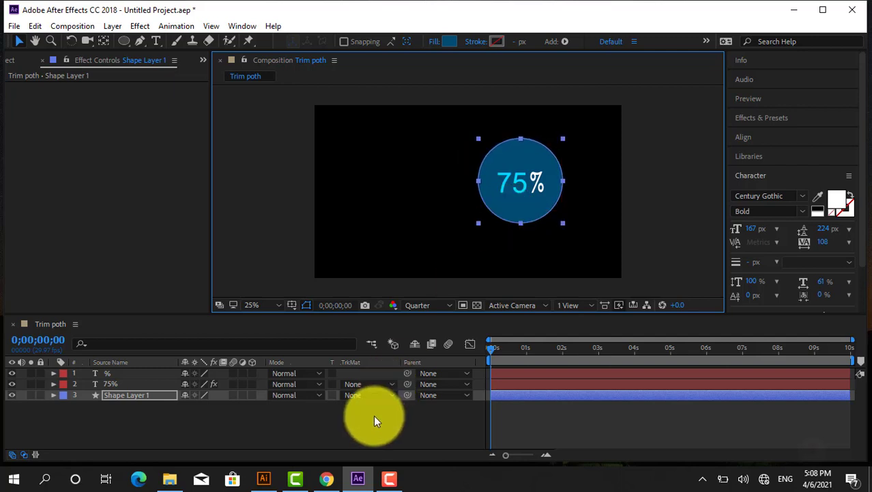
click(374, 416)
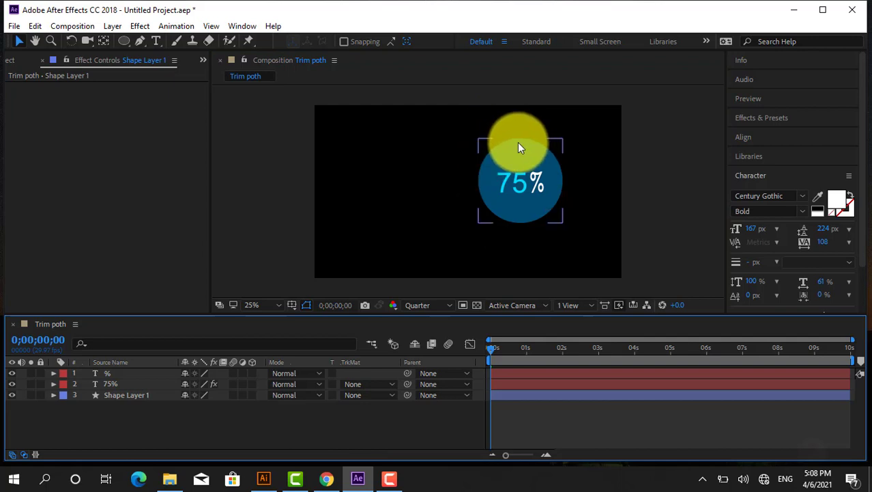
Give the circle on Shape Layer 1 a thick 48 px white stroke
click(516, 161)
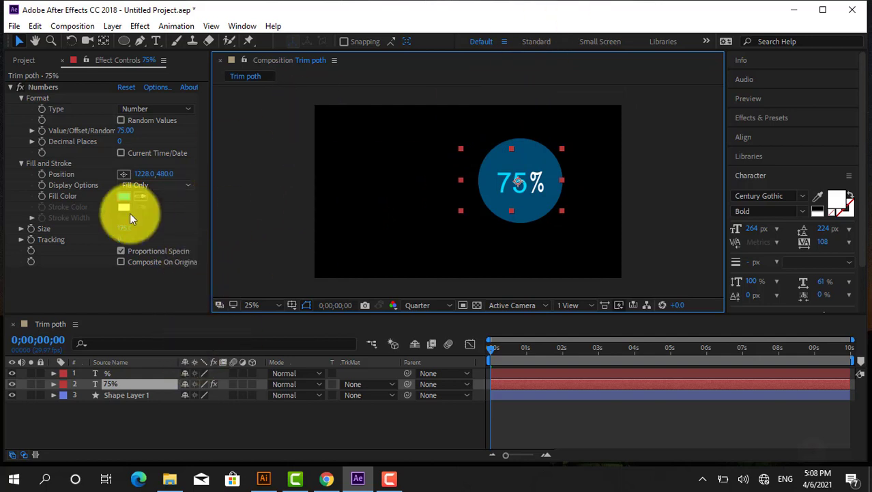
click(116, 401)
click(116, 397)
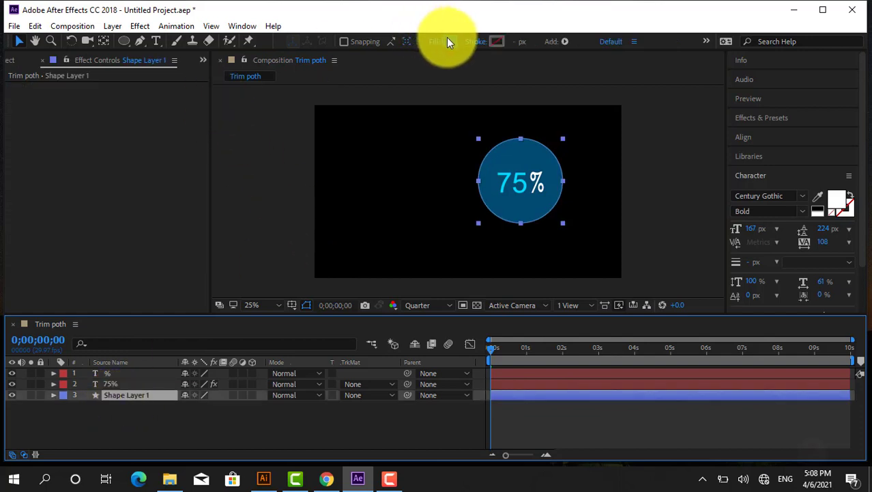
drag(523, 42, 530, 43)
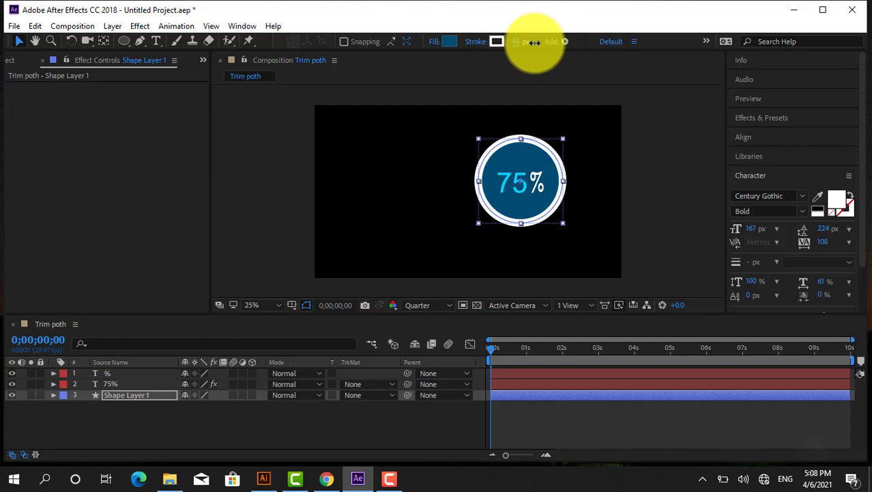
Set the circle's fill to None, leaving only the white ring outline
click(450, 42)
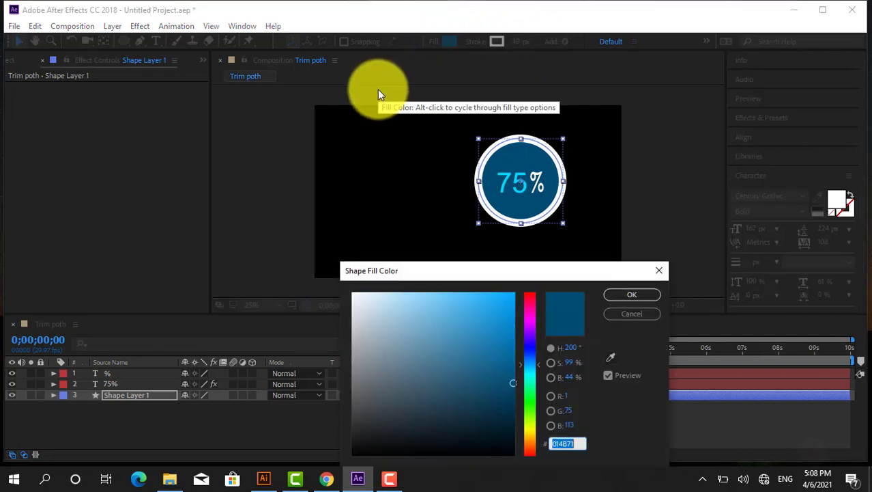
click(619, 315)
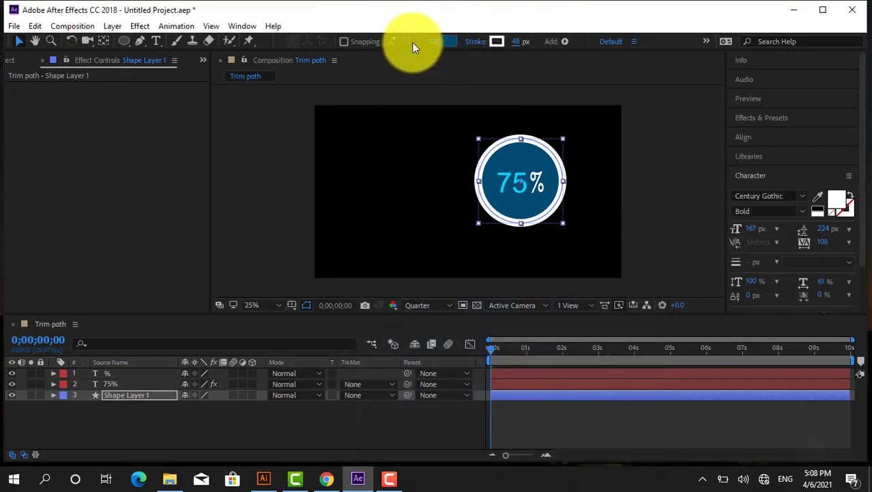
click(433, 45)
click(371, 204)
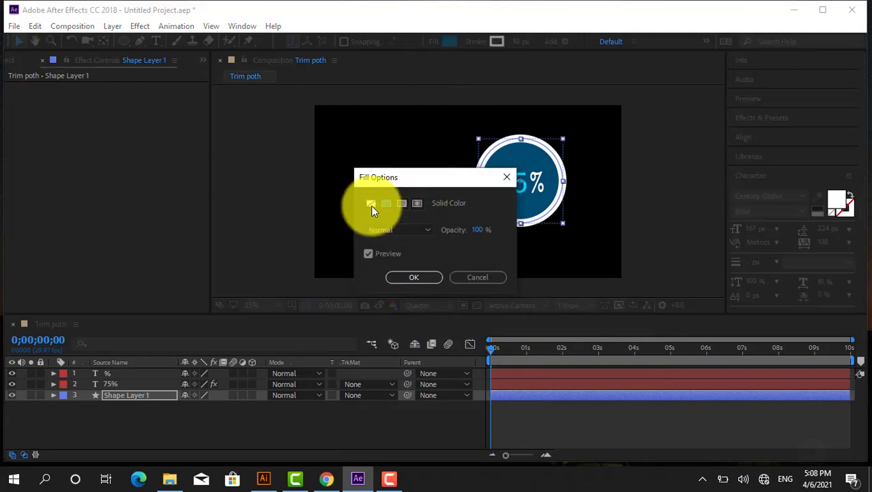
click(413, 277)
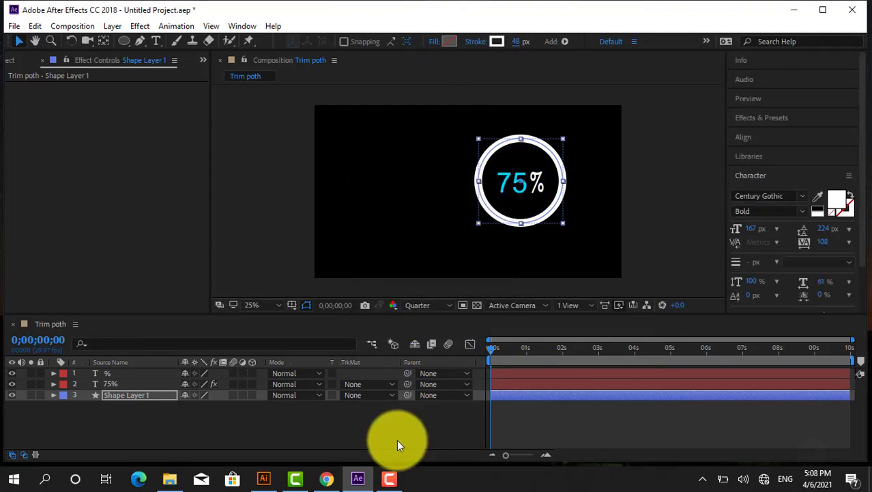
click(416, 421)
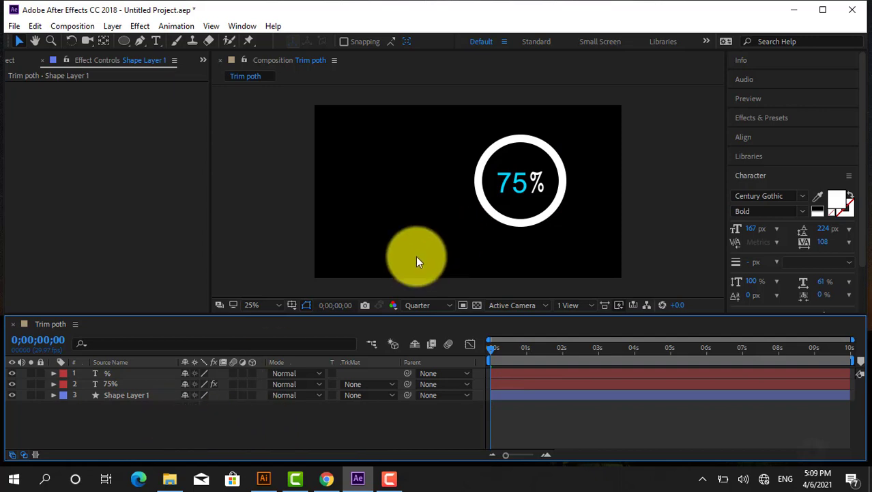
click(116, 395)
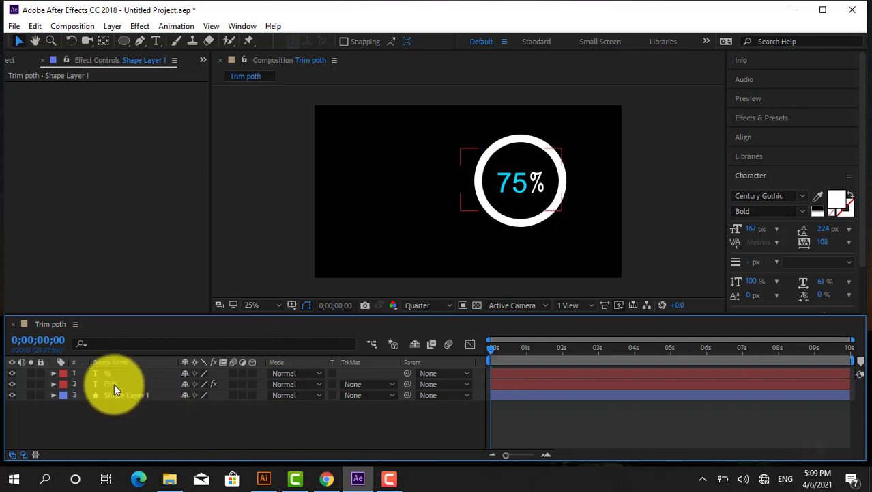
Select Shape Layer 1 in the timeline
click(126, 409)
click(134, 397)
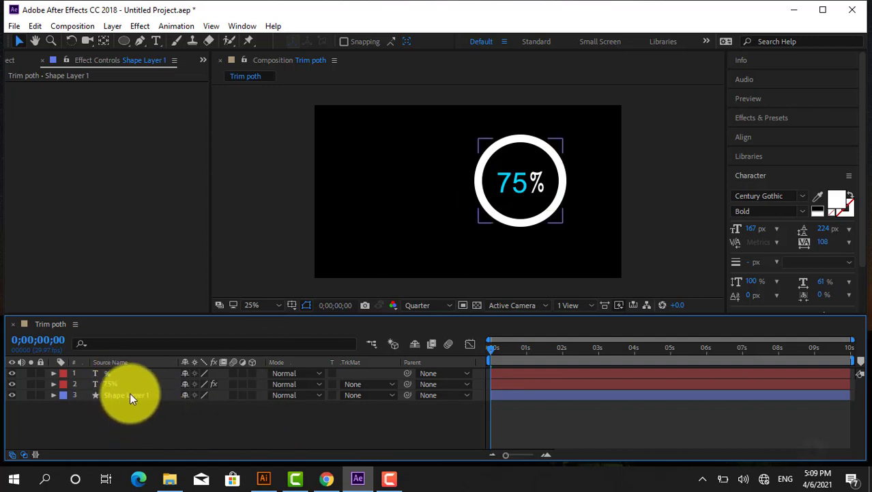
click(125, 384)
click(139, 416)
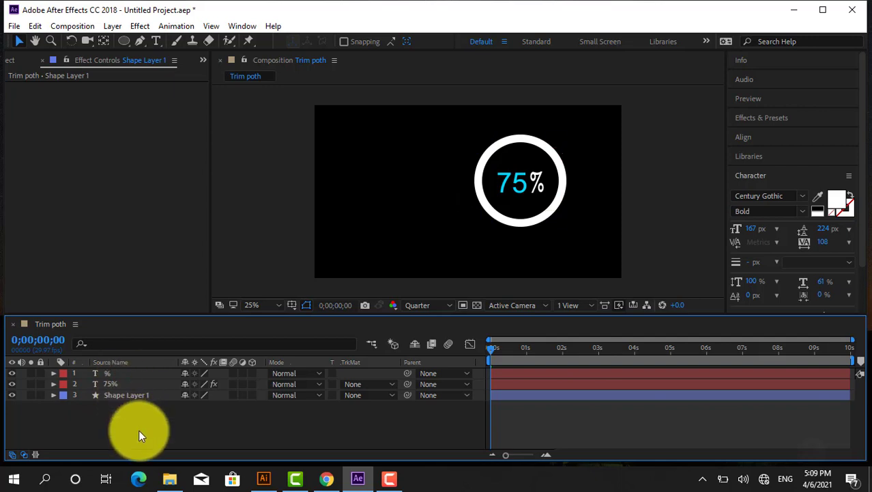
click(129, 396)
click(127, 403)
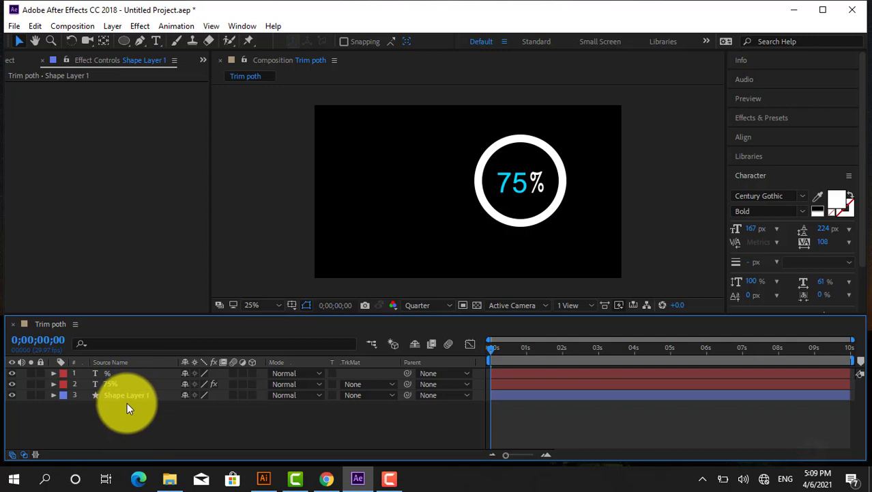
click(128, 393)
click(130, 394)
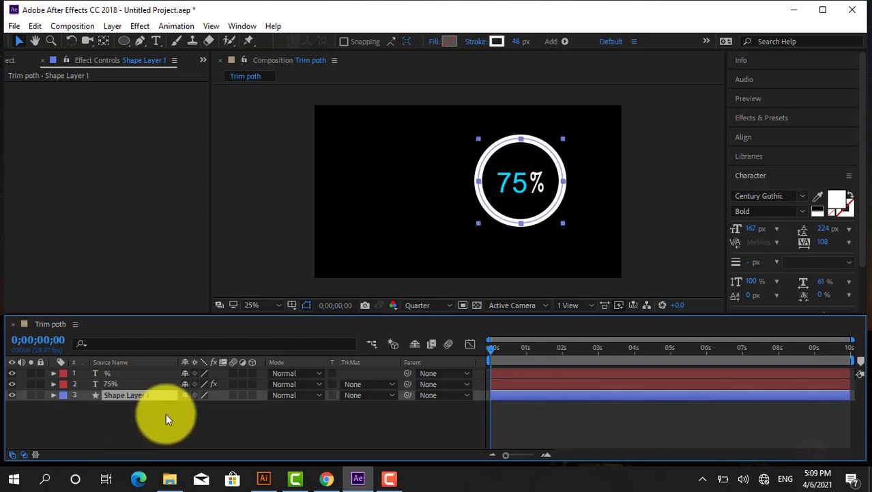
click(153, 420)
click(147, 396)
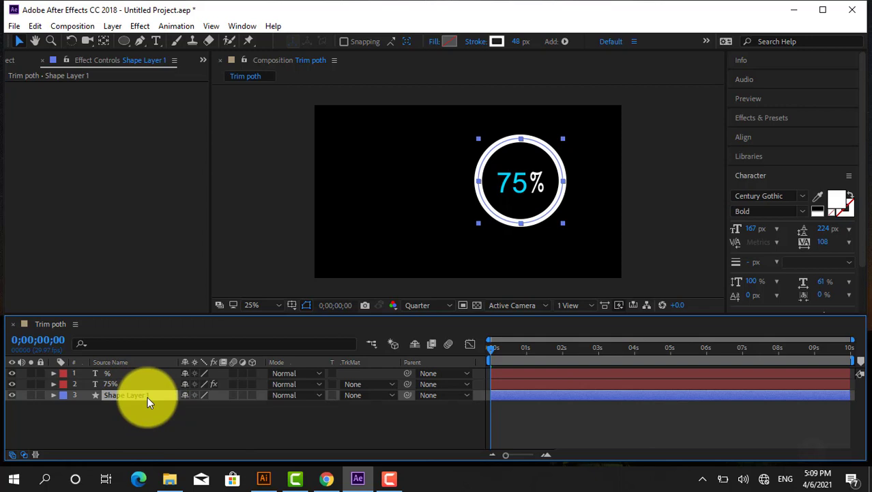
Expand Shape Layer 1 to reveal its Contents with Ellipse 1 and its Transform group
right_click(148, 397)
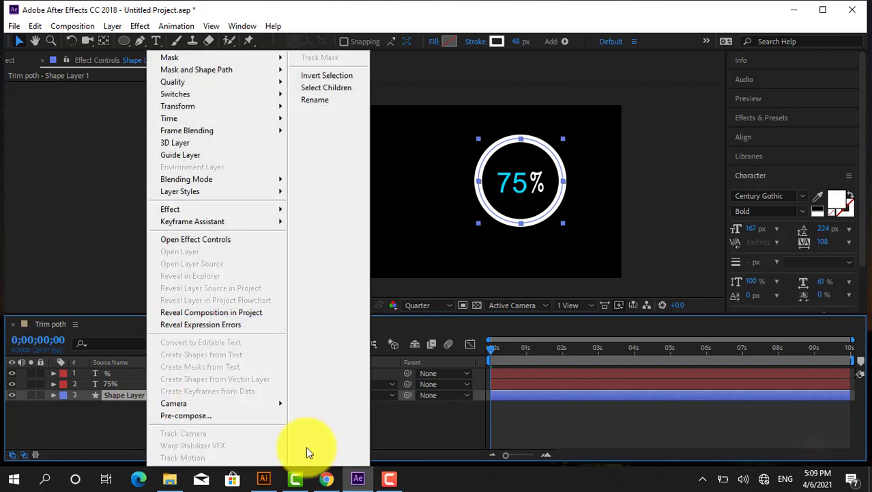
click(400, 480)
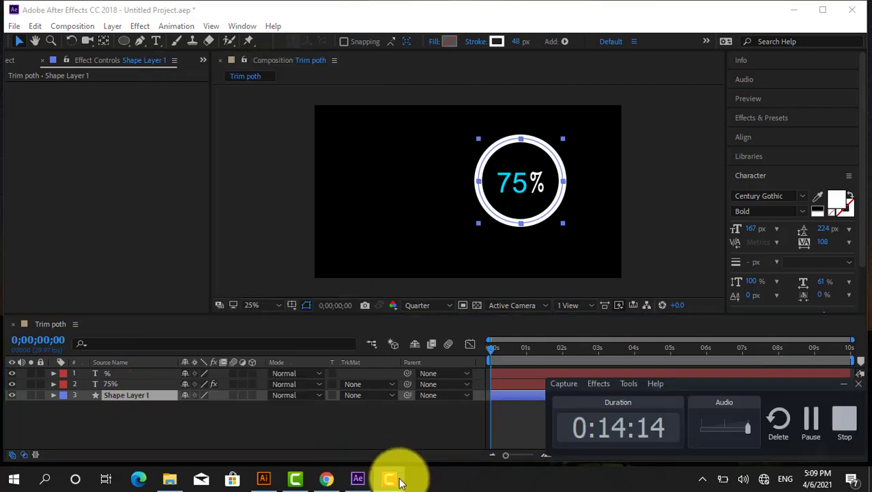
click(400, 479)
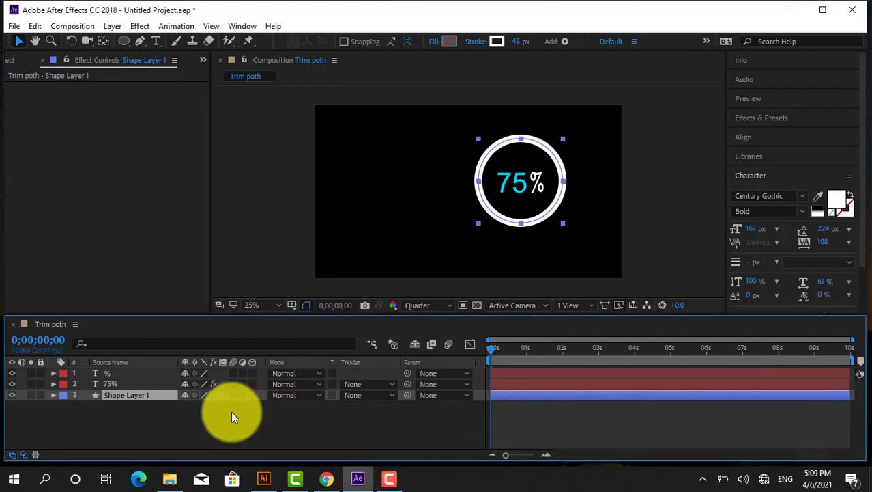
right_click(130, 396)
click(108, 412)
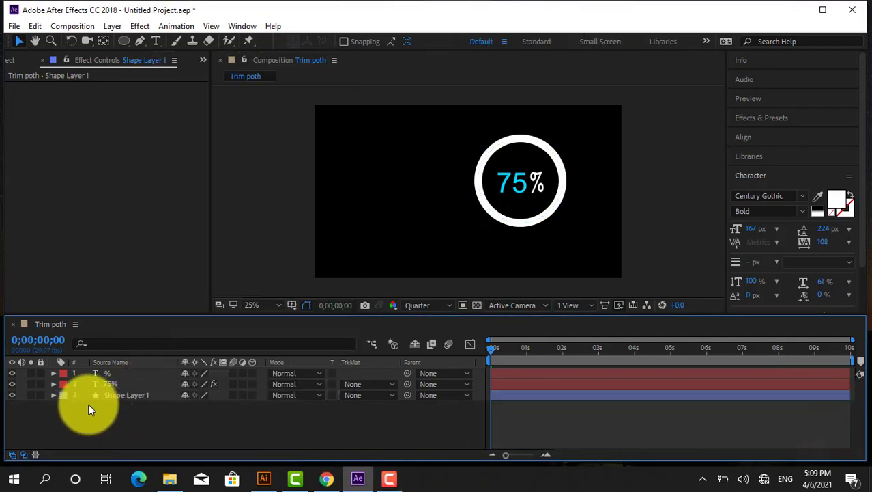
click(52, 394)
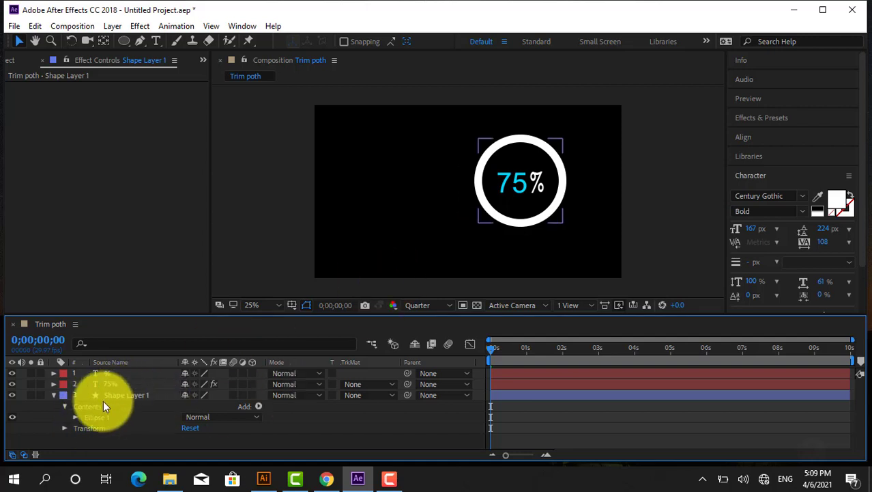
Add Trim Paths to Shape Layer 1's contents, expand Trim Paths 1, and move time to about 12 frames
click(258, 406)
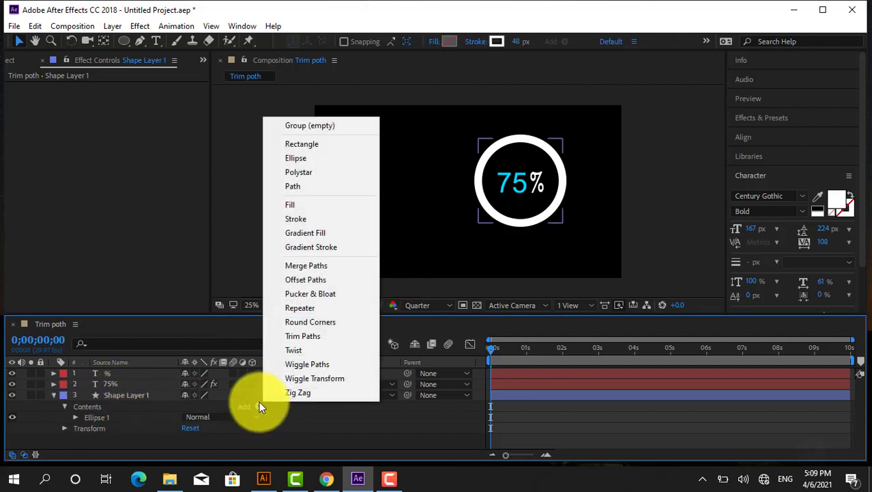
click(311, 336)
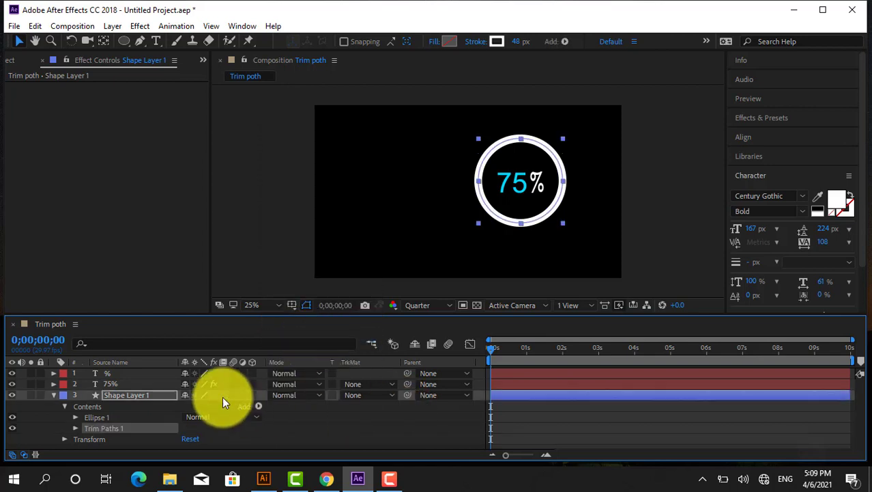
click(73, 427)
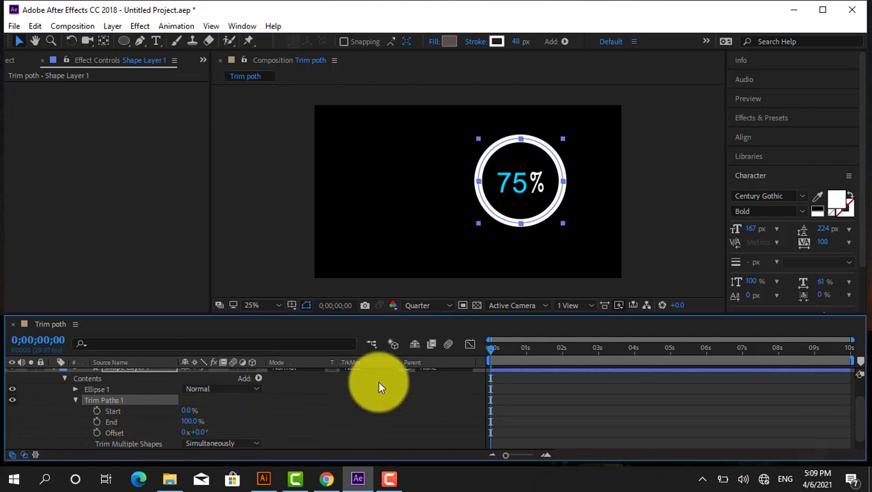
drag(492, 352, 506, 351)
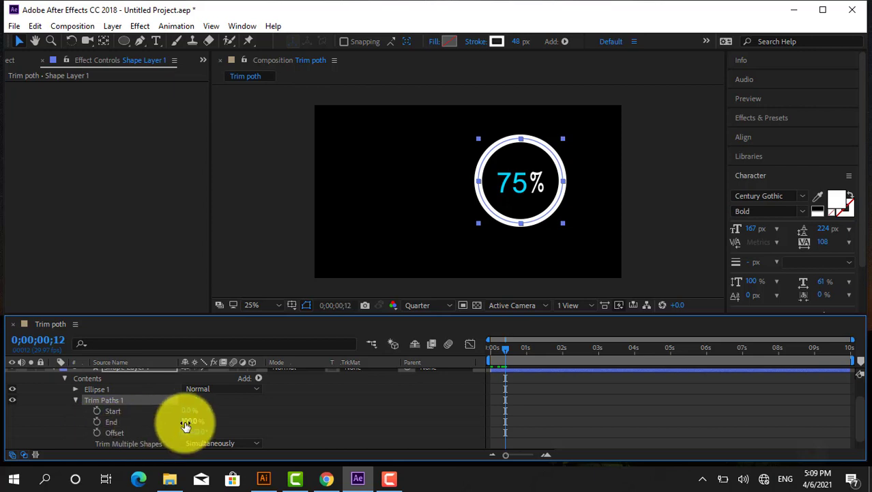
Keyframe Trim Paths End from 0% at the start to 75% around one second
click(97, 422)
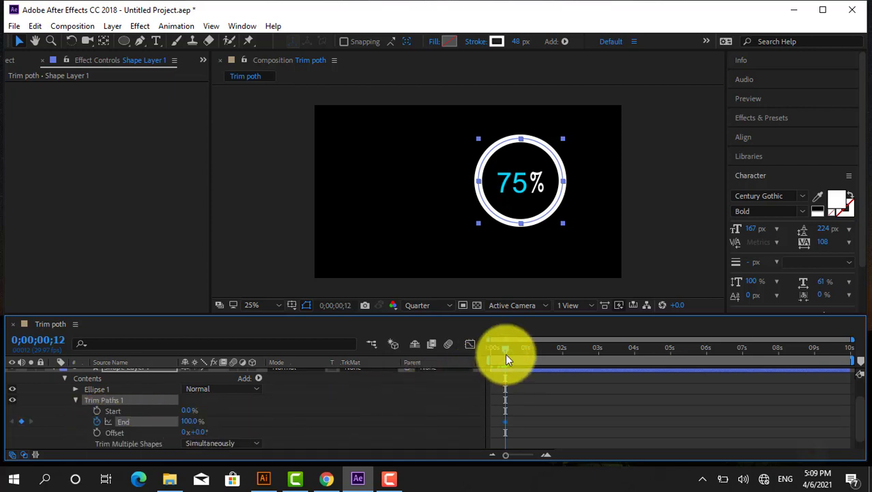
mouse_move(505, 353)
mouse_down()
mouse_move(530, 351)
mouse_move(503, 348)
mouse_up()
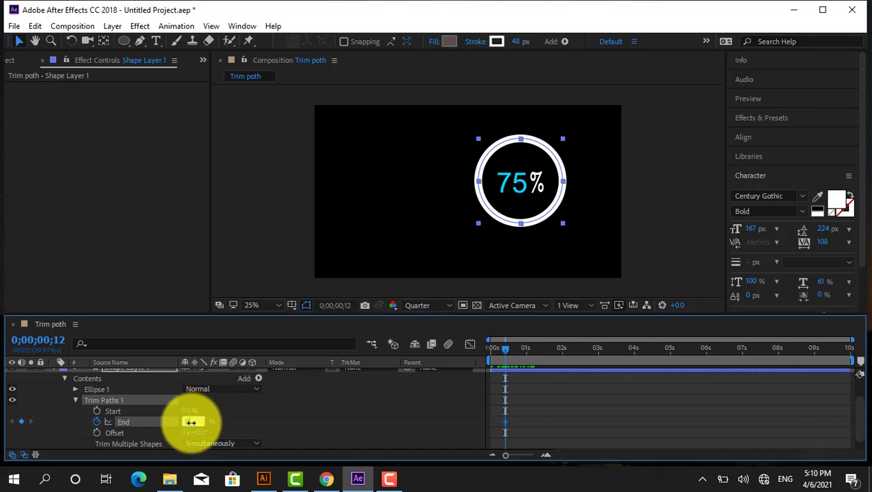
text(0)
key(Return)
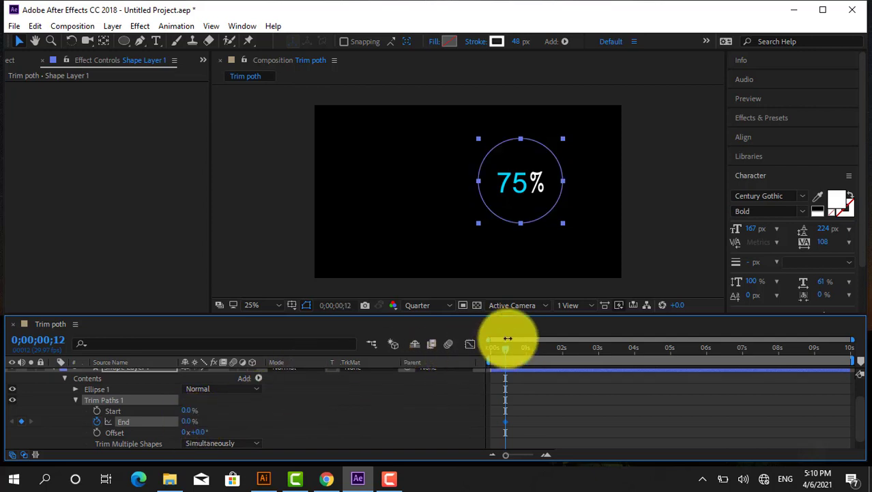
mouse_move(505, 348)
mouse_down()
mouse_move(536, 354)
mouse_move(527, 347)
mouse_up()
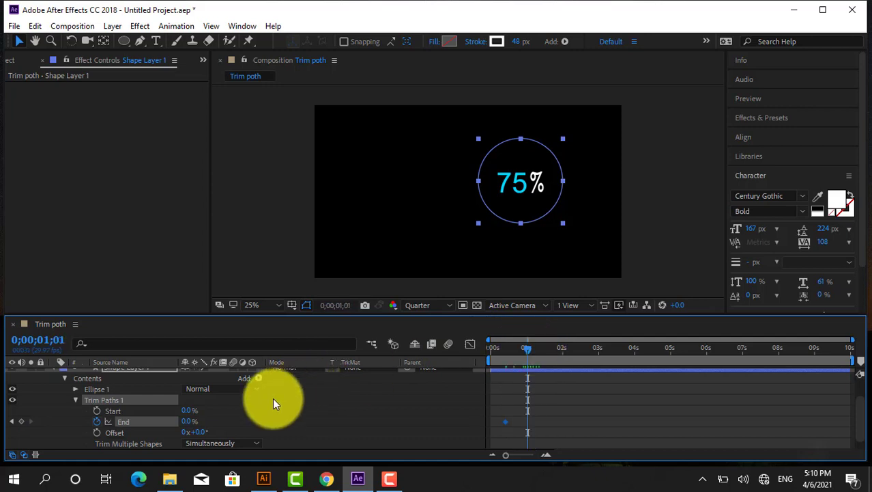
drag(182, 422, 236, 421)
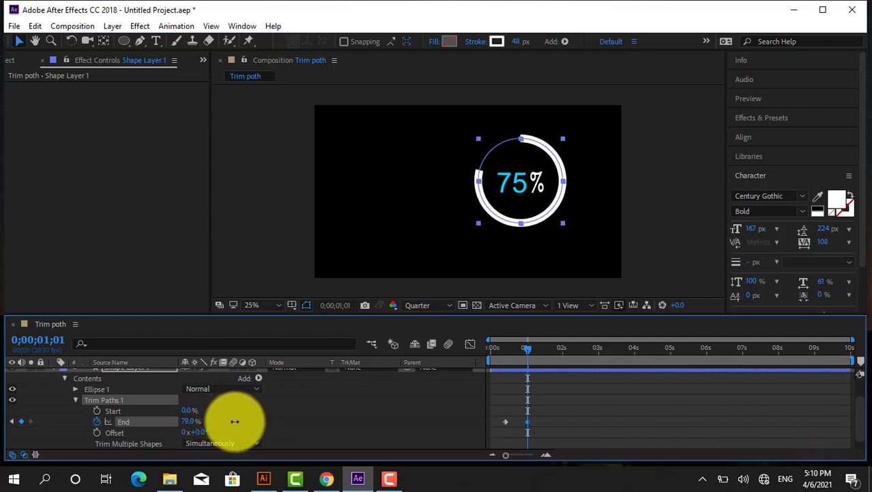
drag(236, 422, 233, 421)
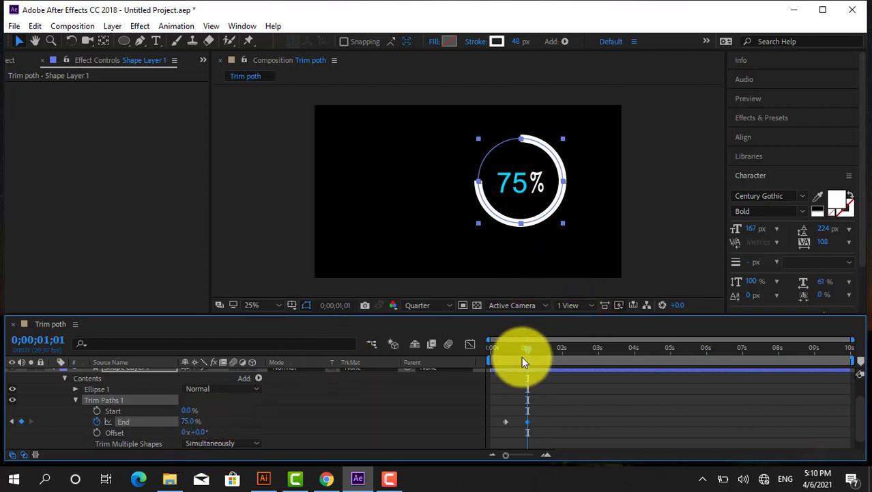
Apply Easy Ease to both Trim Paths End keyframes
drag(541, 438, 502, 409)
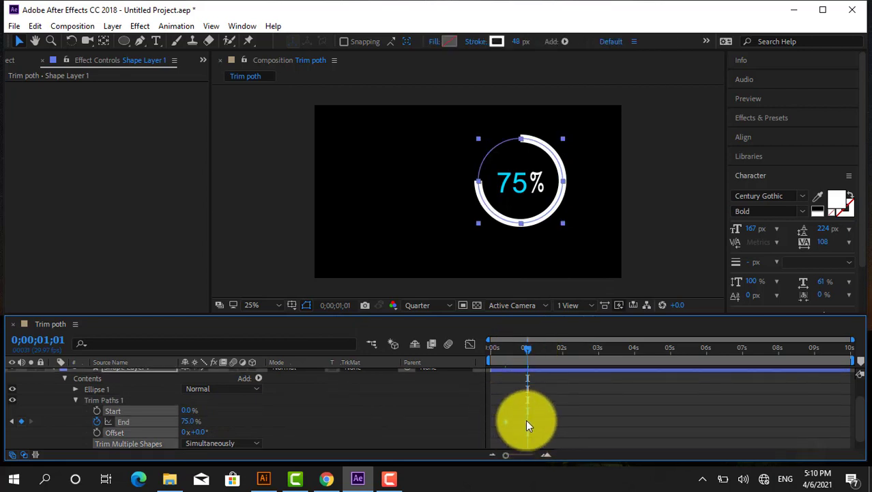
right_click(526, 421)
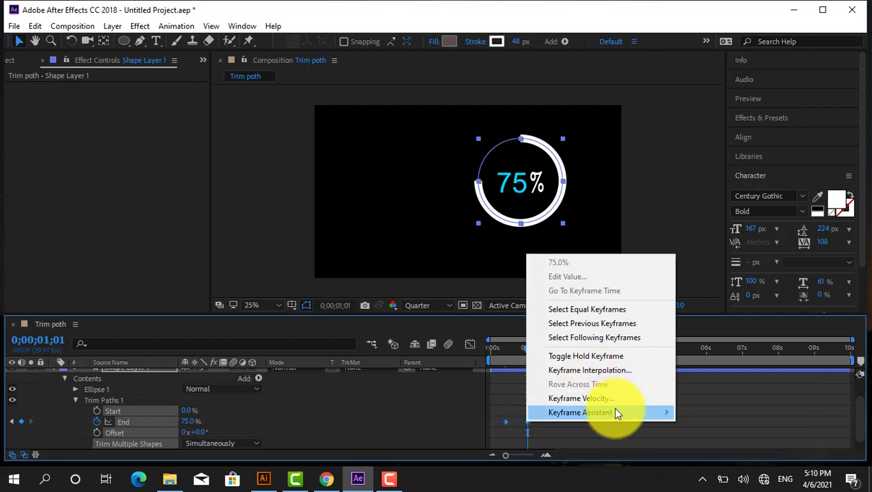
mouse_move(616, 412)
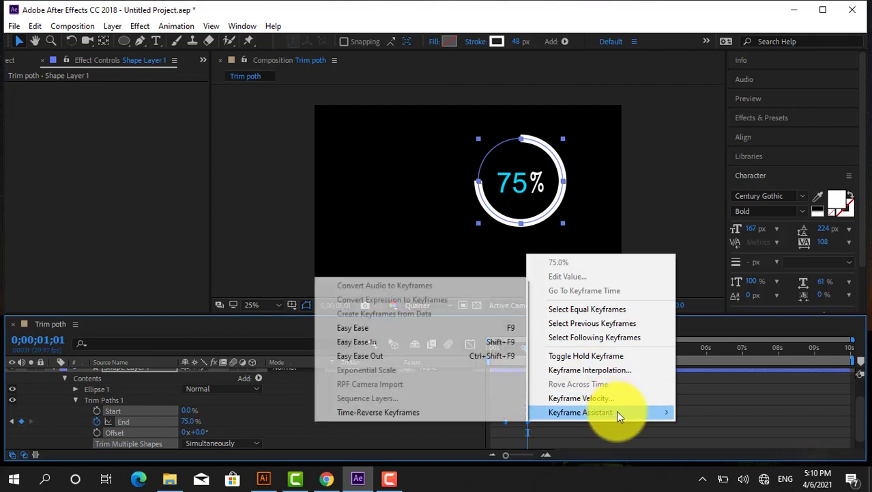
click(392, 328)
Preview the ring drawing on to 75% from the start, then expand the Ellipse 1 group
drag(527, 345, 461, 352)
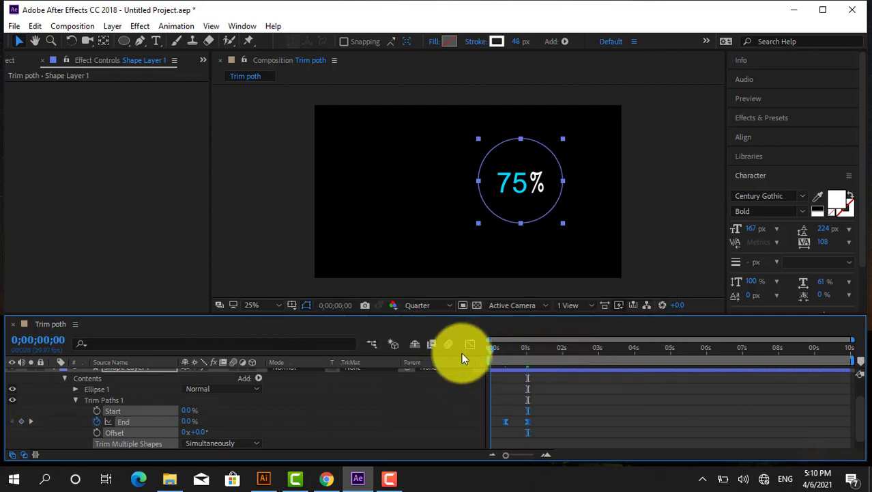
key(space)
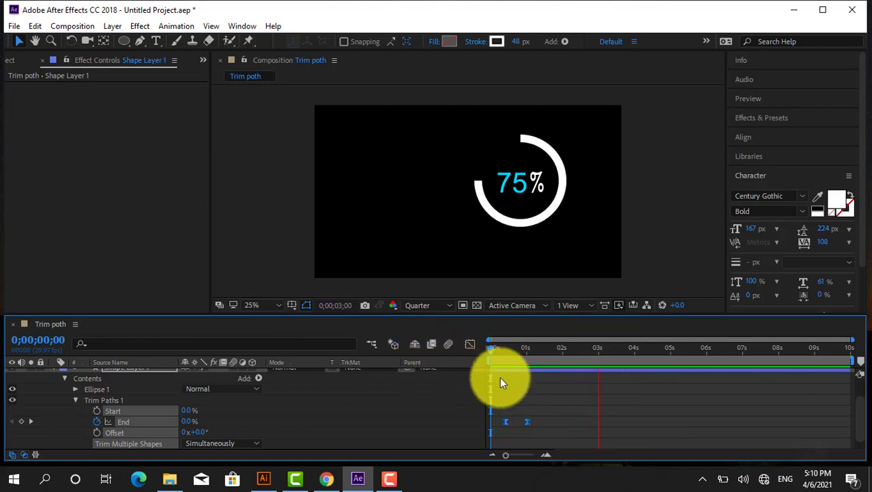
mouse_move(489, 348)
mouse_down()
mouse_move(528, 356)
mouse_move(215, 381)
mouse_up()
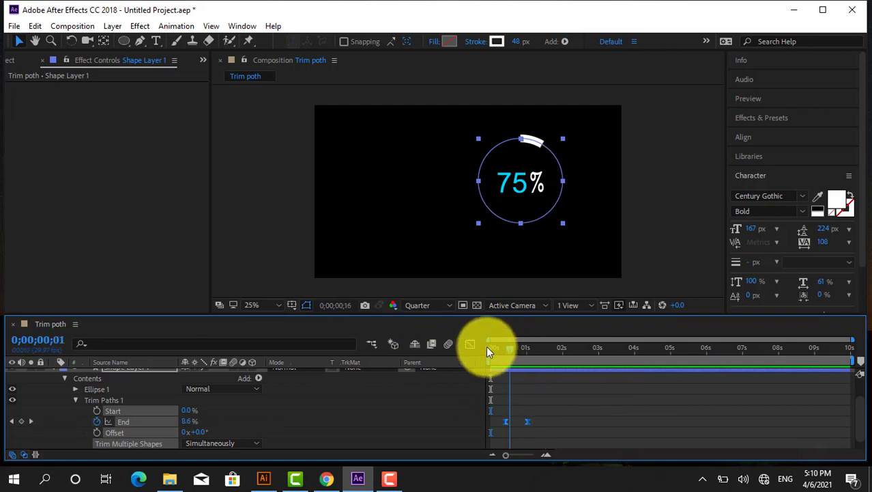
click(75, 389)
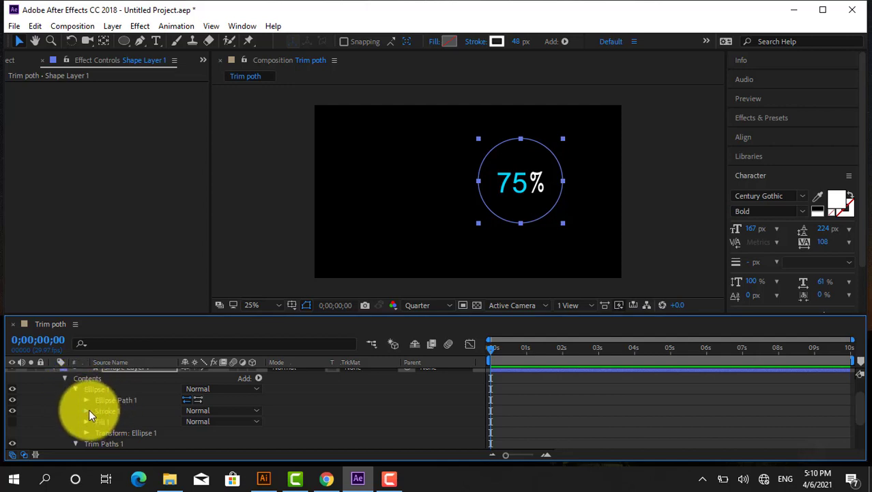
Expand the Stroke 1 properties inside the ring's Ellipse 1 group
click(88, 410)
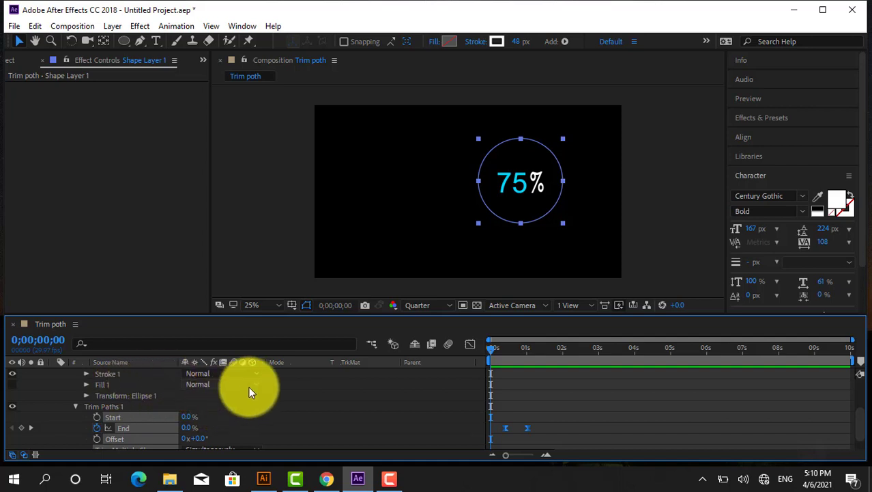
click(251, 386)
click(253, 385)
click(254, 386)
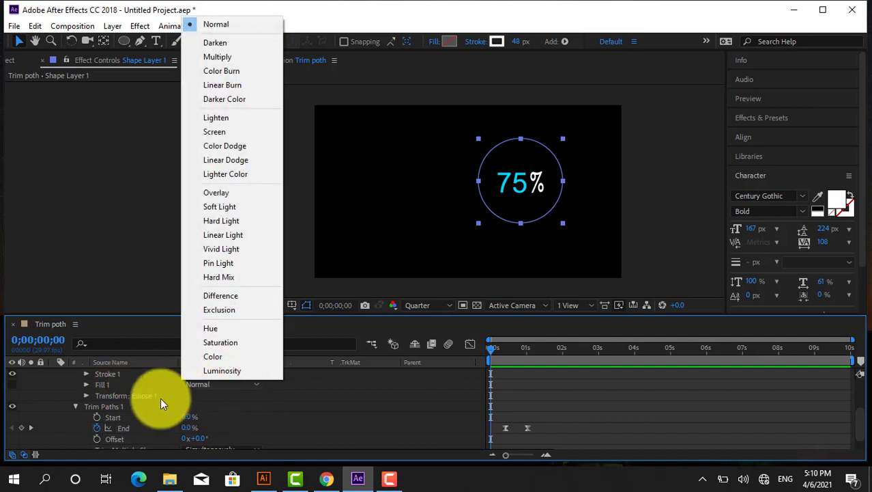
click(86, 384)
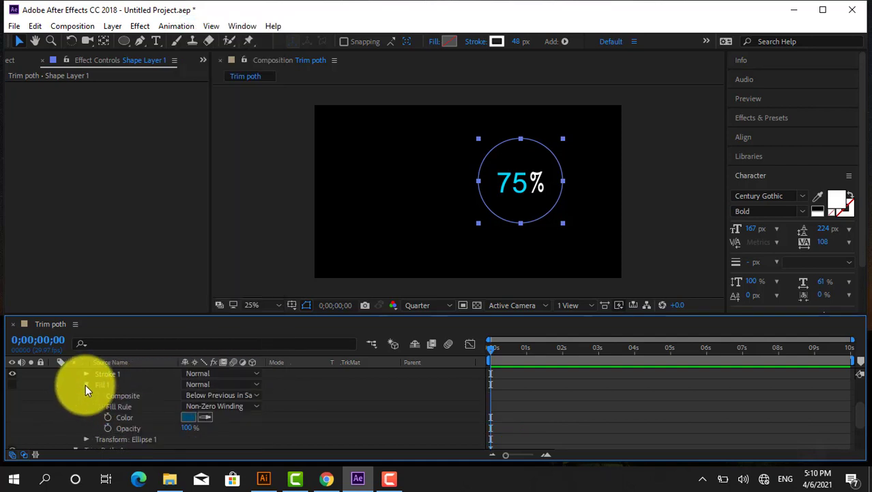
click(85, 385)
click(85, 374)
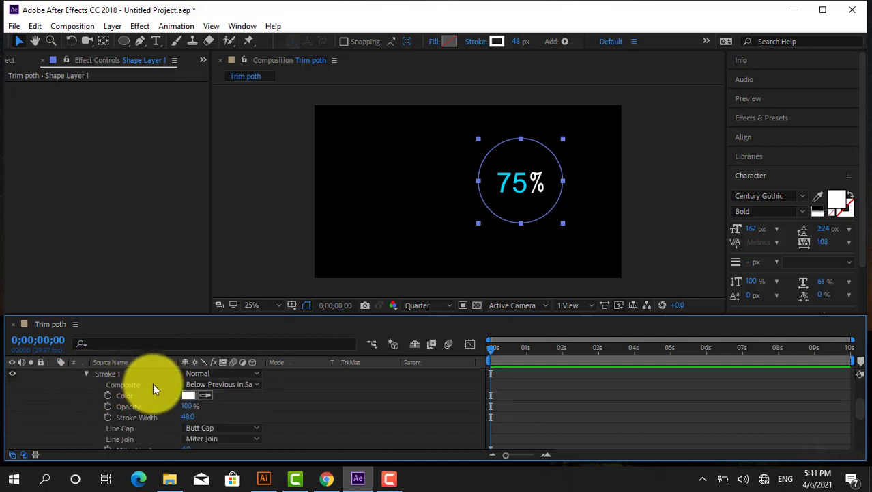
Set the stroke's Line Cap to Round Cap and Line Join to Round Join, previewing the result
click(253, 430)
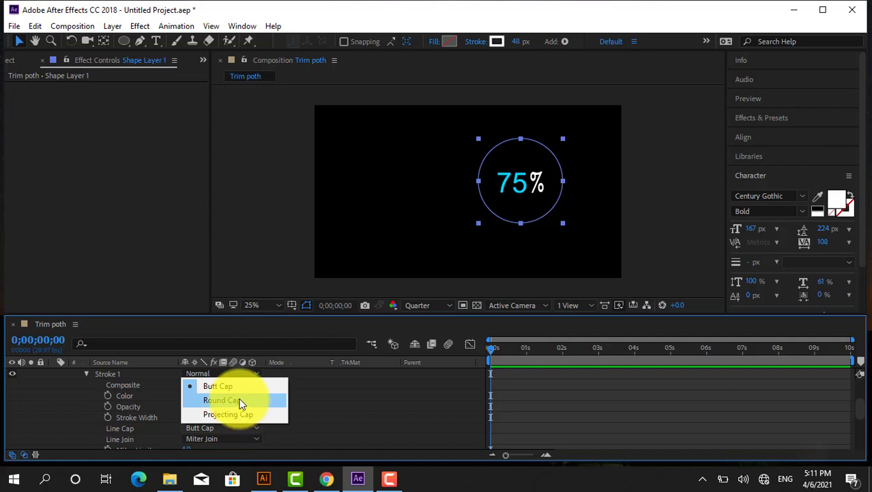
click(240, 401)
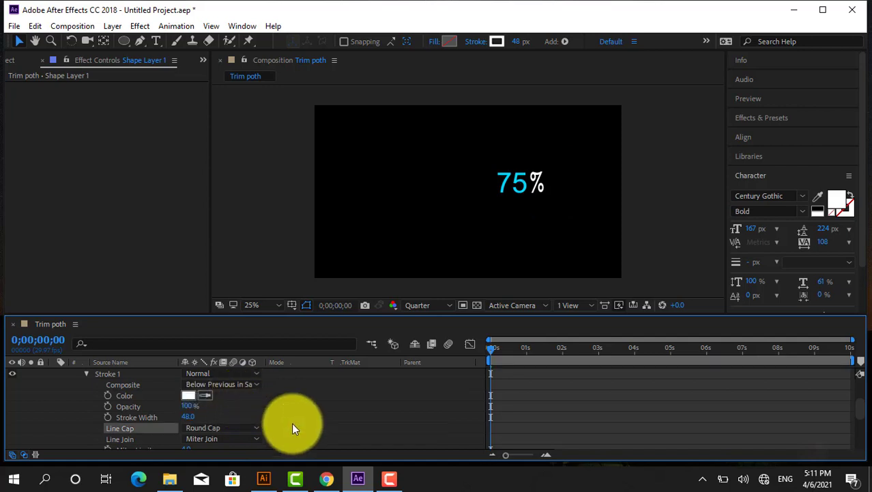
key(space)
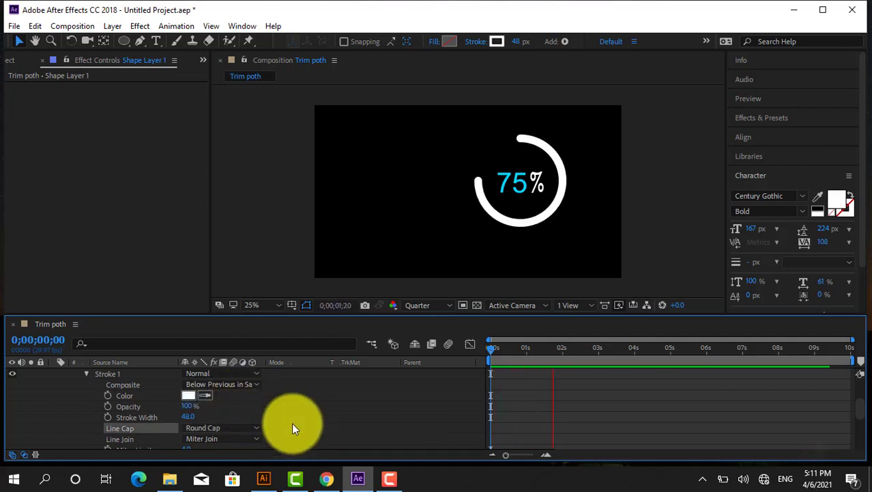
click(239, 439)
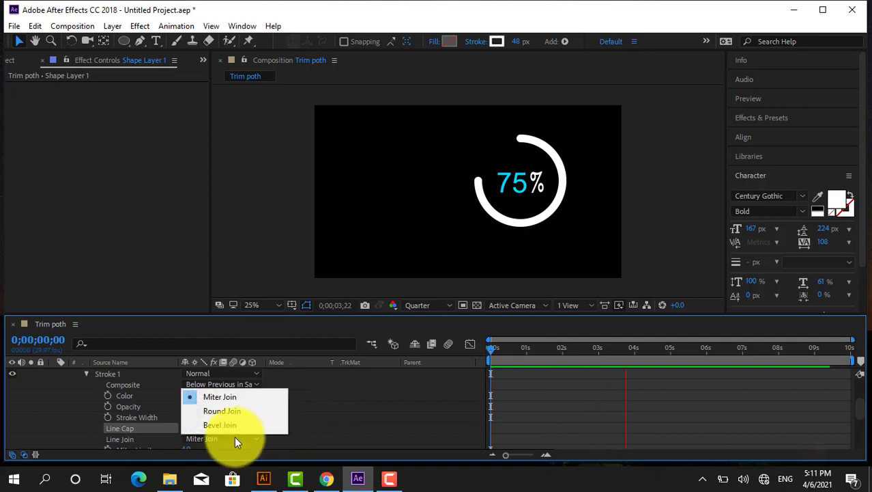
click(237, 410)
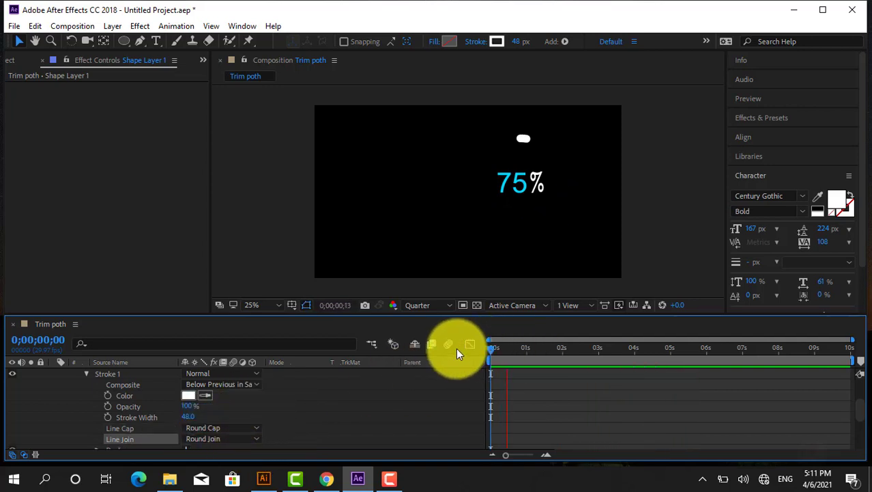
click(493, 351)
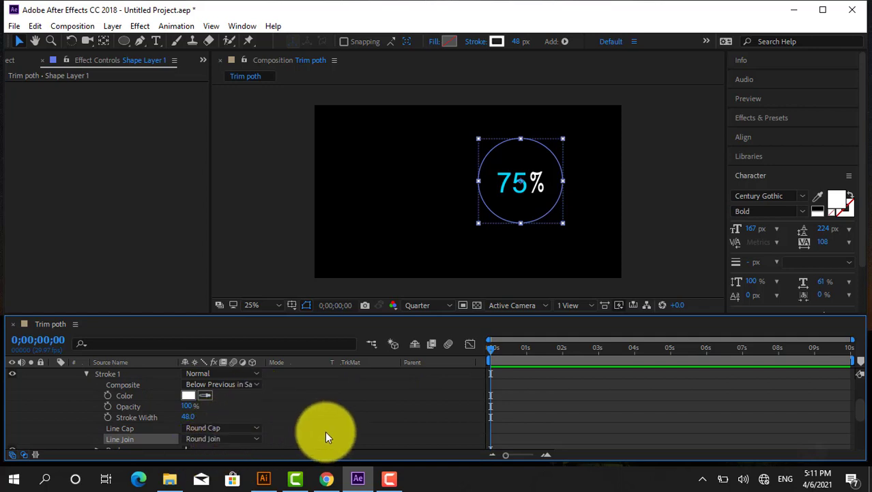
Collapse the ring layer's properties and duplicate Shape Layer 1 with Ctrl+D
click(85, 374)
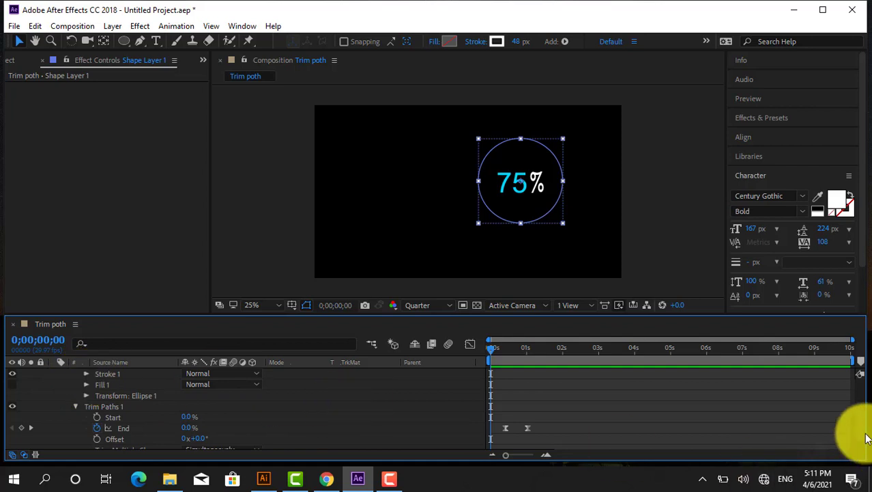
scroll(857, 399, up, 4)
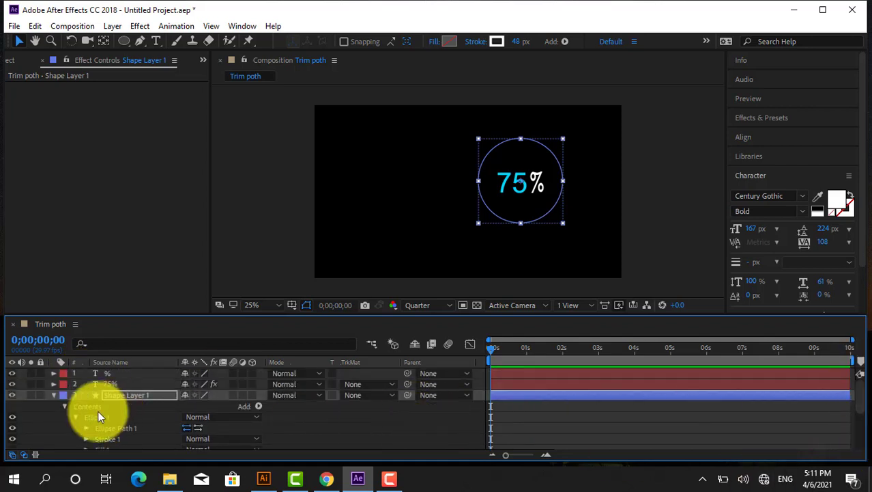
click(53, 396)
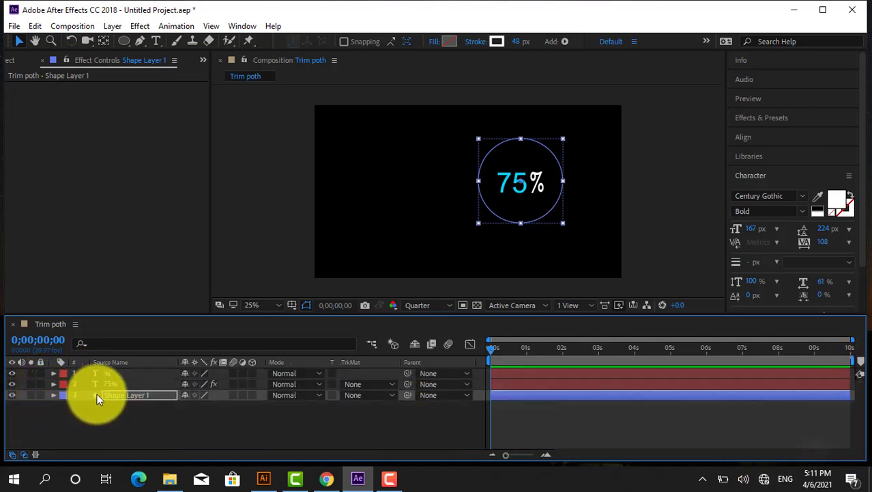
click(170, 441)
click(136, 399)
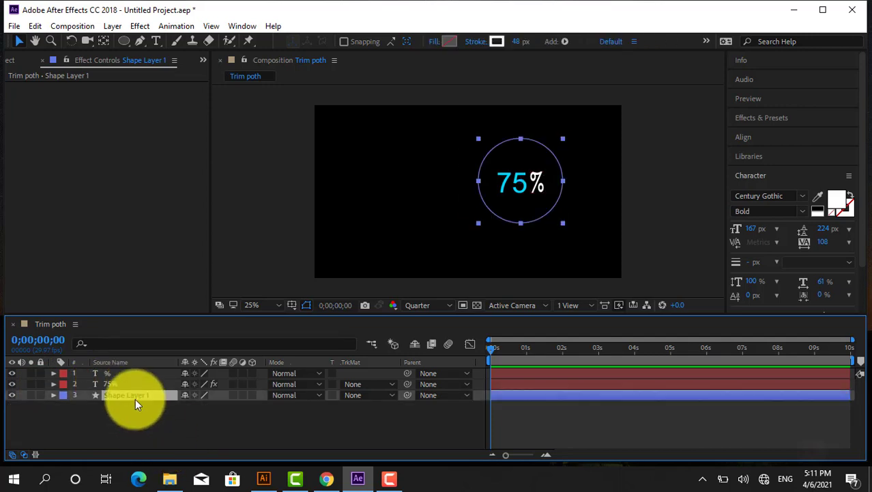
key(ctrl+d)
Move the Shape Layer 2 copy below Shape Layer 1 and expand its properties
click(138, 420)
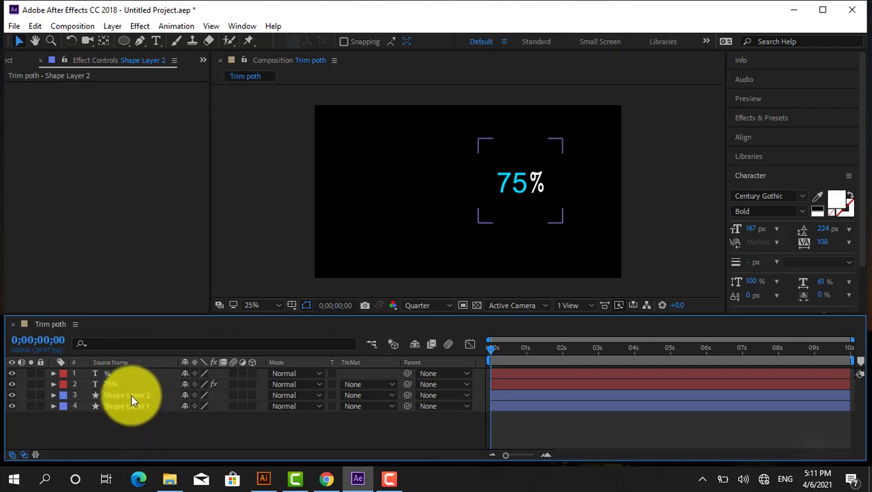
click(131, 393)
drag(131, 394, 131, 413)
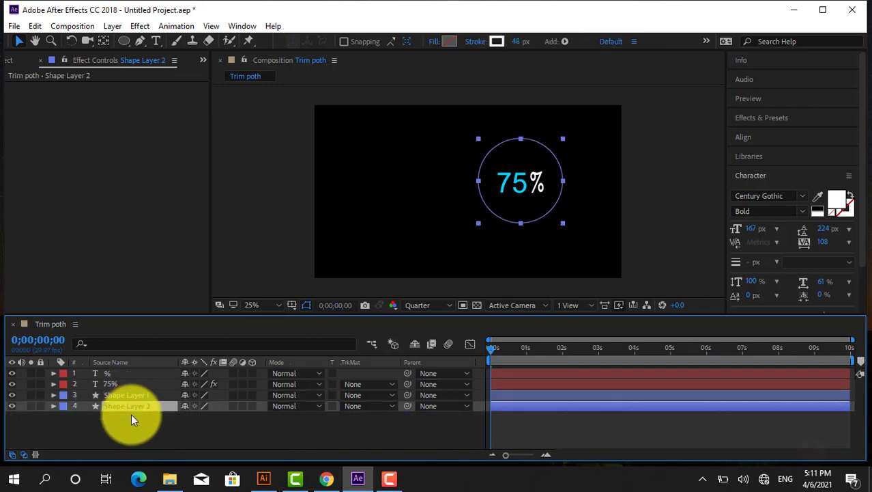
click(137, 409)
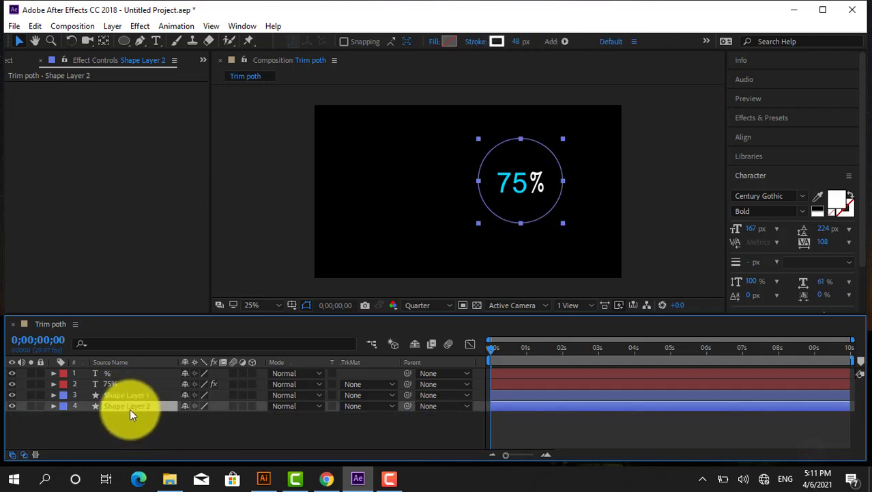
click(57, 404)
click(56, 405)
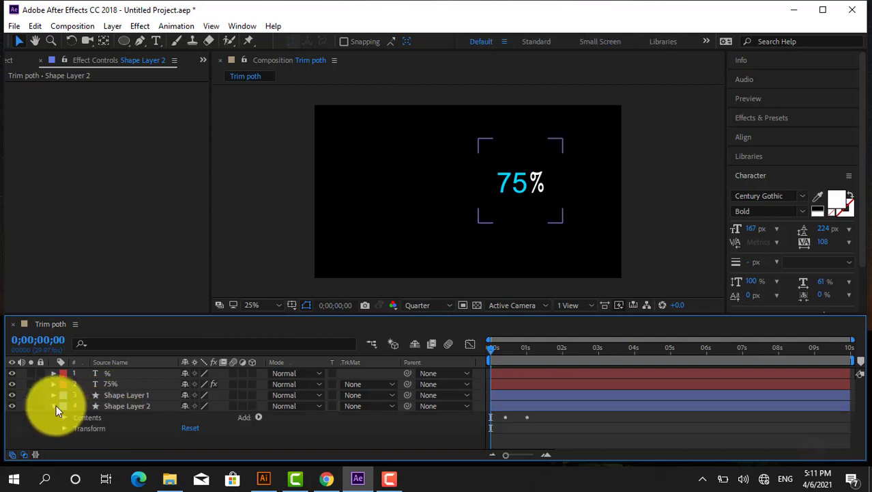
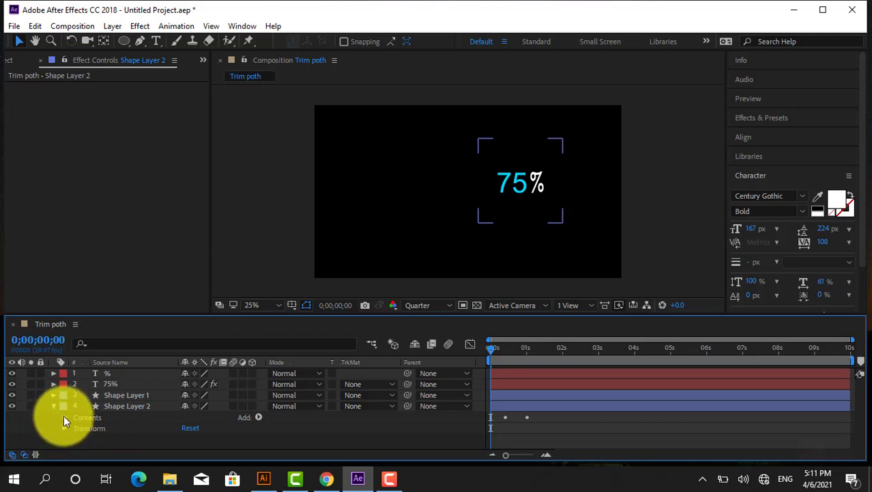
Delete Trim Paths 1 from Shape Layer 2 so its thick white ring is complete
click(64, 415)
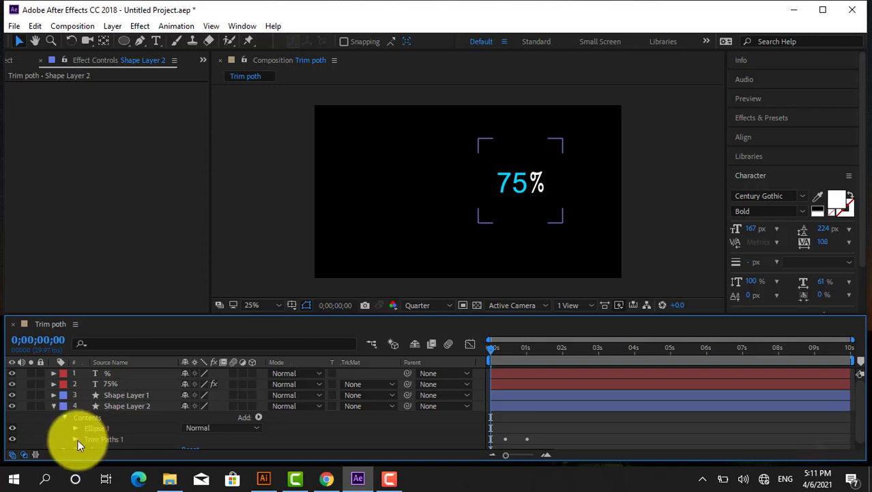
click(89, 439)
key(Delete)
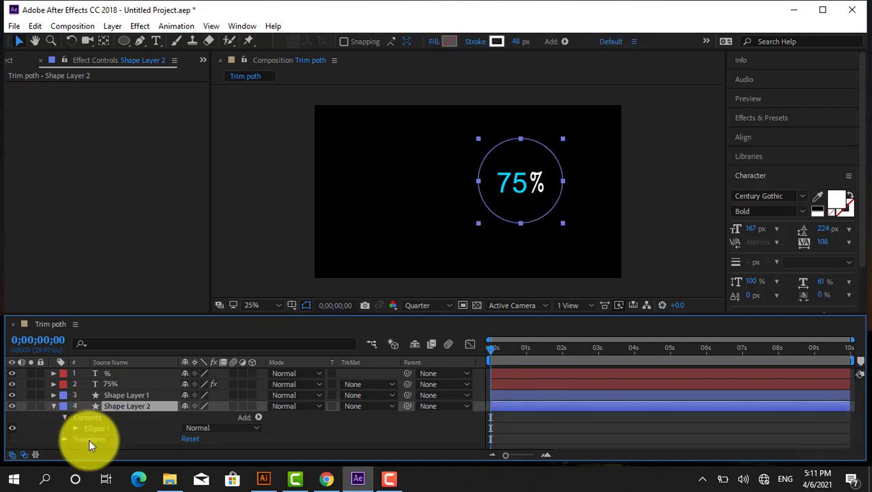
click(56, 407)
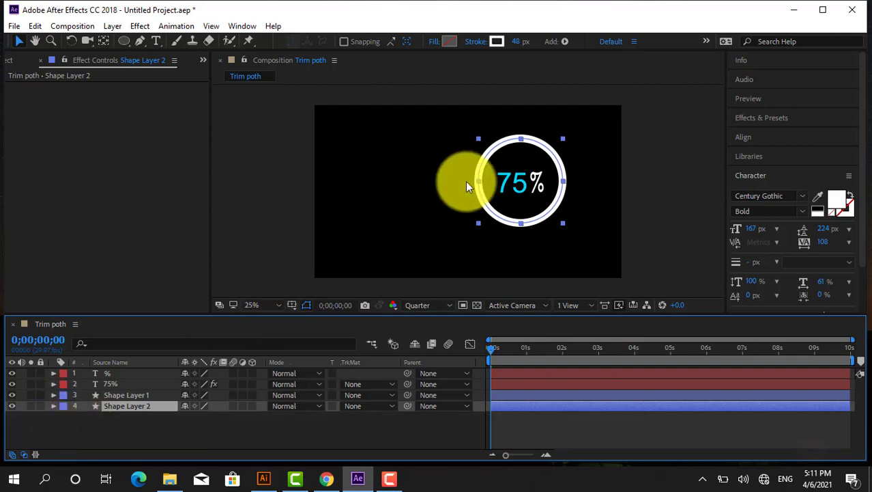
Set Shape Layer 2's stroke colour to pink F30A52
click(495, 41)
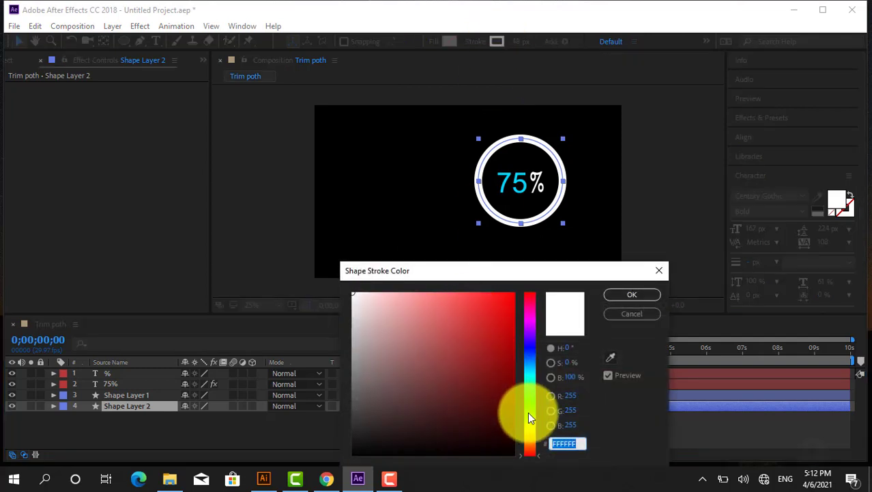
drag(528, 410, 530, 402)
drag(535, 347, 521, 302)
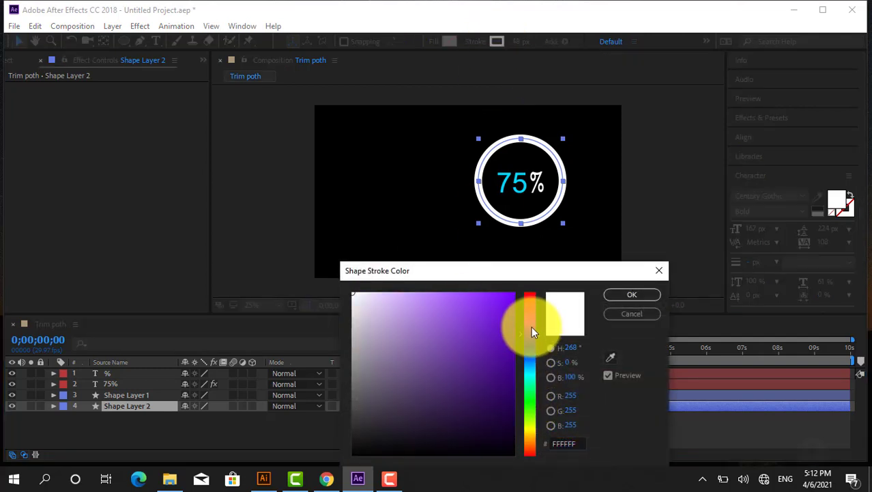
click(508, 300)
click(612, 297)
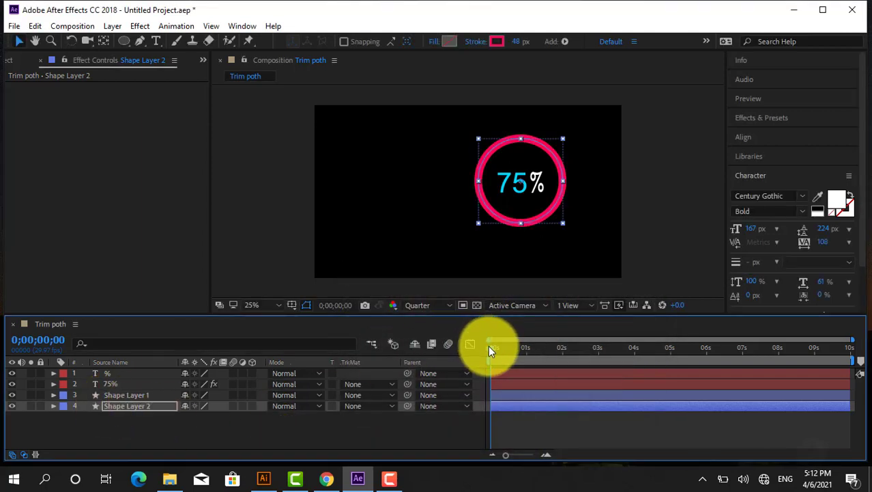
Preview the ring animation and stop it back at frame zero
key(space)
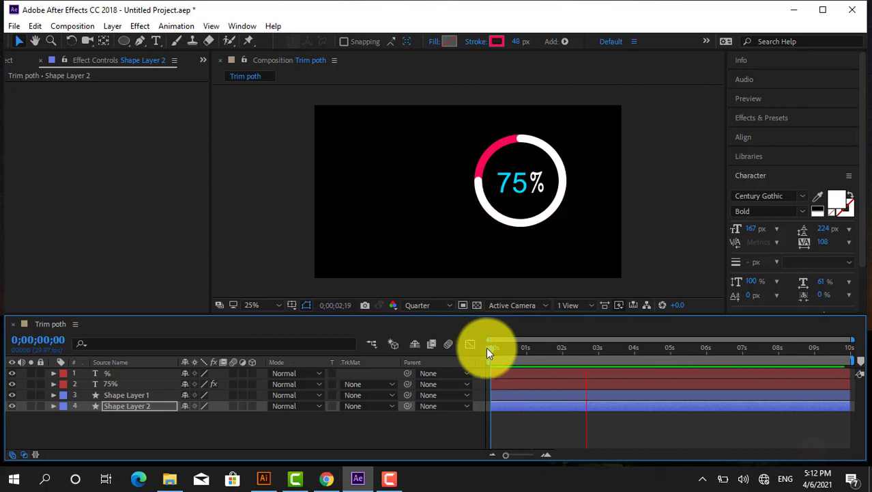
key(space)
key(space)
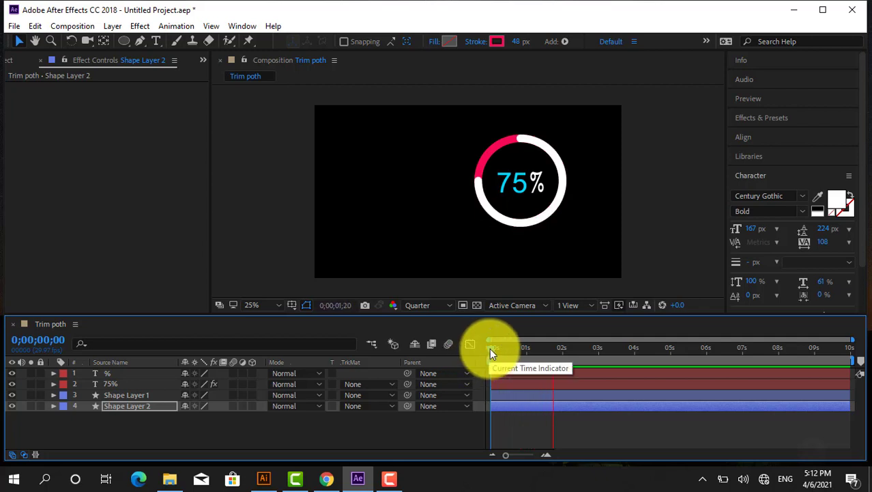
key(space)
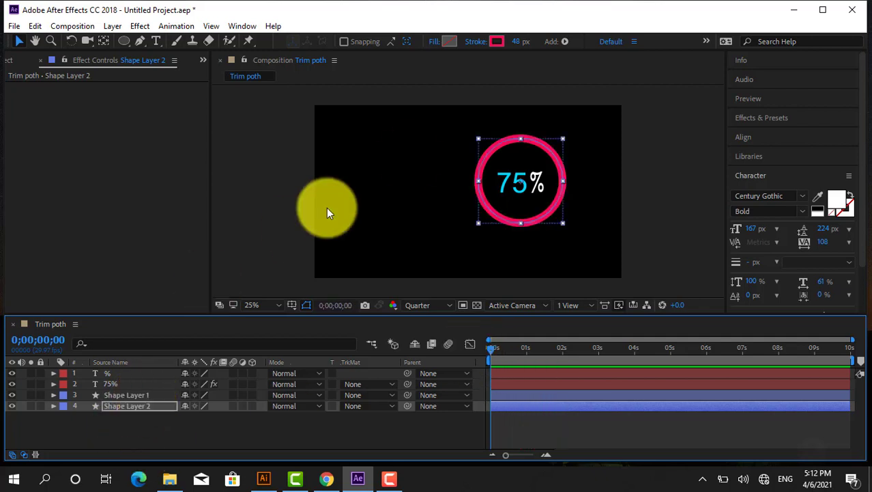
Change Shape Layer 2's stroke from pink to bright green 41F30A and check the preview
click(496, 42)
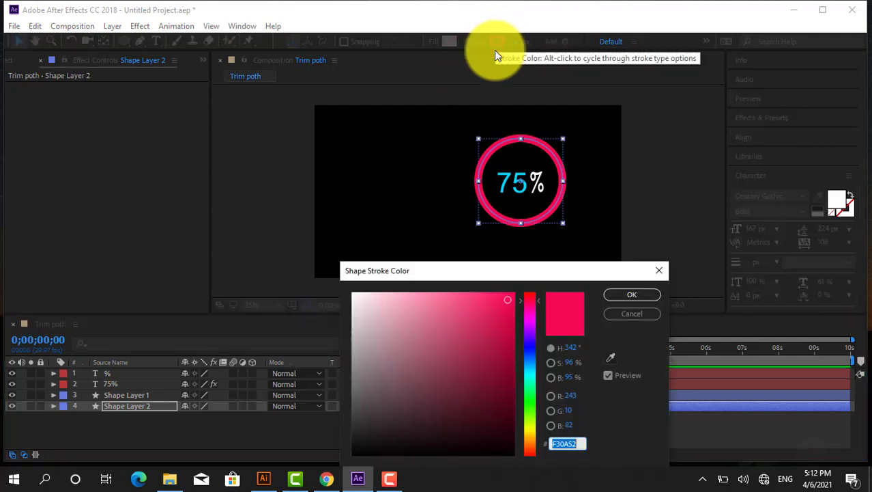
click(530, 345)
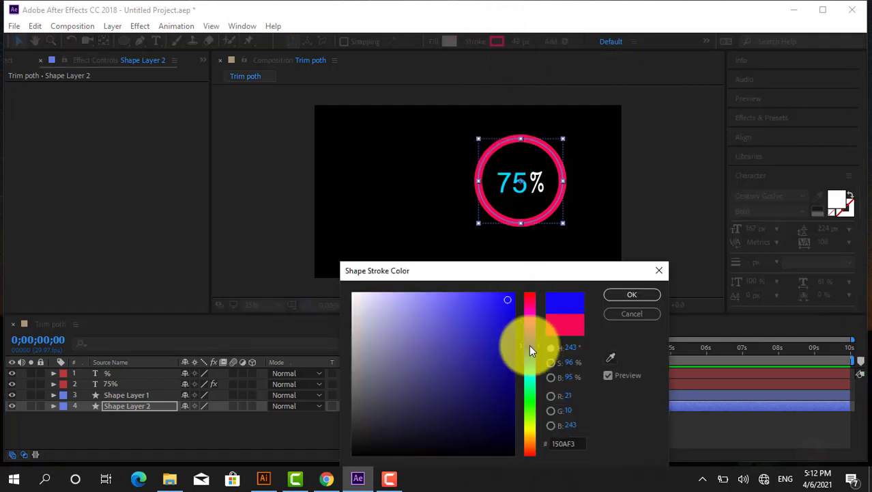
click(531, 404)
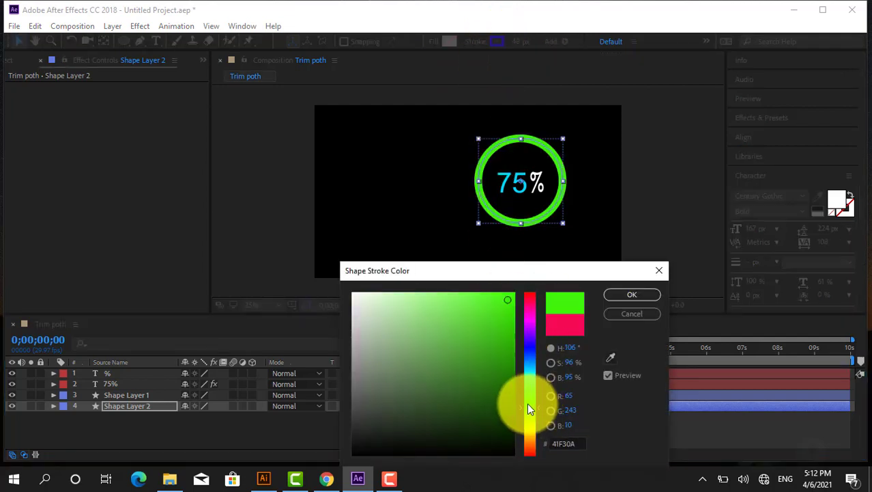
click(630, 295)
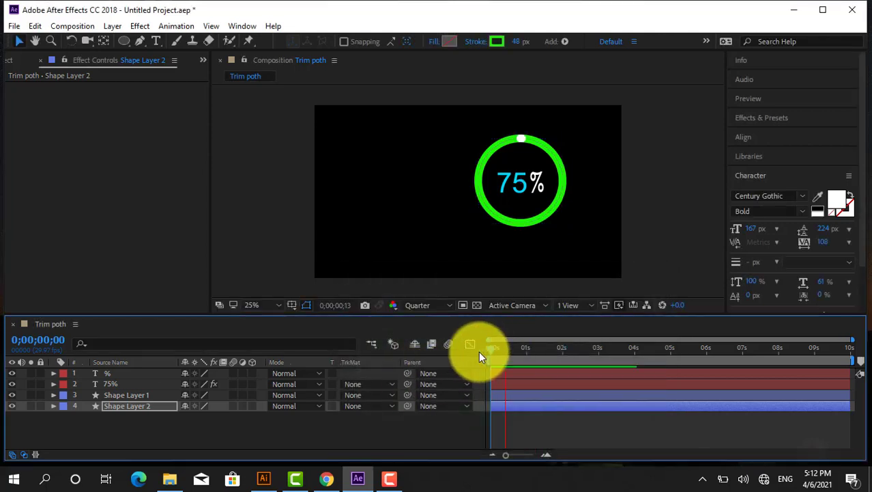
click(489, 348)
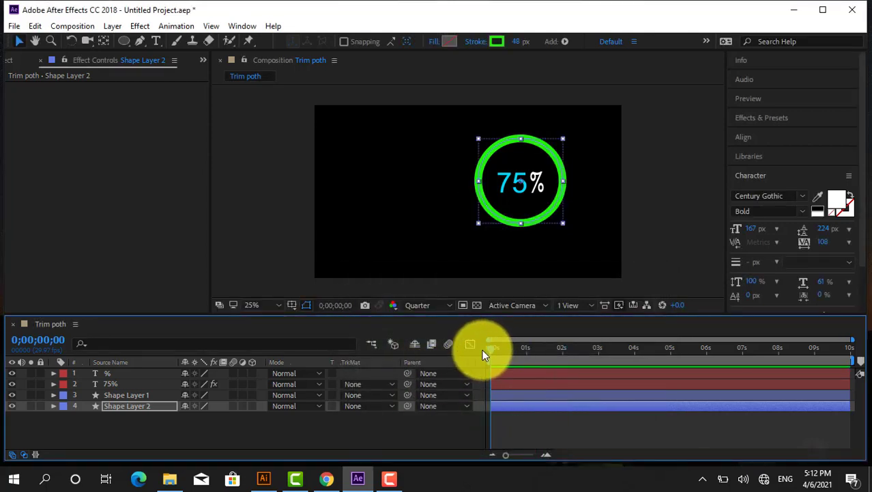
Recolour Shape Layer 1's stroke dark navy 230094 and preview it sweeping over the green ring
click(110, 394)
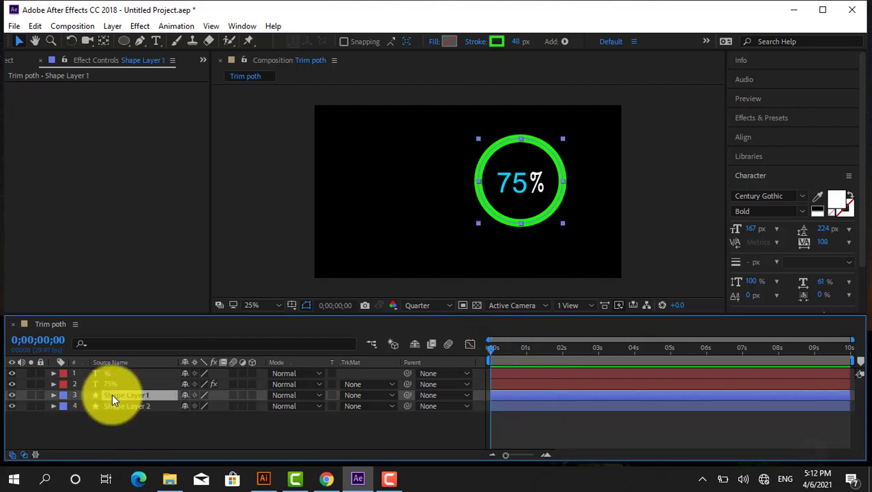
click(494, 41)
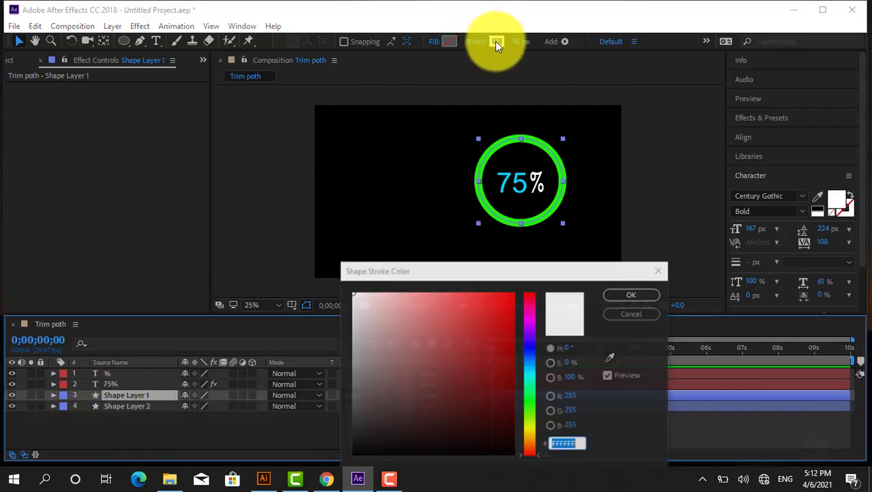
click(513, 351)
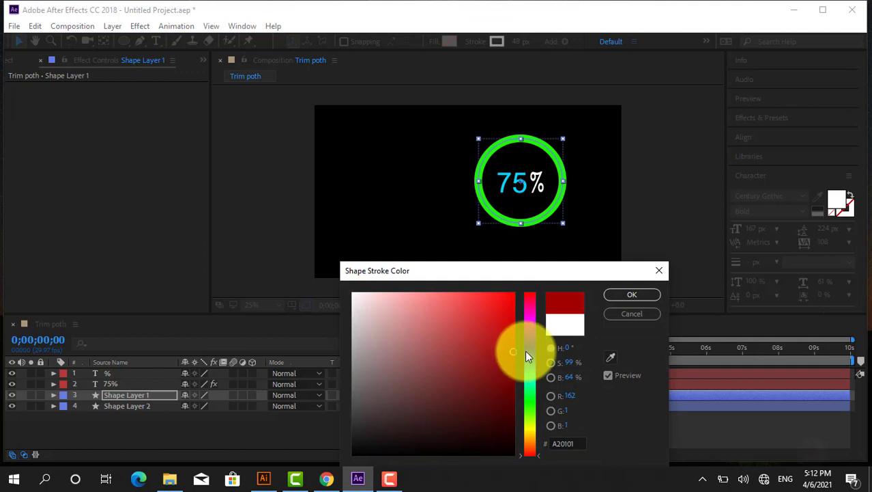
click(531, 340)
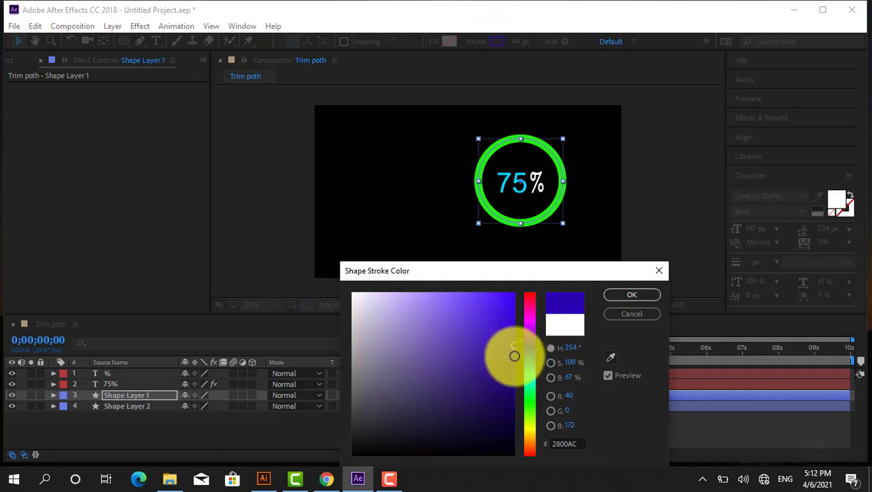
click(514, 361)
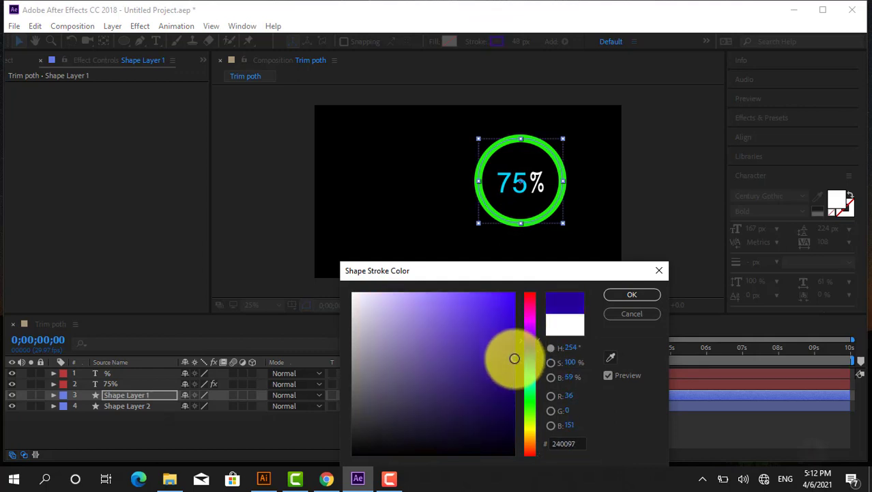
click(627, 299)
key(space)
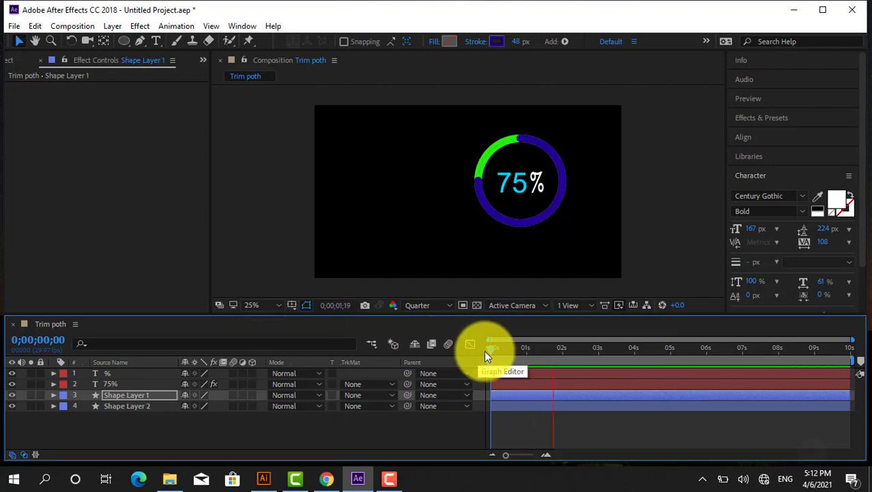
key(space)
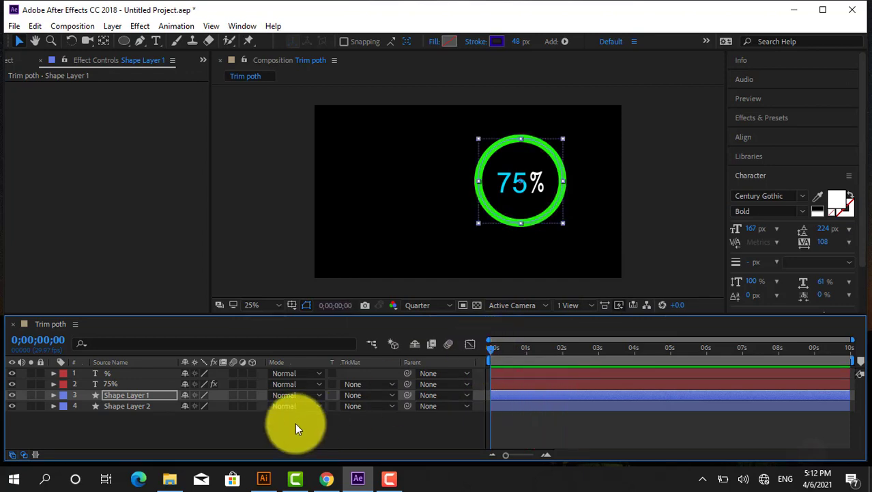
Add a full-frame 1920×1080 light lavender solid, Pale Purple Solid 1
right_click(86, 442)
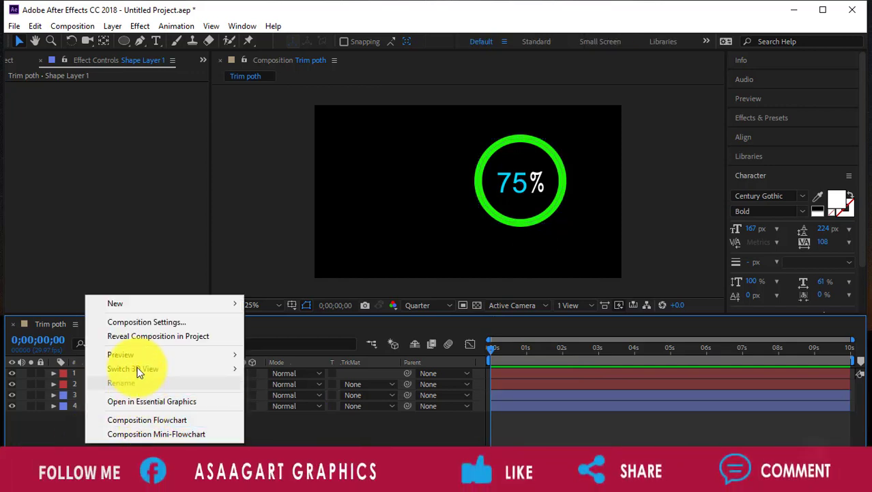
mouse_move(125, 304)
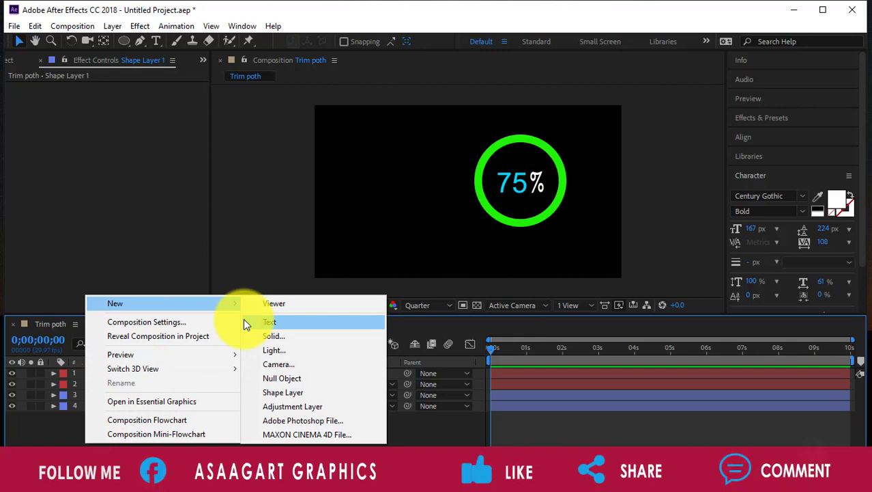
click(285, 335)
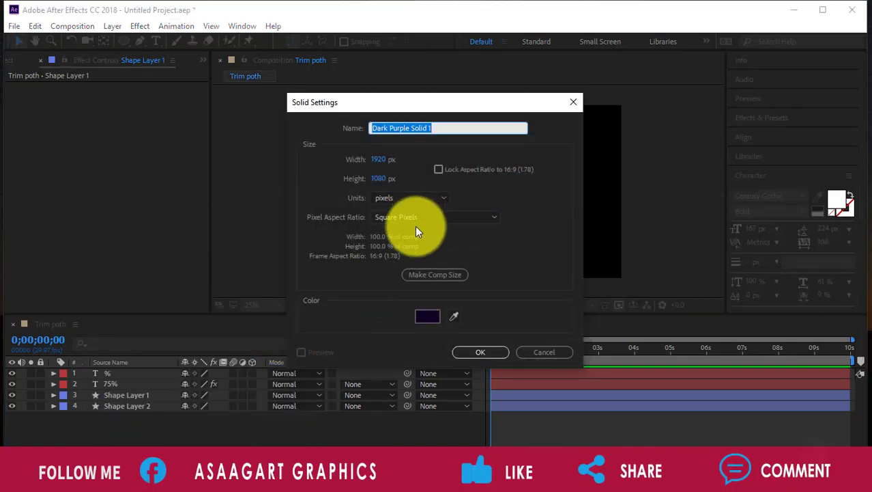
click(419, 318)
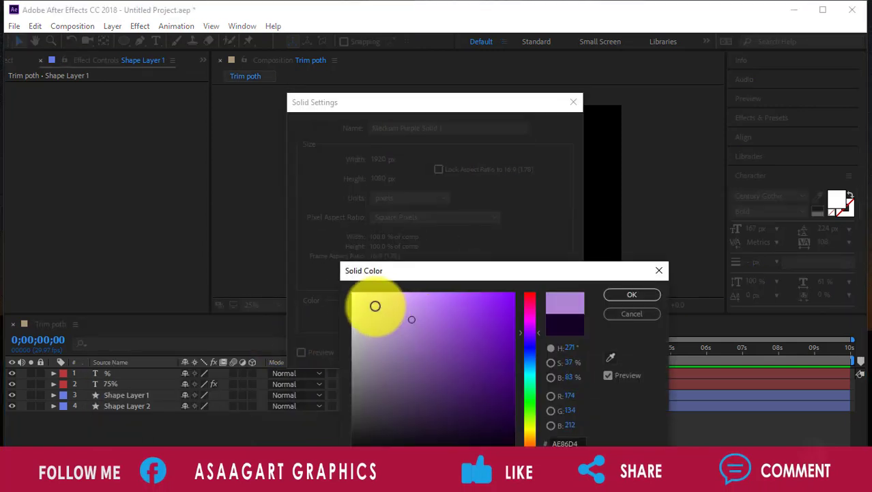
drag(374, 303, 373, 331)
click(619, 295)
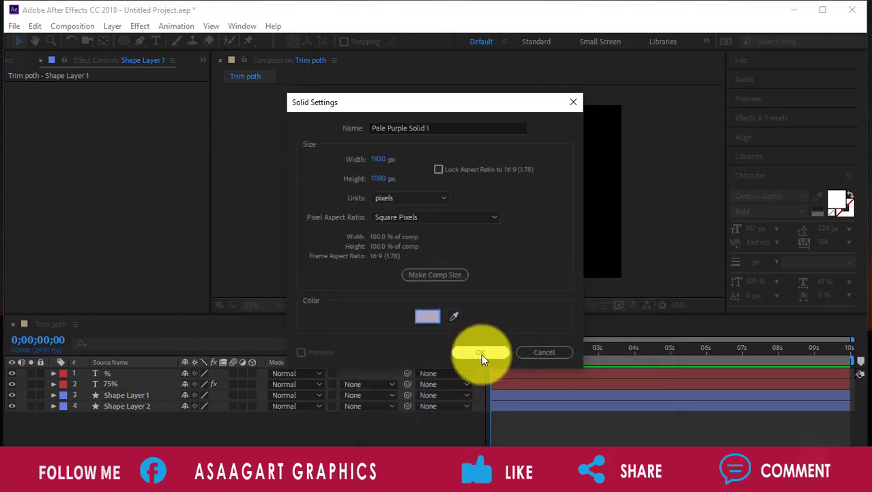
click(481, 354)
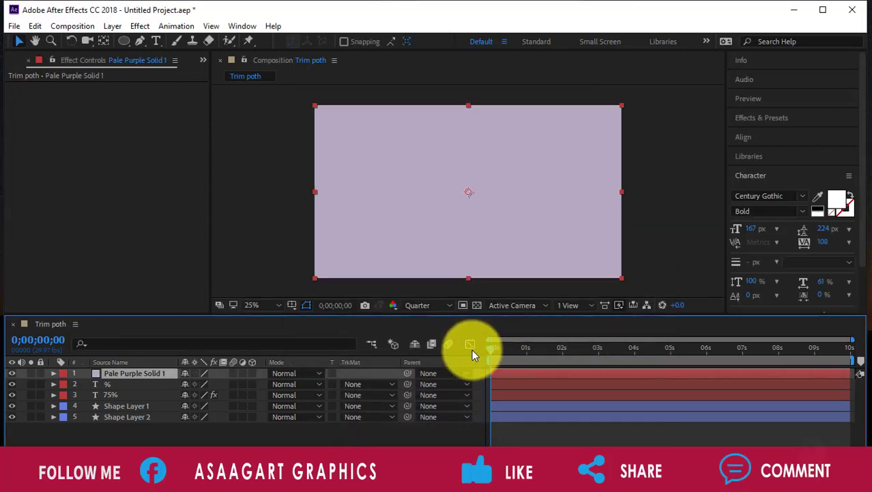
Move Pale Purple Solid 1 to the bottom of the stack and make Shape Layer 2's stroke red F30A0A
drag(148, 381, 143, 425)
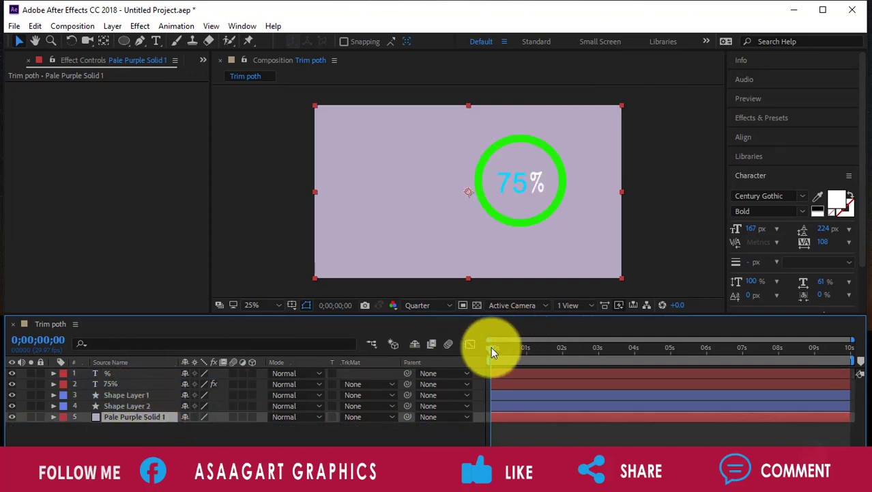
mouse_move(491, 345)
mouse_down()
mouse_move(540, 350)
mouse_move(459, 348)
mouse_up()
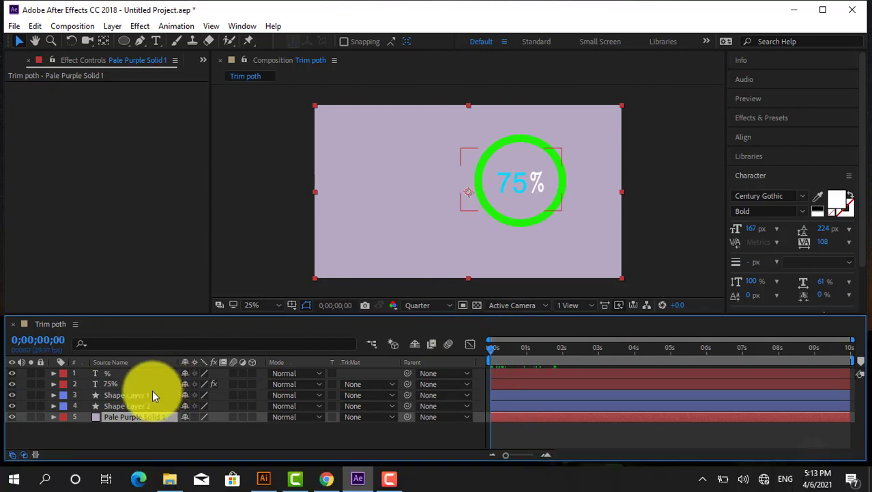
click(129, 407)
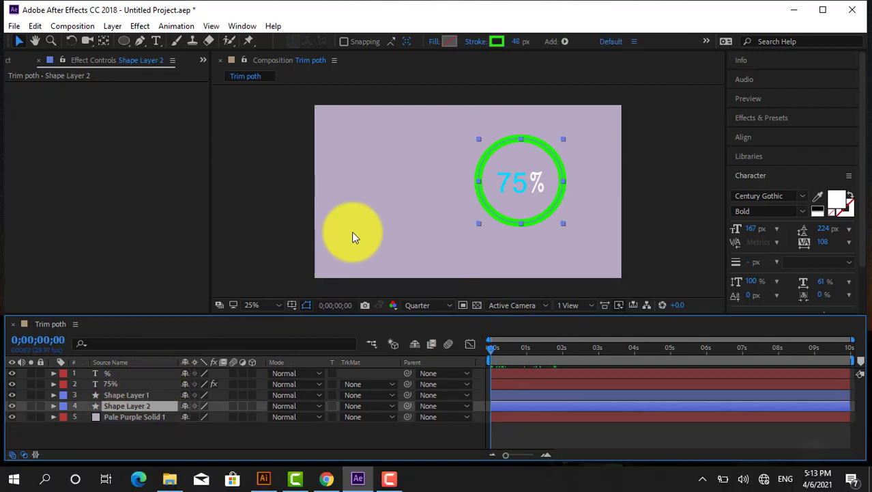
click(497, 42)
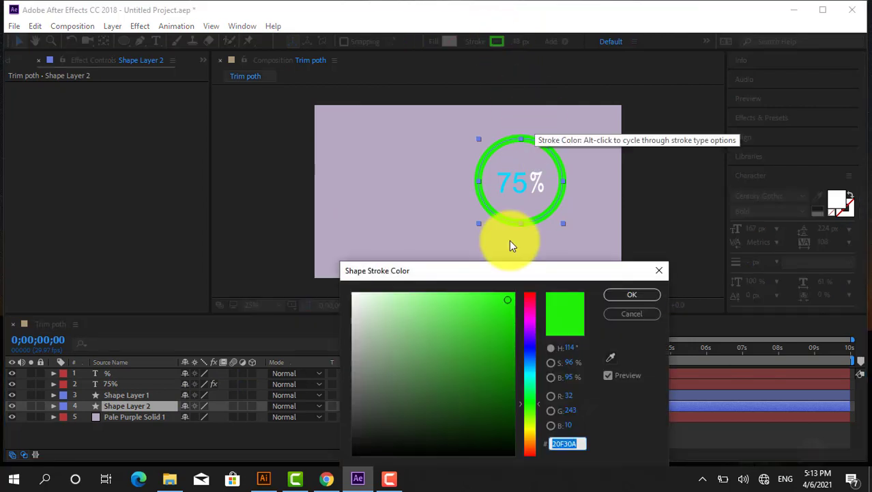
drag(528, 367, 526, 289)
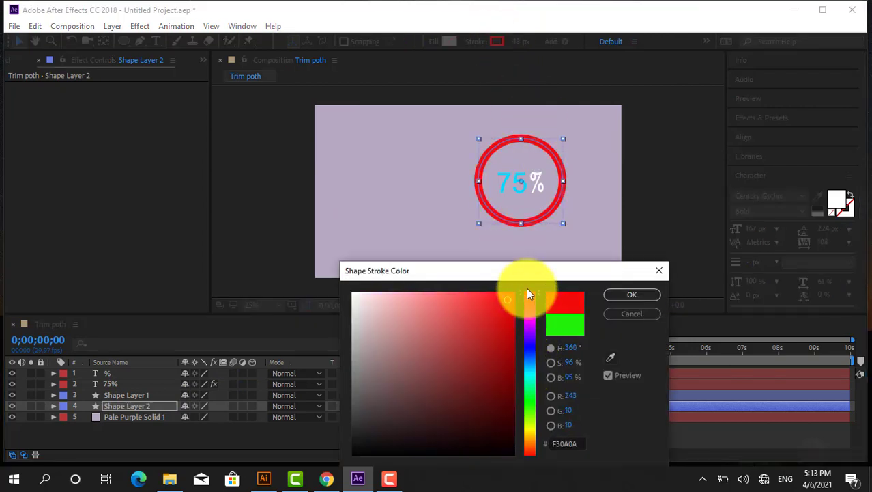
click(643, 299)
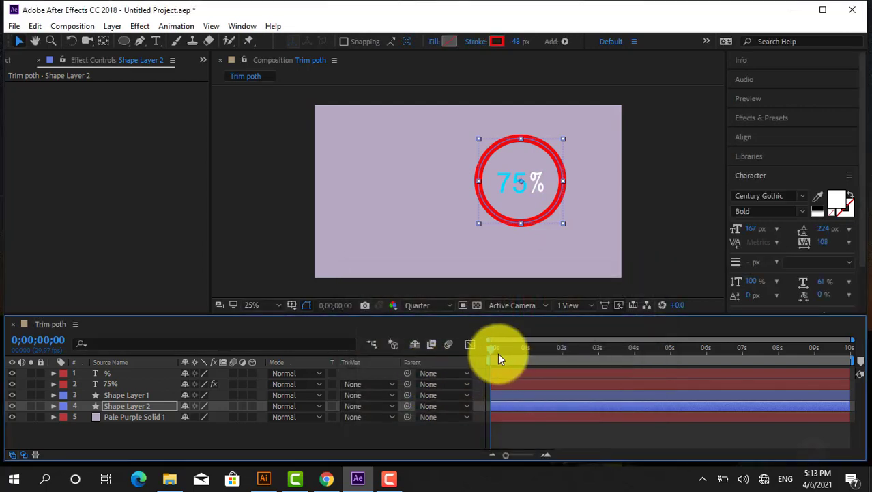
Preview the navy ring sweeping over the red track, stopping around 0;00;01;29
key(space)
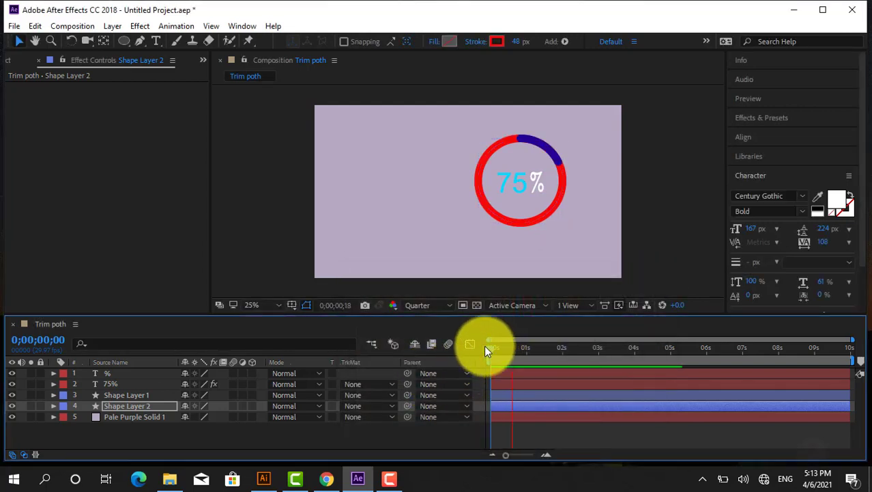
key(space)
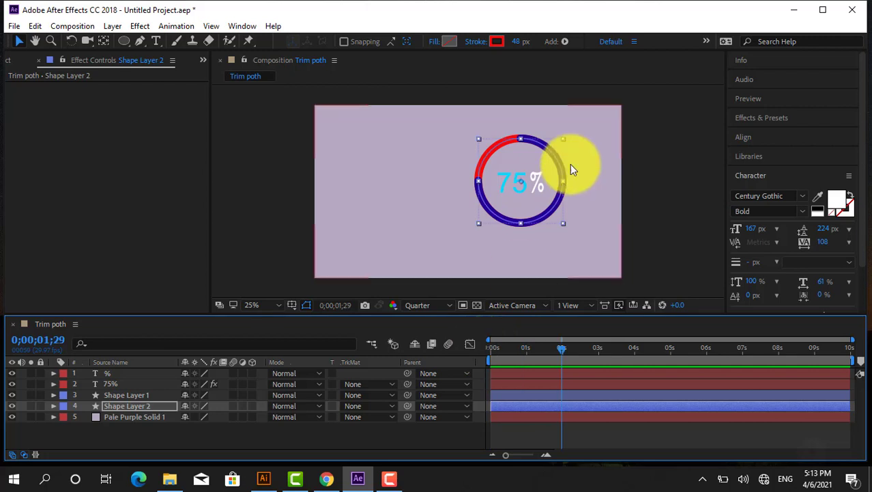
click(507, 180)
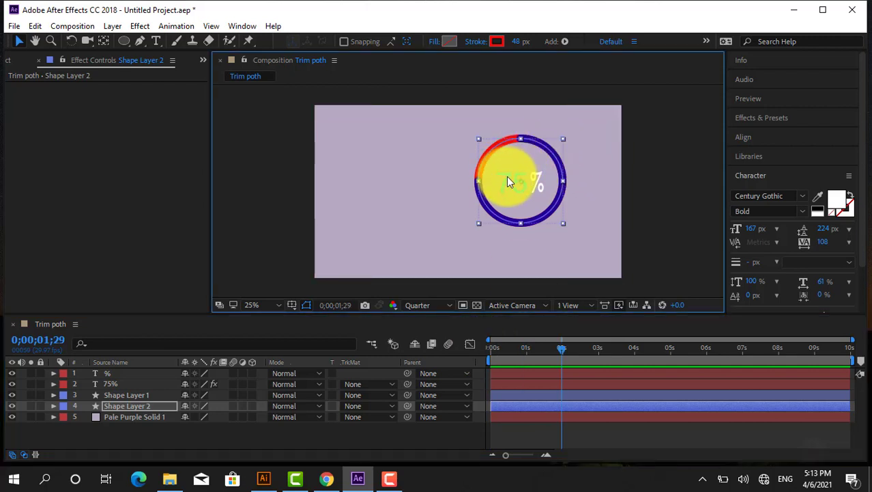
Set the 75% layer's Numbers Fill Color to dark navy blue
click(123, 383)
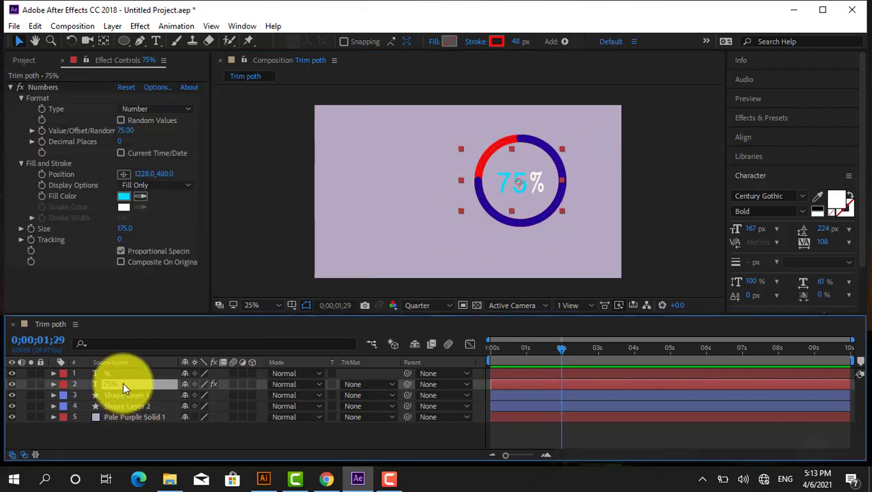
click(124, 196)
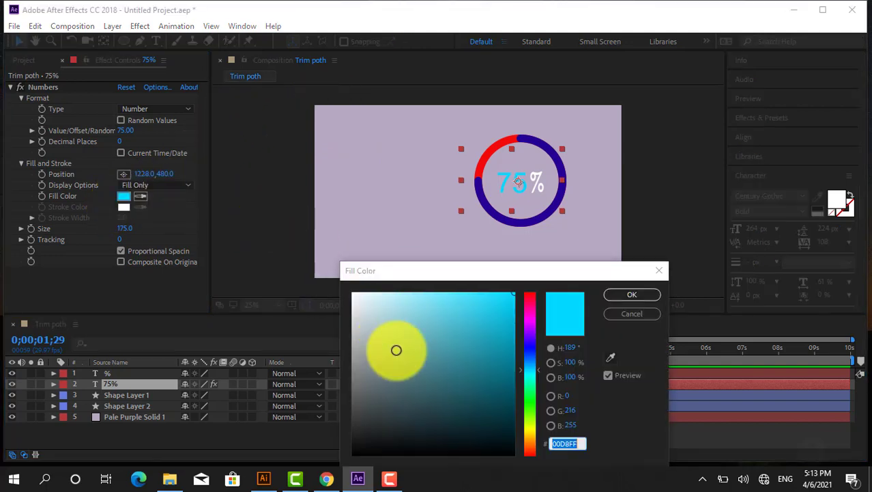
click(533, 349)
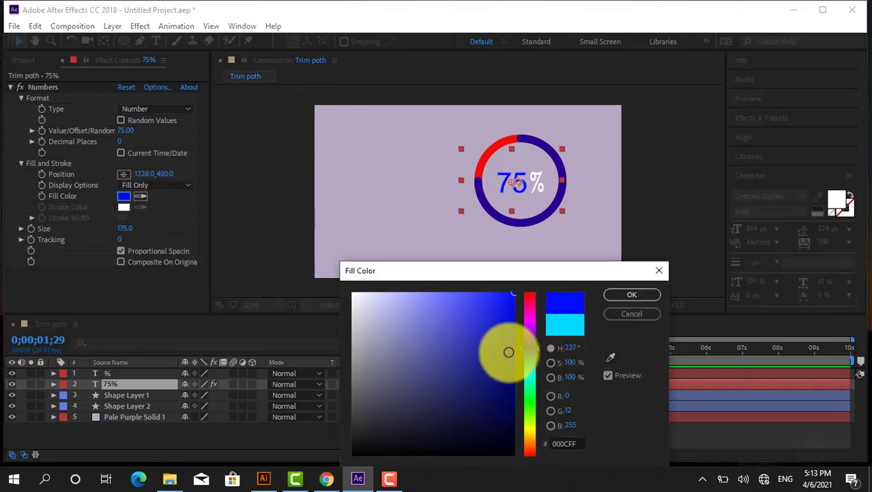
drag(509, 352, 514, 414)
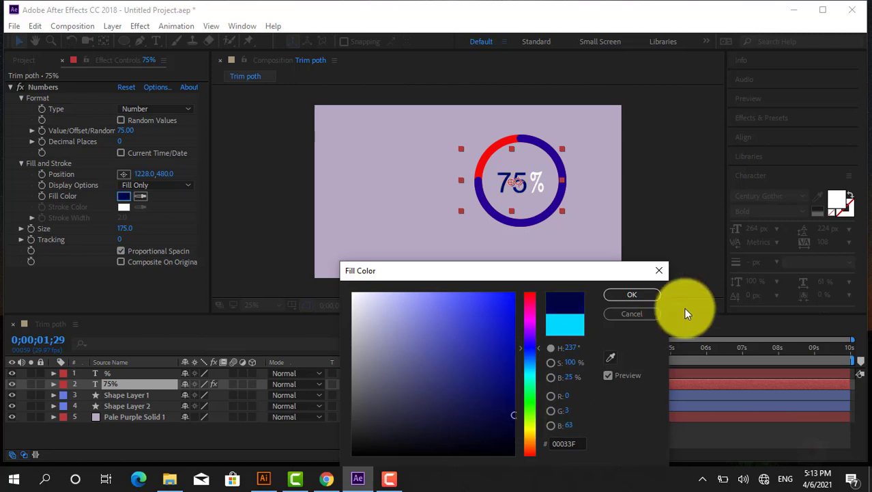
click(636, 293)
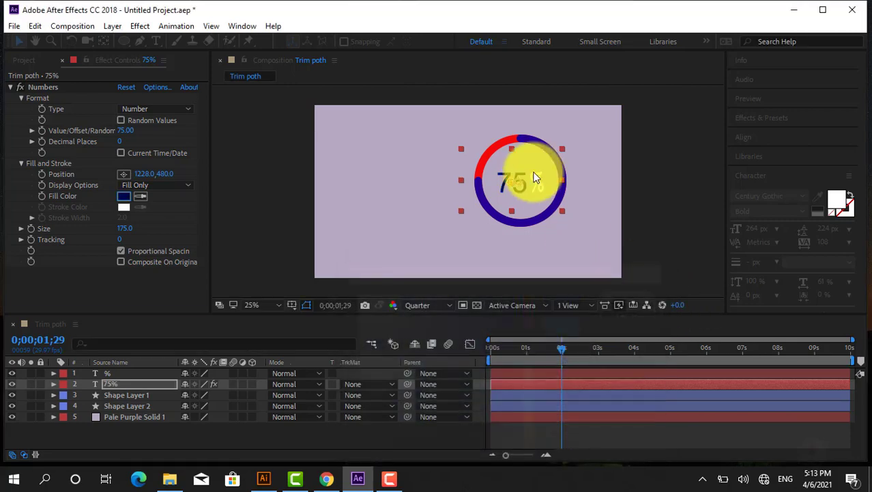
Choose a blue text colour for the % layer in the Character panel
click(133, 373)
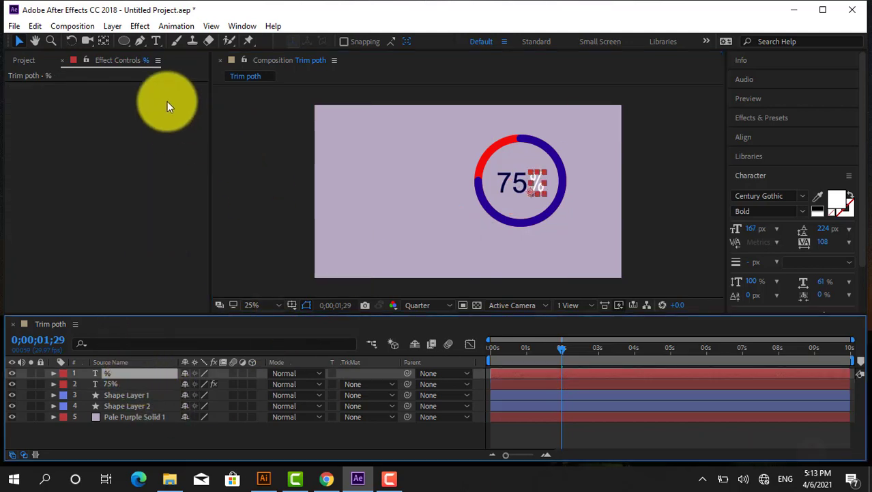
click(838, 199)
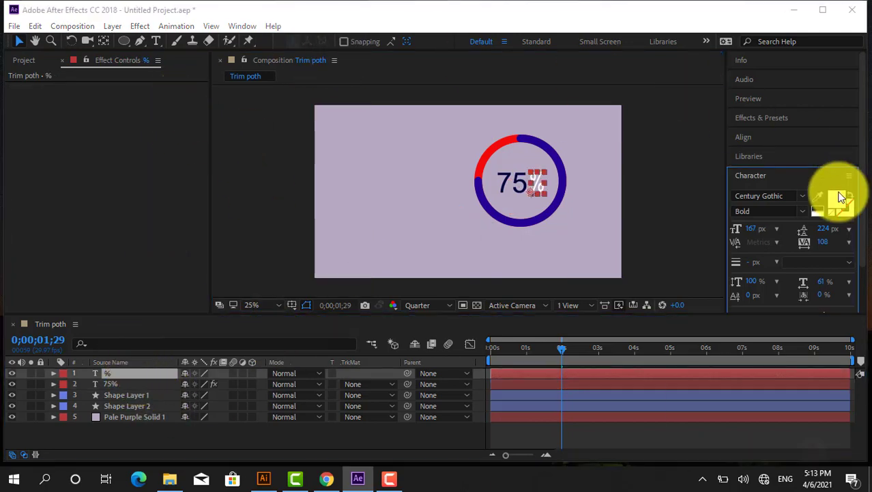
drag(534, 349, 535, 292)
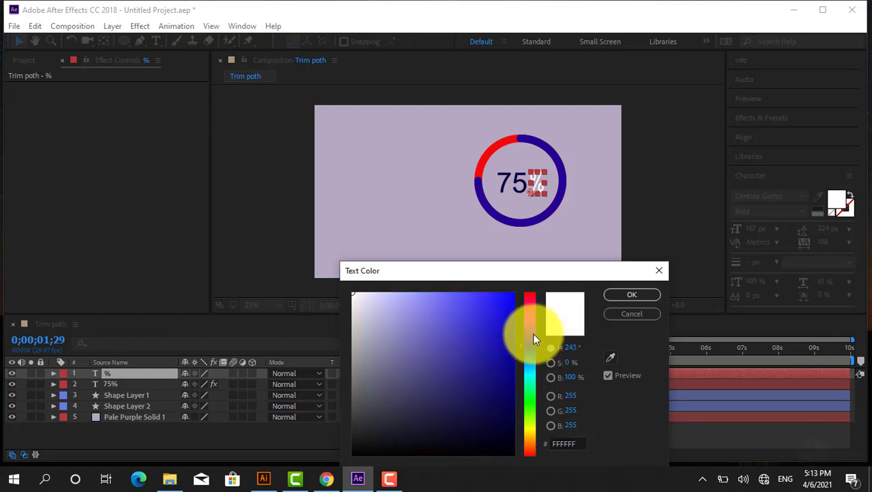
drag(510, 320, 514, 380)
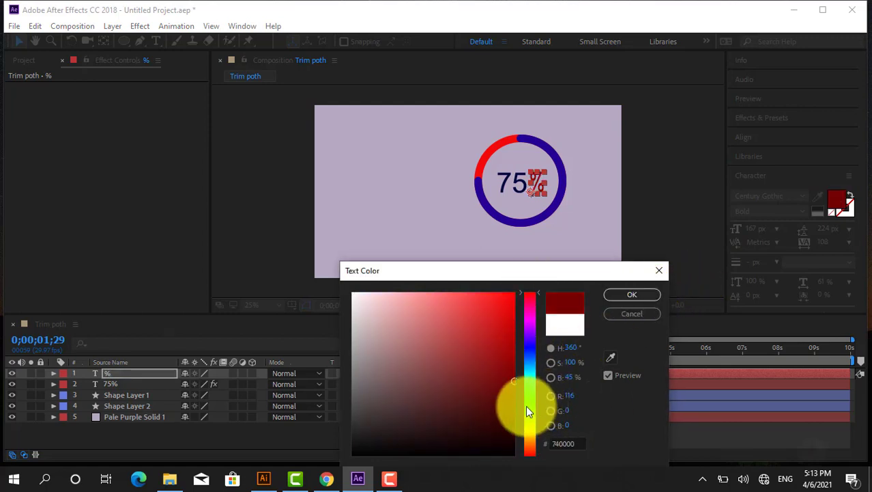
click(527, 404)
mouse_move(509, 403)
mouse_down()
mouse_move(512, 439)
mouse_move(515, 349)
mouse_up()
click(530, 425)
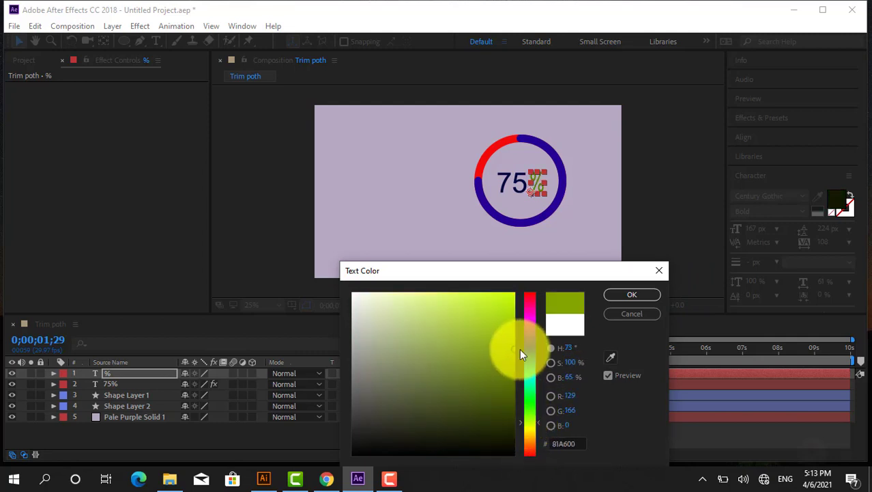
click(530, 349)
Apply the blue % colour and replay the ring animation preview from the start several times
click(629, 295)
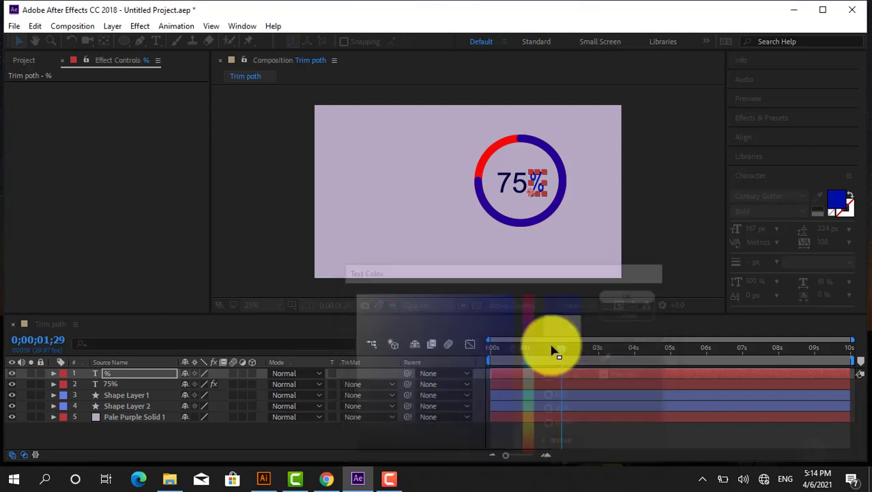
key(Home)
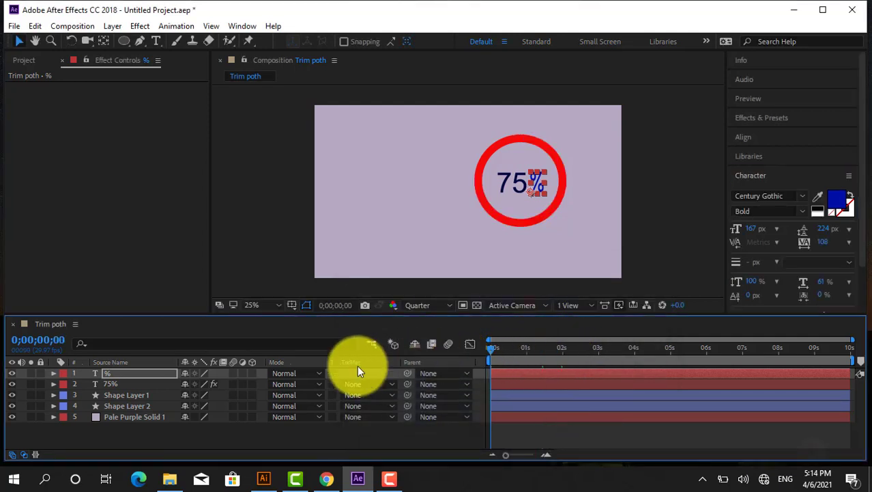
key(space)
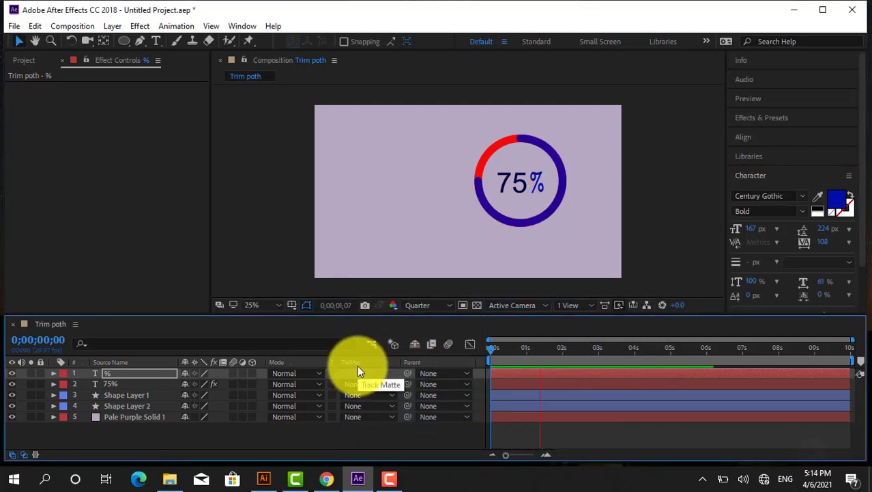
click(490, 347)
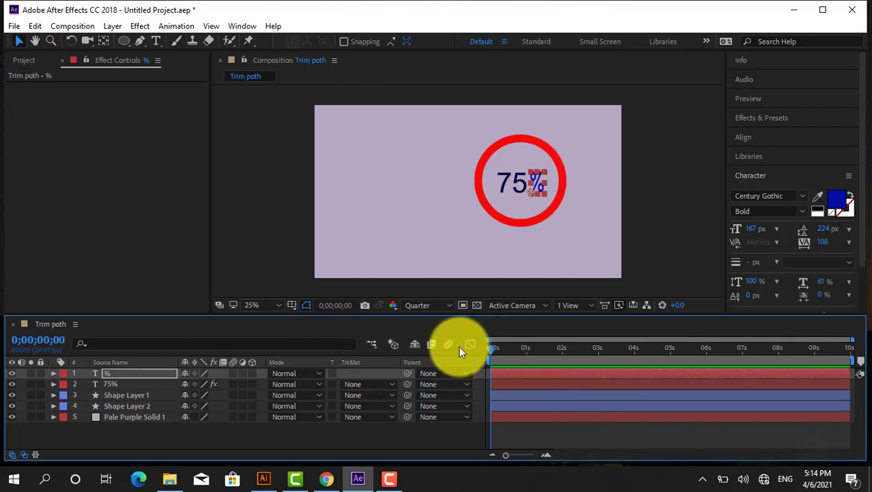
key(space)
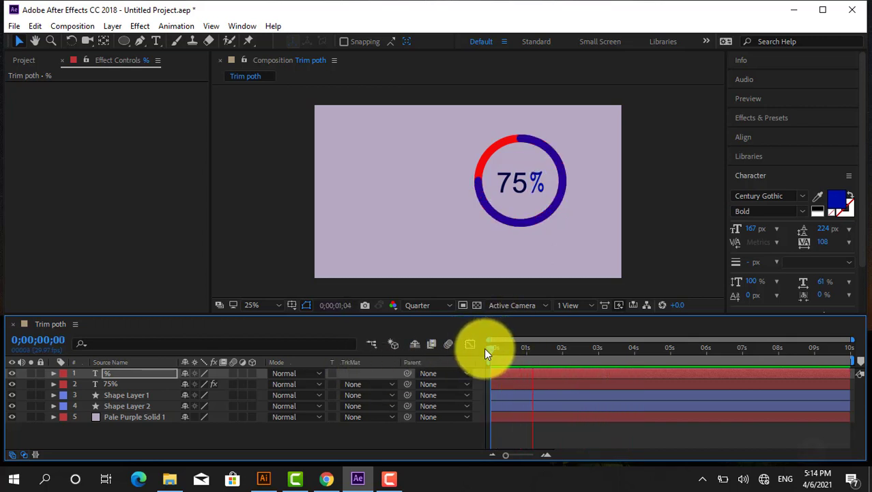
click(490, 348)
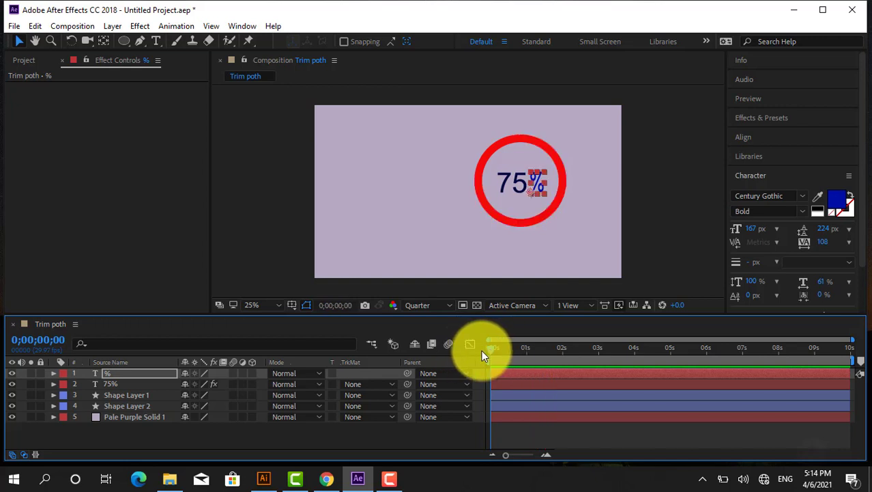
key(space)
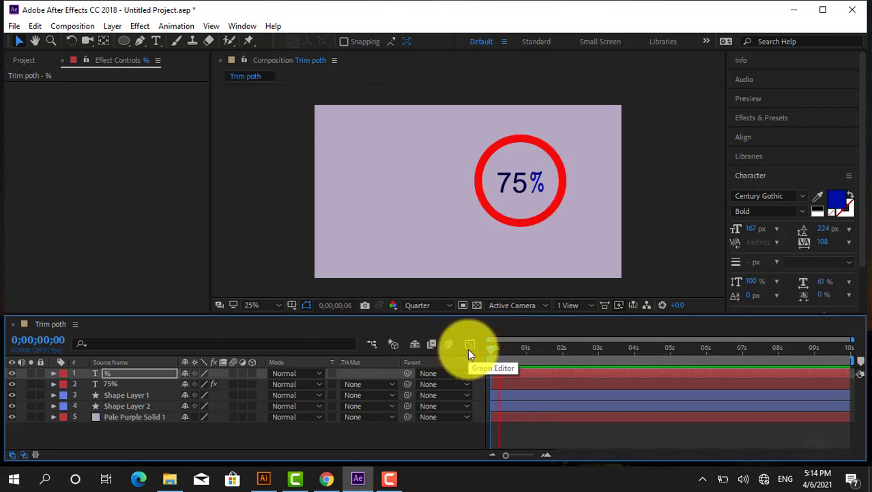
click(454, 366)
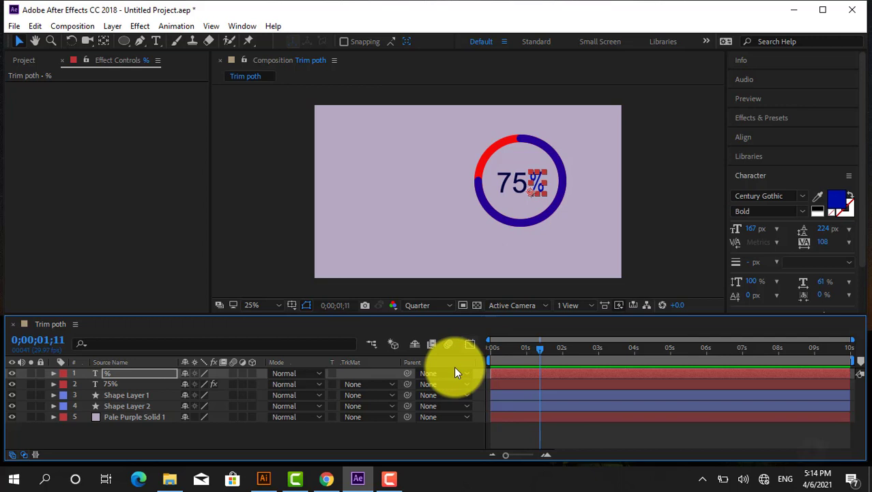
Return to frame 0, select the 75% layer to show its Numbers effect, and preview again
click(389, 478)
click(800, 416)
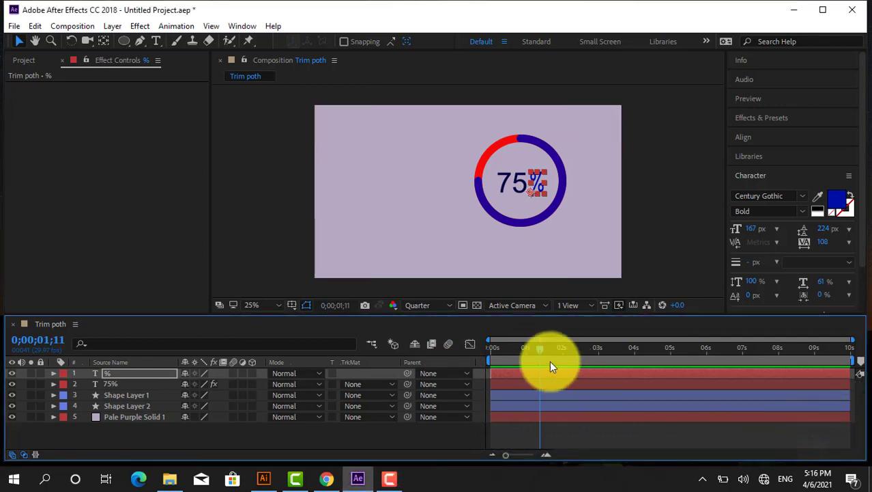
drag(541, 350, 450, 353)
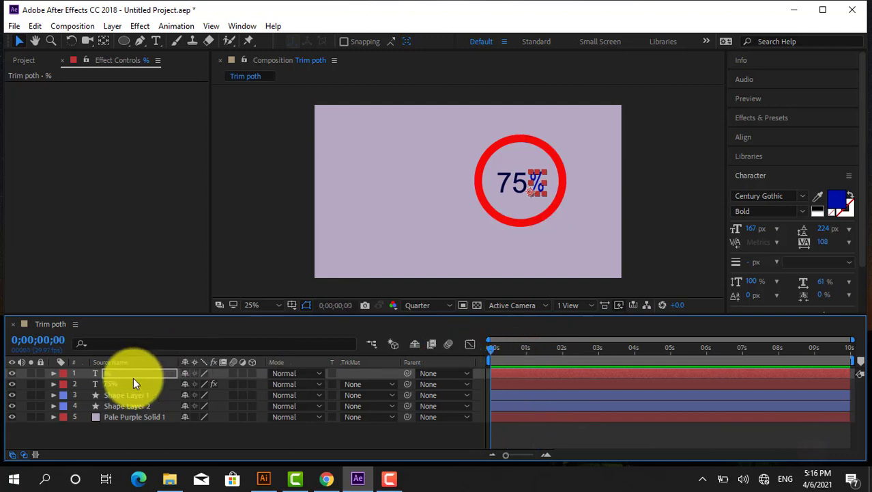
click(110, 382)
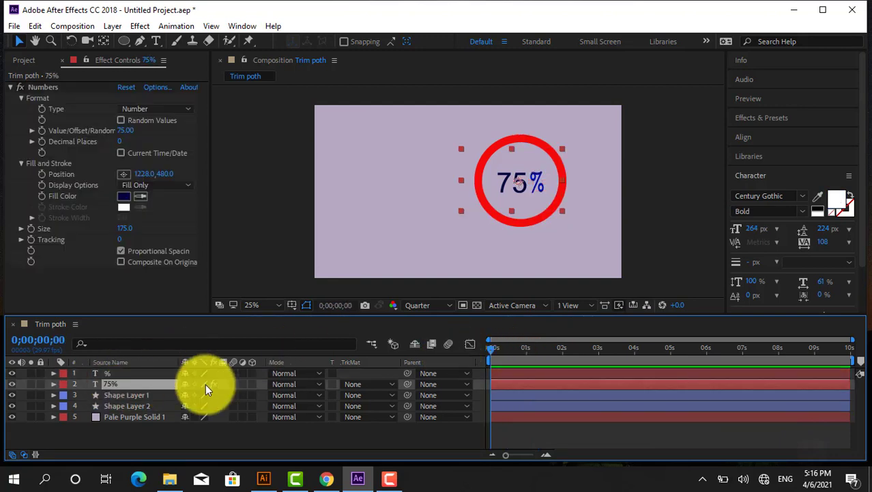
click(490, 347)
key(space)
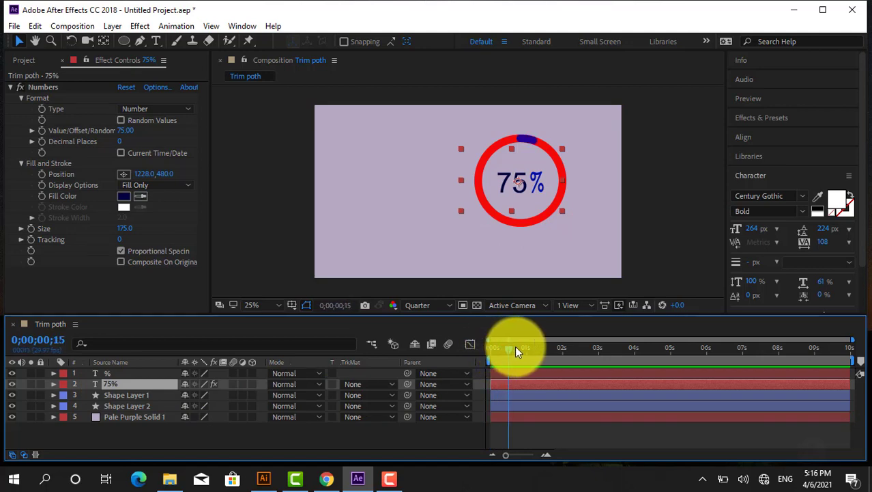
click(493, 348)
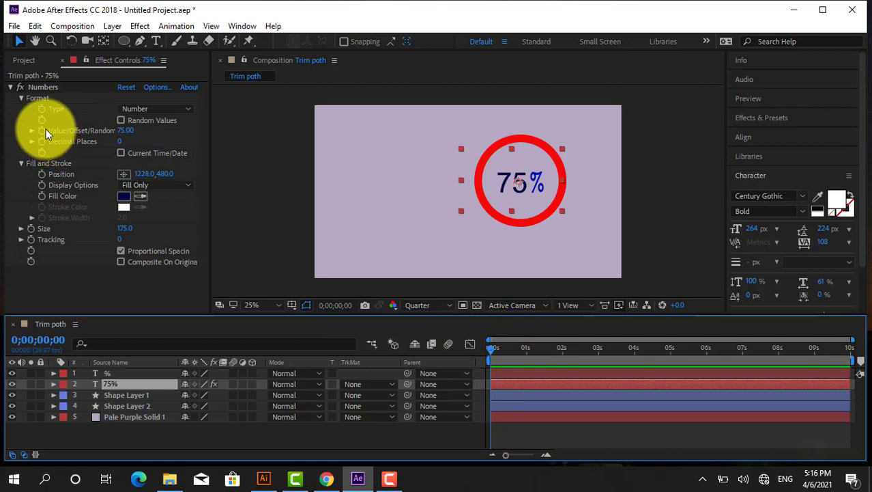
Keyframe the Numbers Value/Offset/Random at 0 on frame zero
click(42, 134)
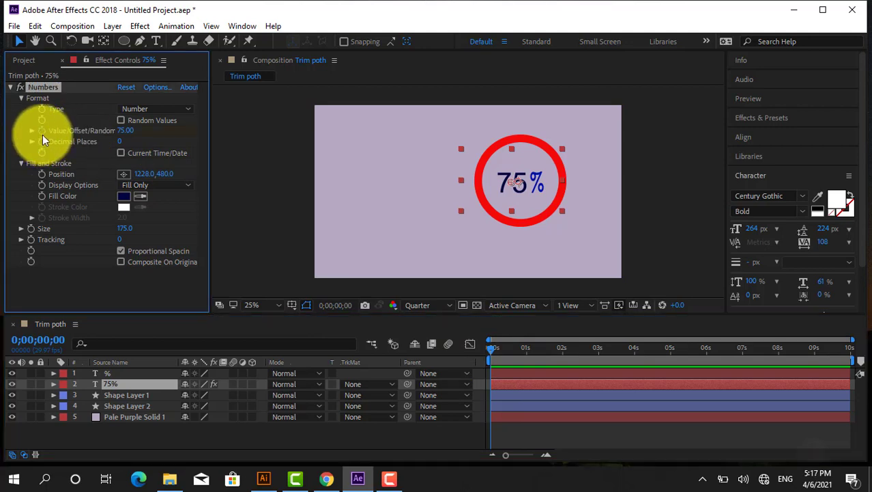
click(125, 130)
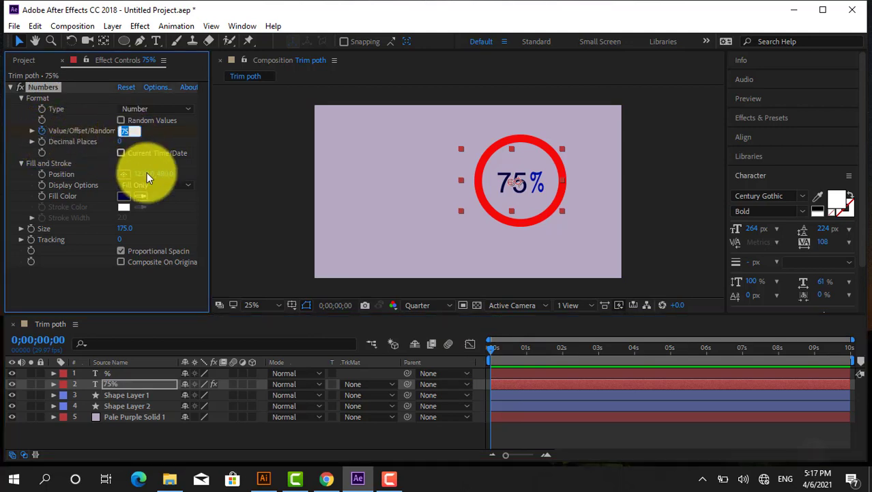
text(0)
key(Return)
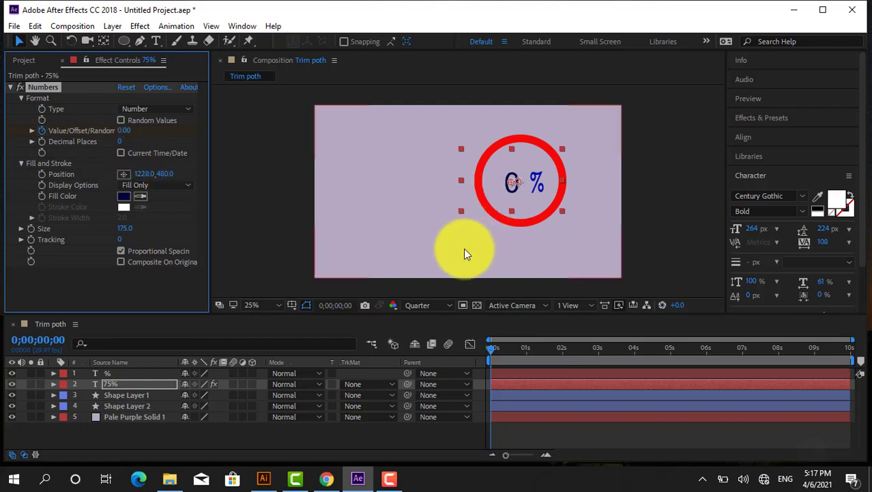
Set a second Numbers keyframe of 75 at just under one second
drag(492, 350, 553, 353)
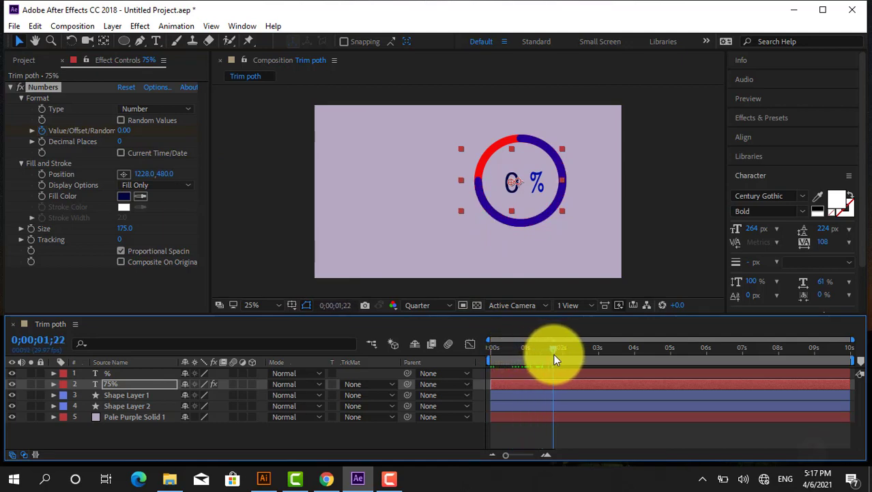
drag(554, 358, 532, 358)
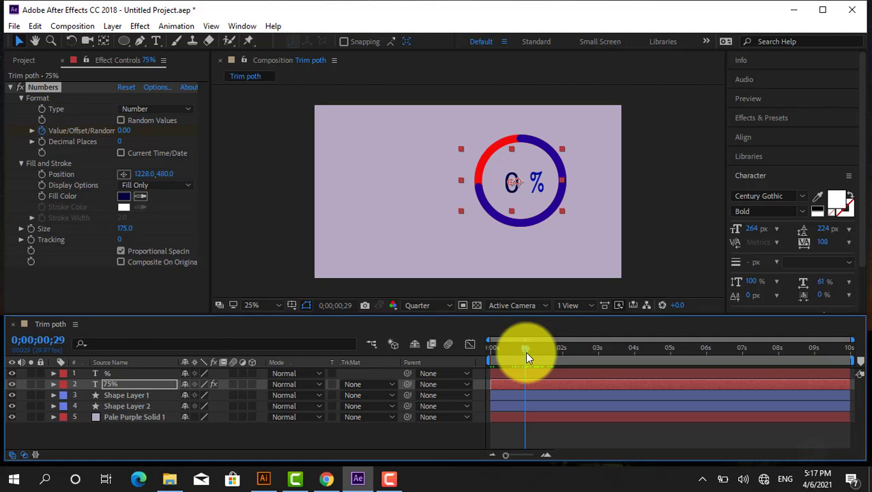
click(128, 132)
text(75)
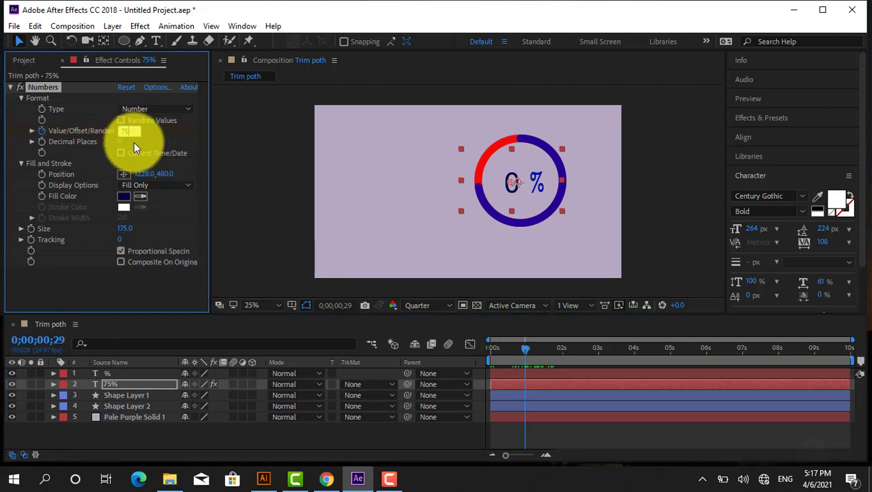
key(Return)
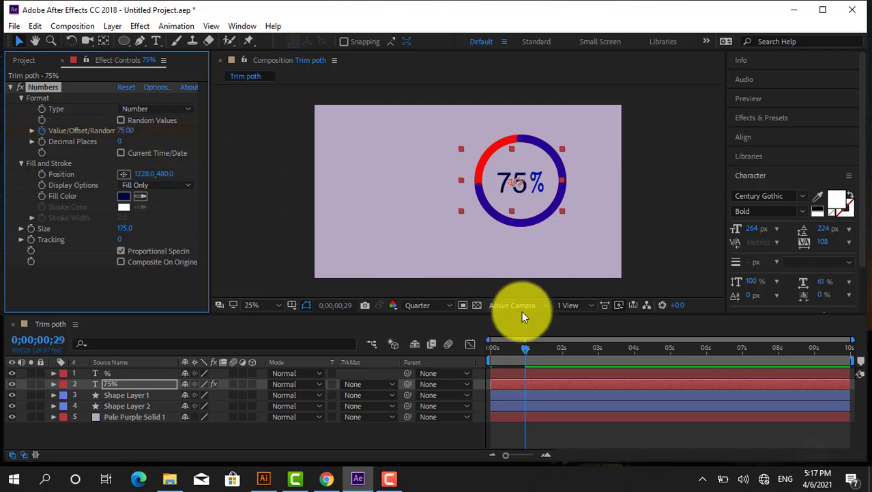
Preview the number counting up from 0 to 75% with the ring, then deselect all layers
drag(525, 347, 447, 344)
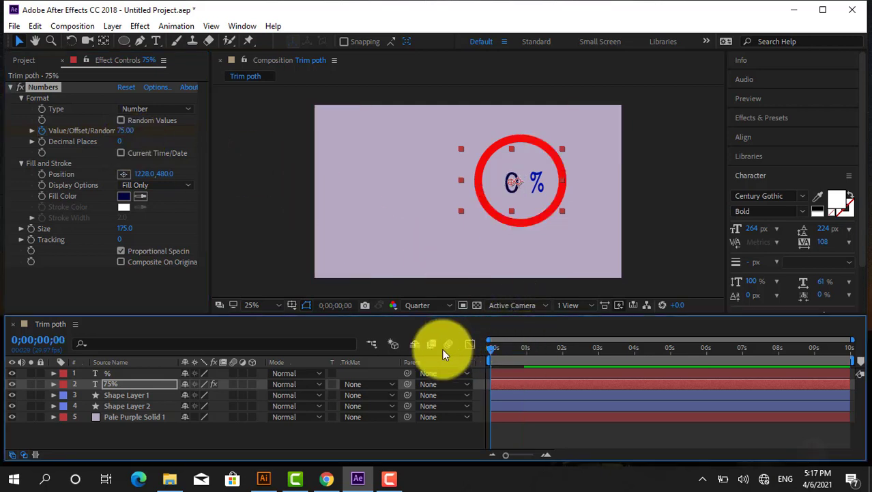
key(space)
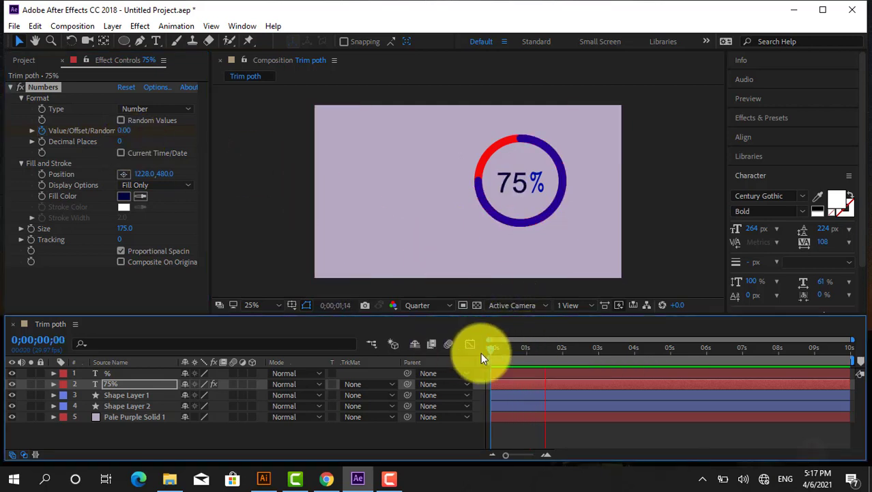
mouse_move(489, 353)
mouse_down()
mouse_move(528, 351)
mouse_move(462, 354)
mouse_up()
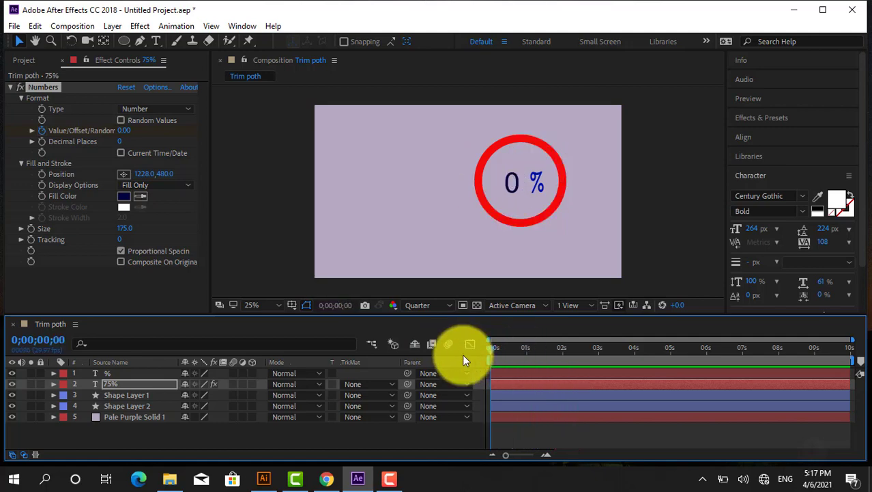
key(space)
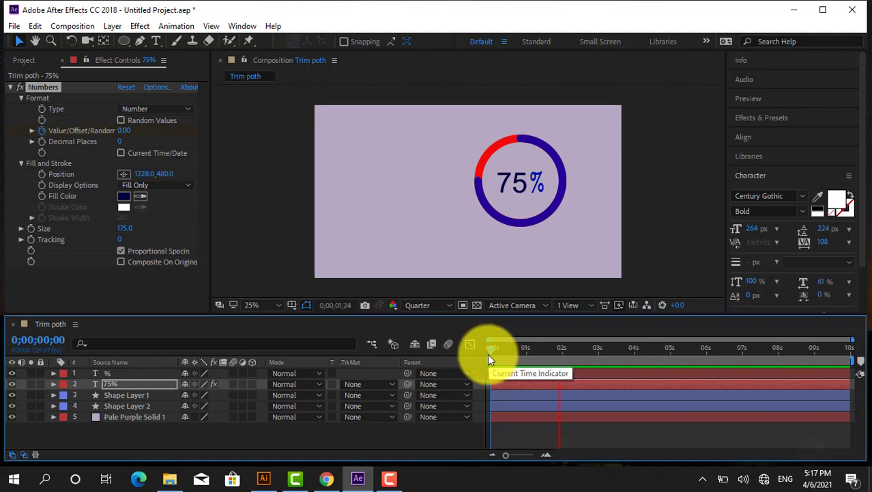
click(485, 348)
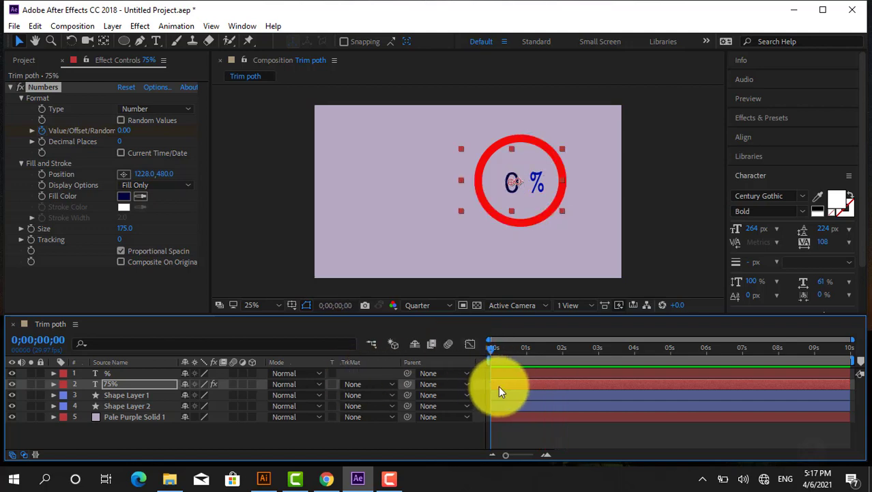
key(ctrl+shift+a)
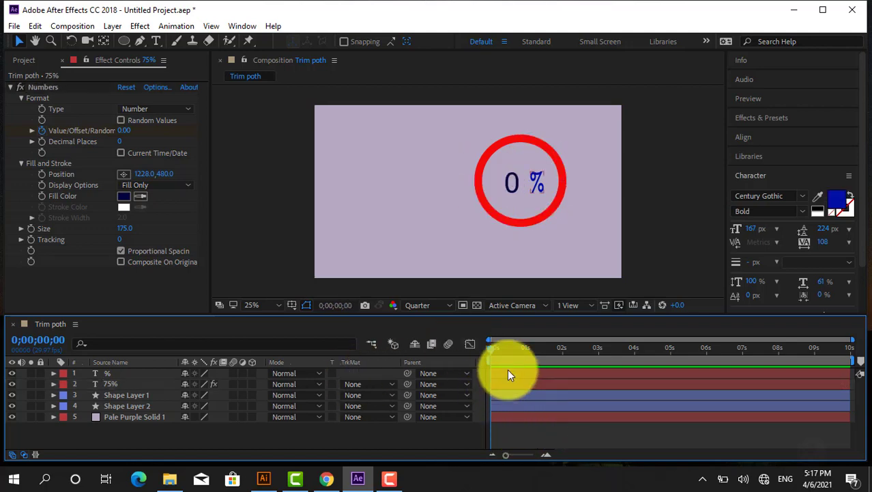
Apply Easy Ease to the 75% counter's Value keyframe at one second
key(u)
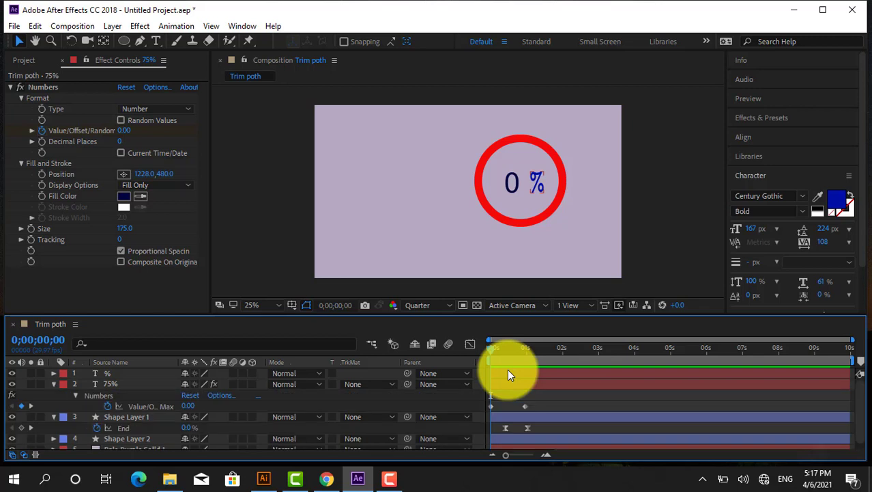
click(526, 406)
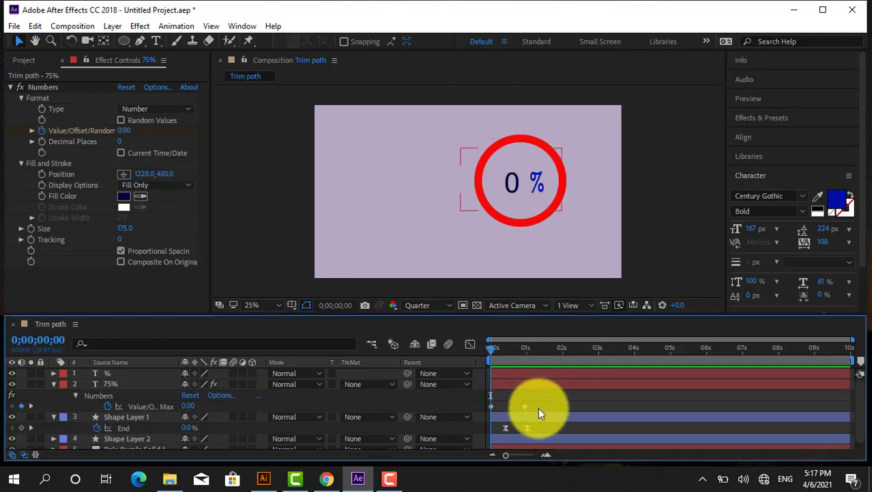
click(488, 402)
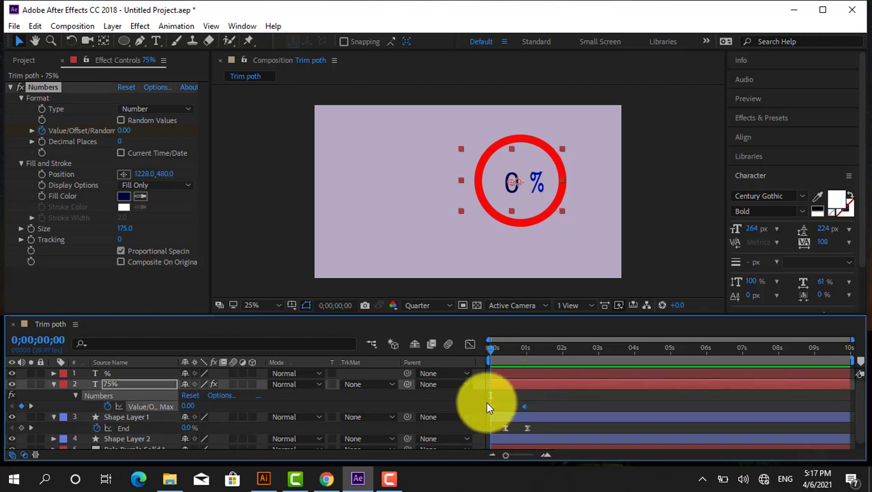
right_click(526, 407)
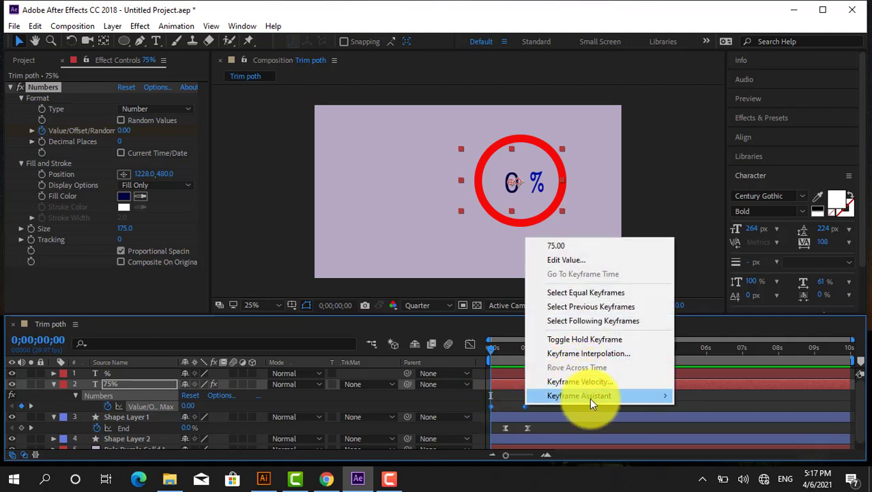
mouse_move(590, 397)
click(415, 308)
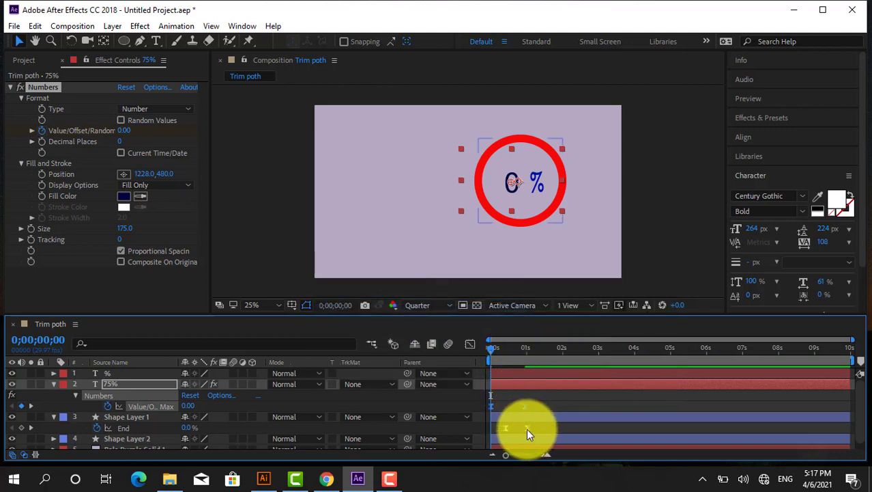
Select the counter and Shape Layer 1 End 75% keyframes, then preview the ring and count-up together
click(539, 406)
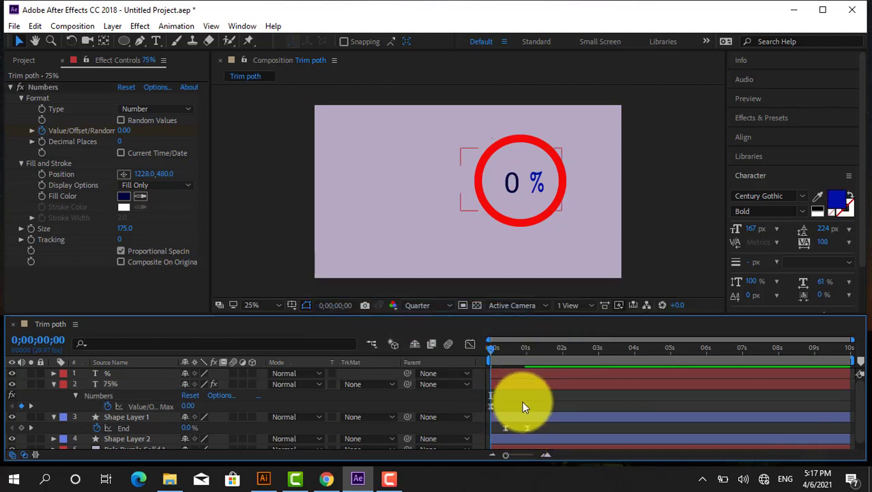
mouse_move(547, 403)
mouse_down()
mouse_move(486, 405)
mouse_move(504, 407)
mouse_up()
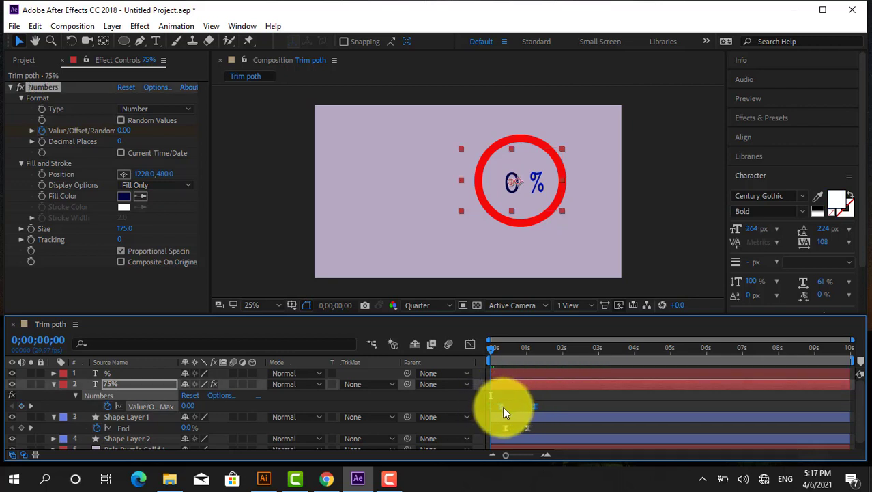
click(539, 426)
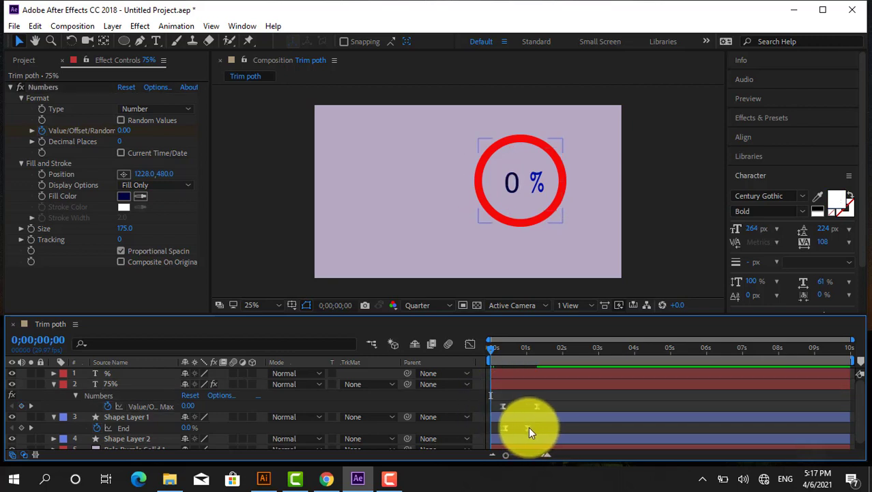
click(528, 426)
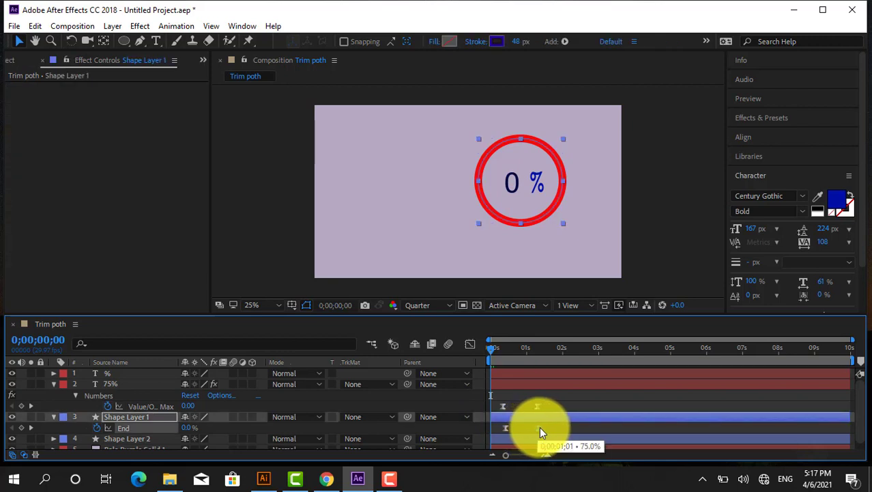
key(space)
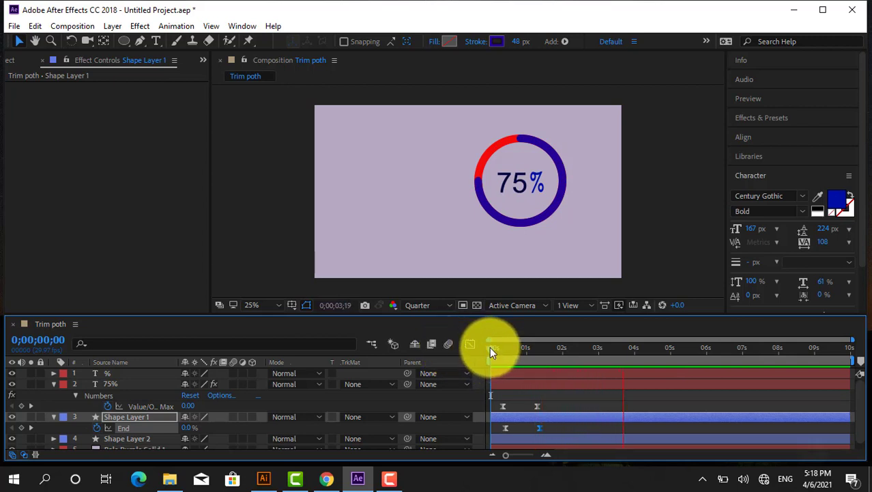
key(space)
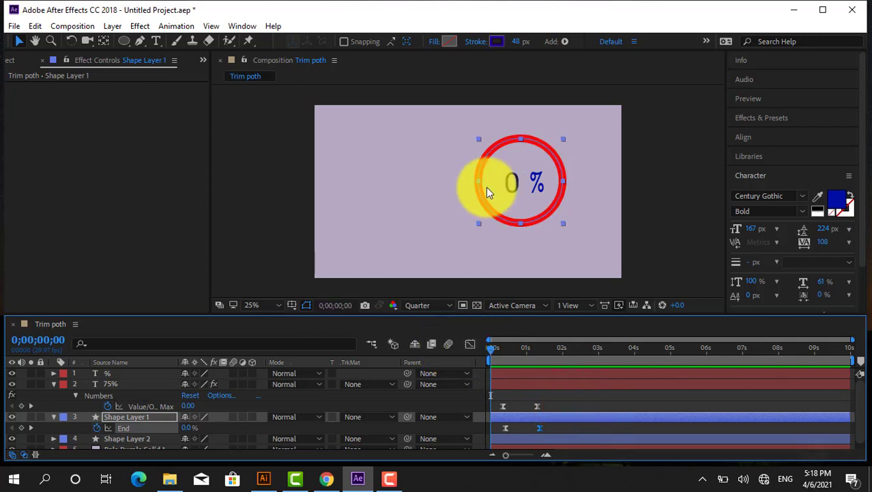
key(space)
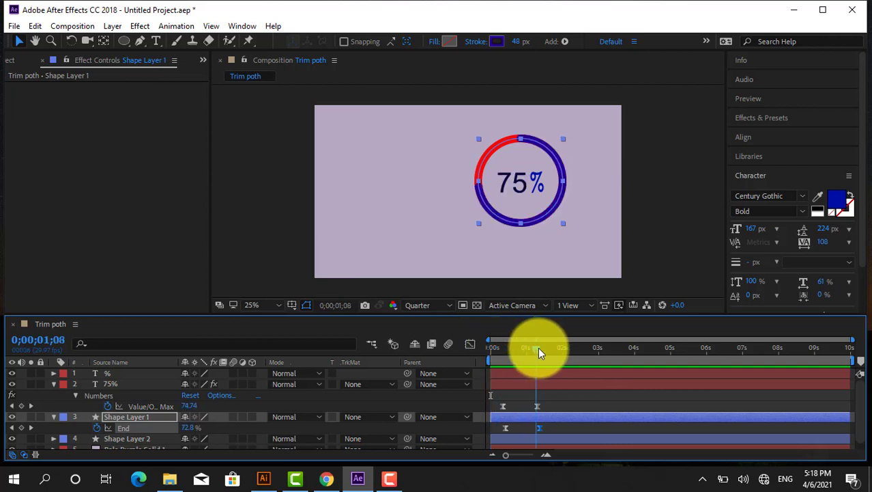
mouse_move(483, 336)
mouse_down()
mouse_move(495, 345)
mouse_move(482, 338)
mouse_up()
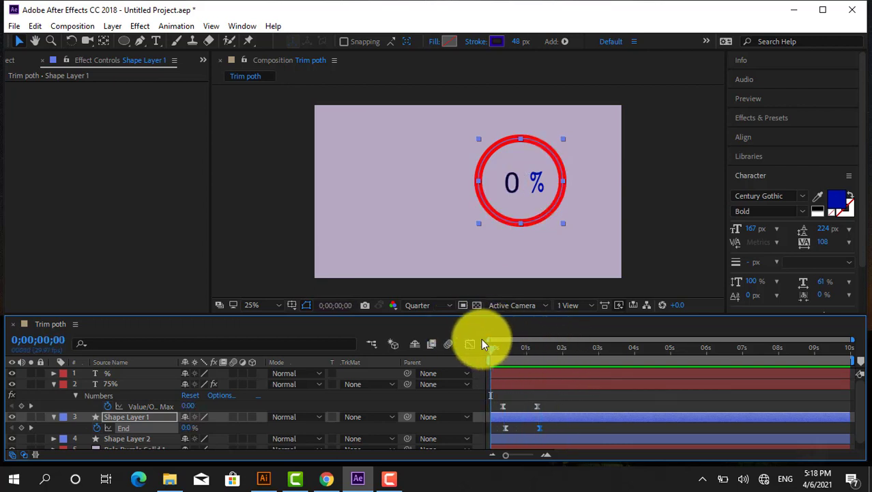
Collapse the layer properties and pre-compose the top four text and ring layers into Pre-comp 1
click(55, 383)
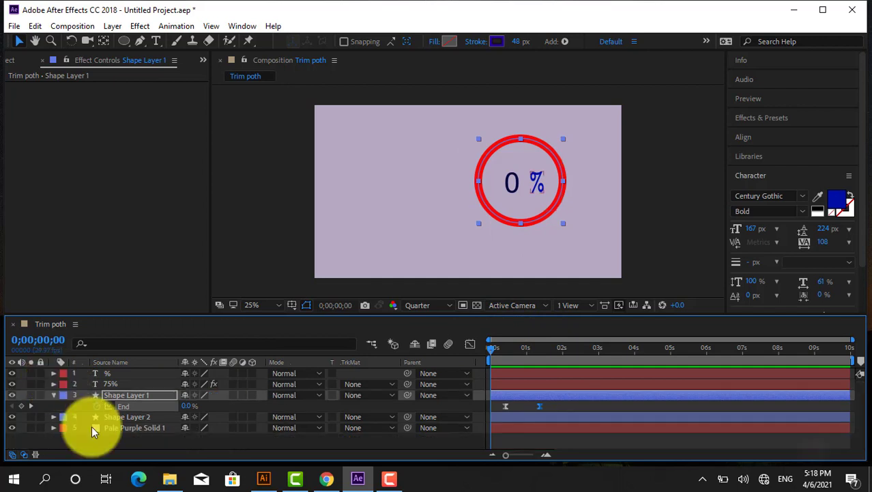
click(53, 396)
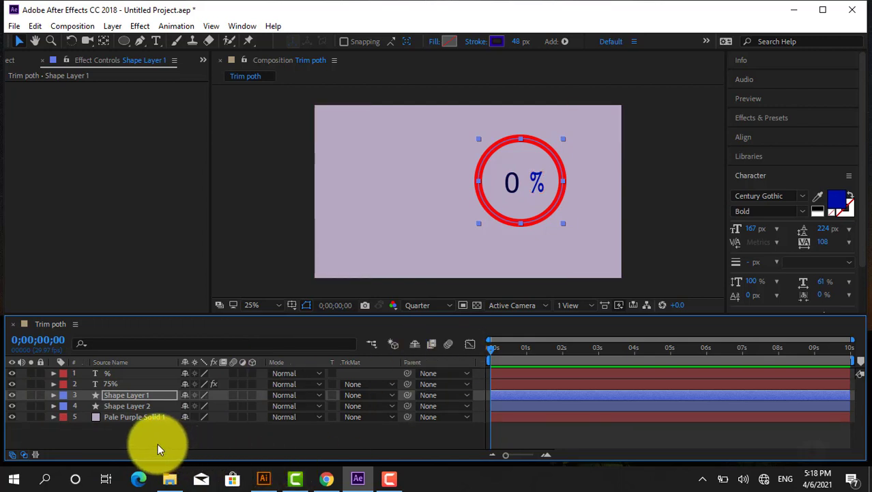
drag(157, 442, 132, 377)
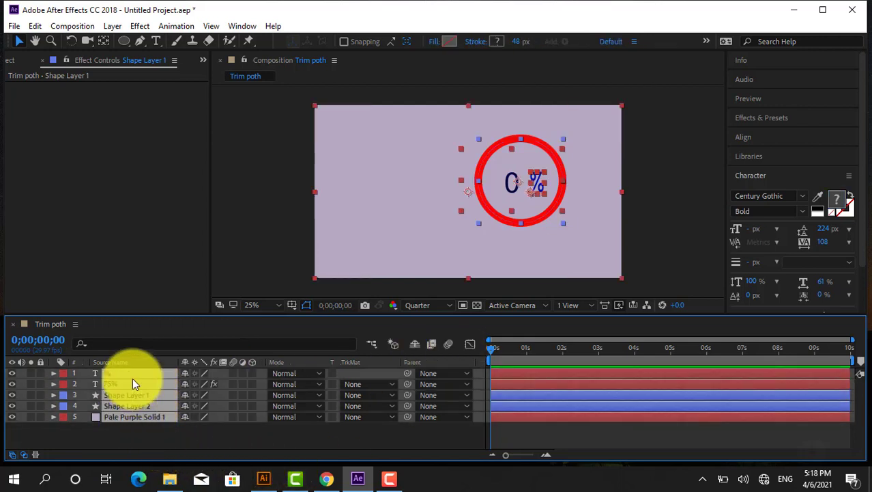
click(144, 429)
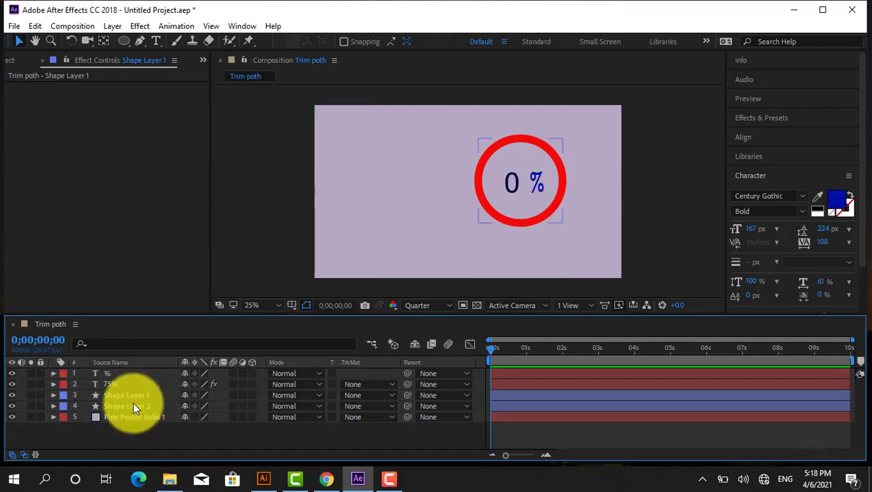
click(133, 404)
shift+click(125, 370)
right_click(125, 370)
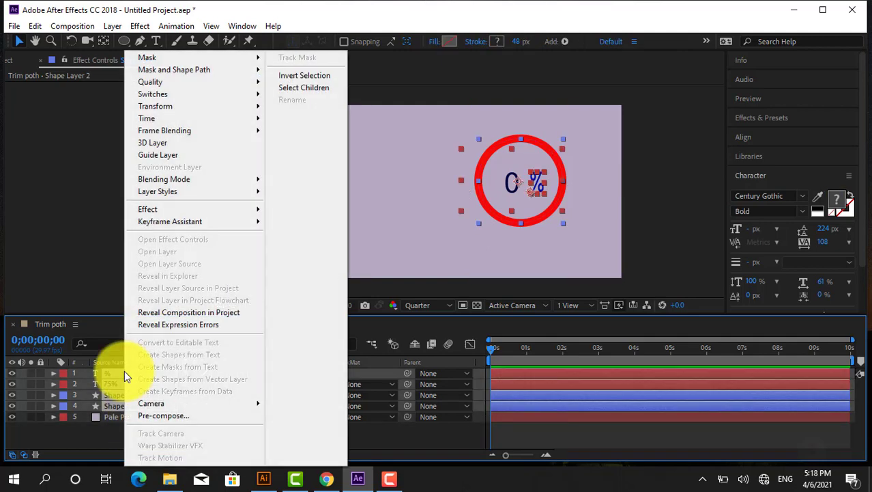
click(150, 417)
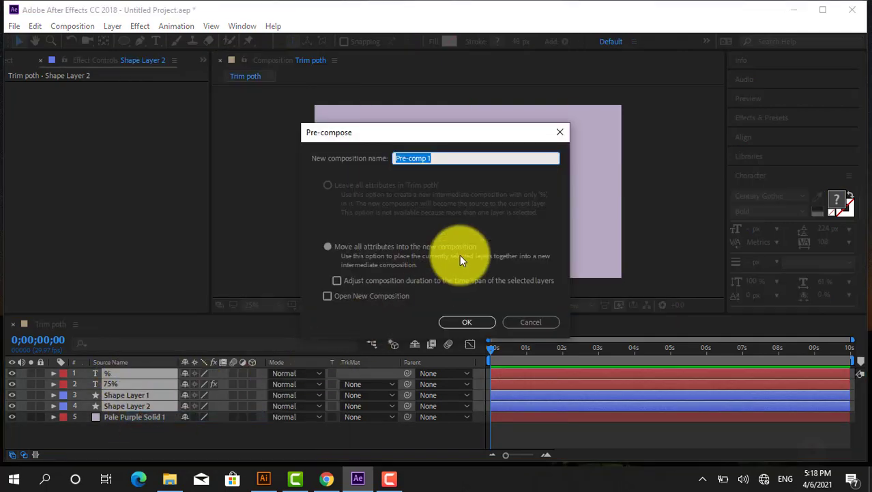
click(467, 321)
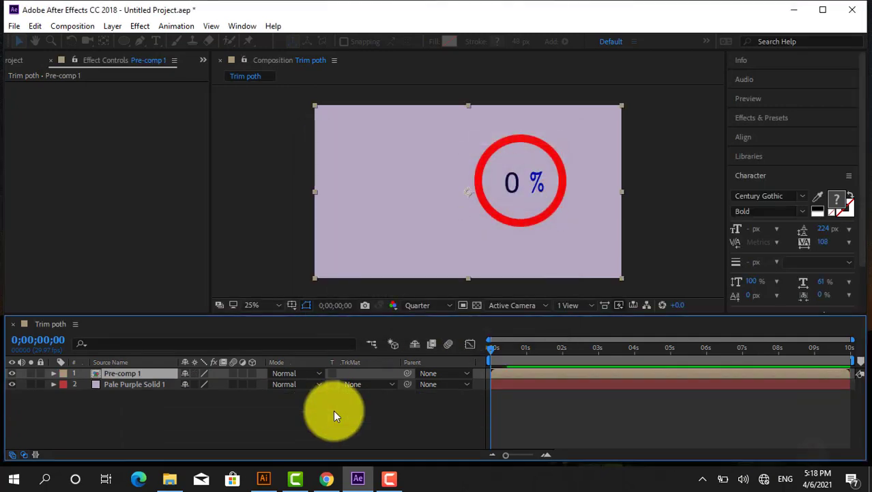
drag(492, 350, 451, 346)
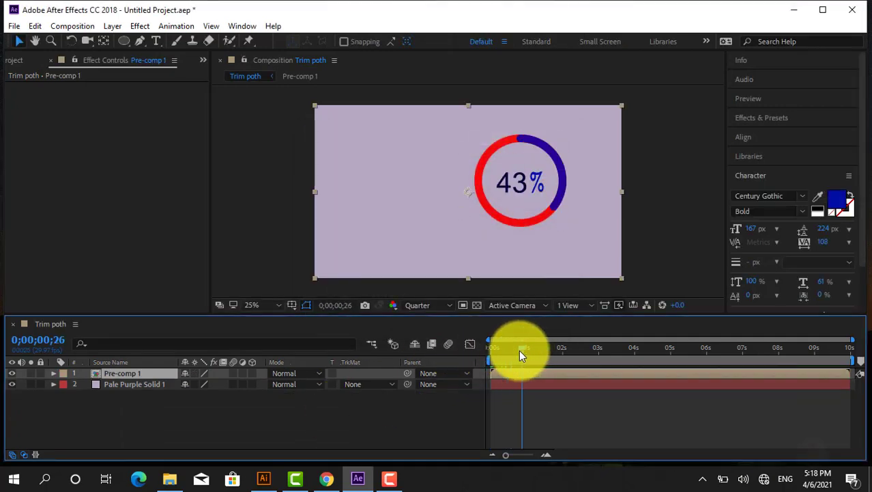
key(space)
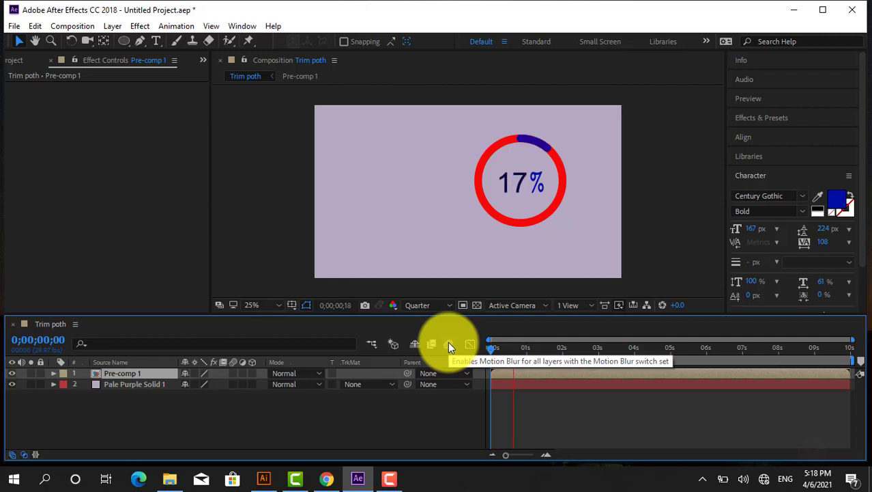
click(489, 350)
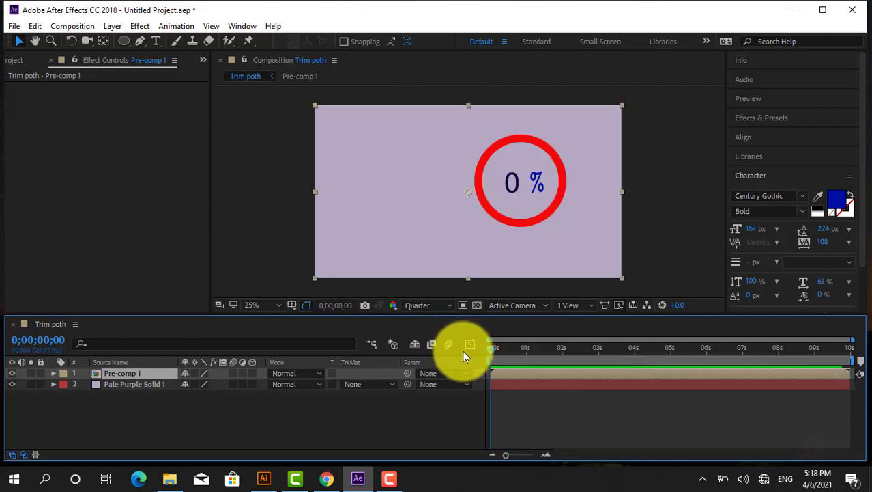
key(space)
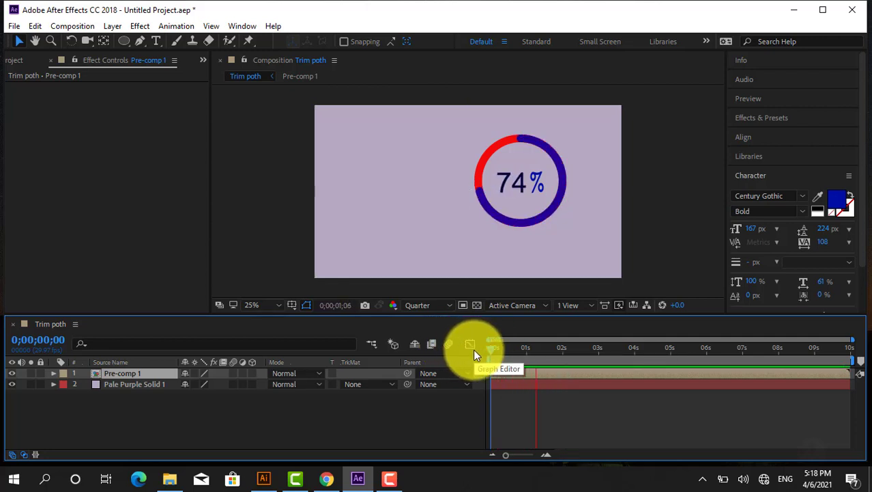
key(space)
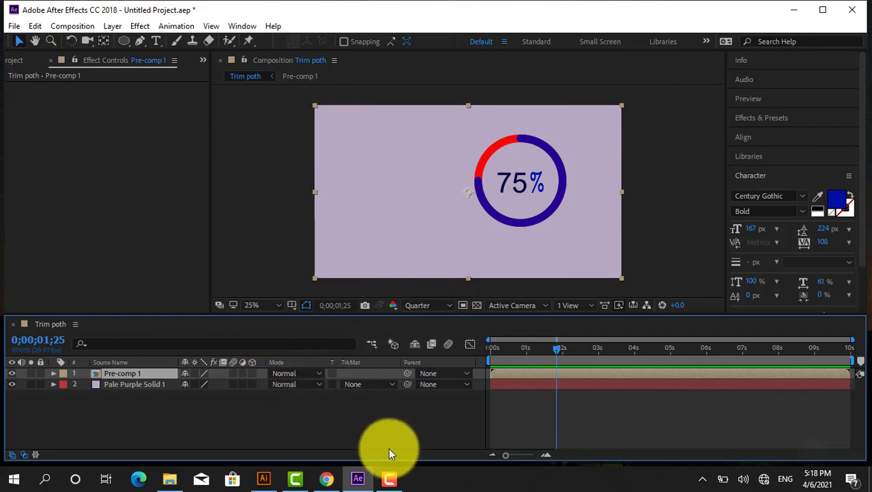
click(390, 481)
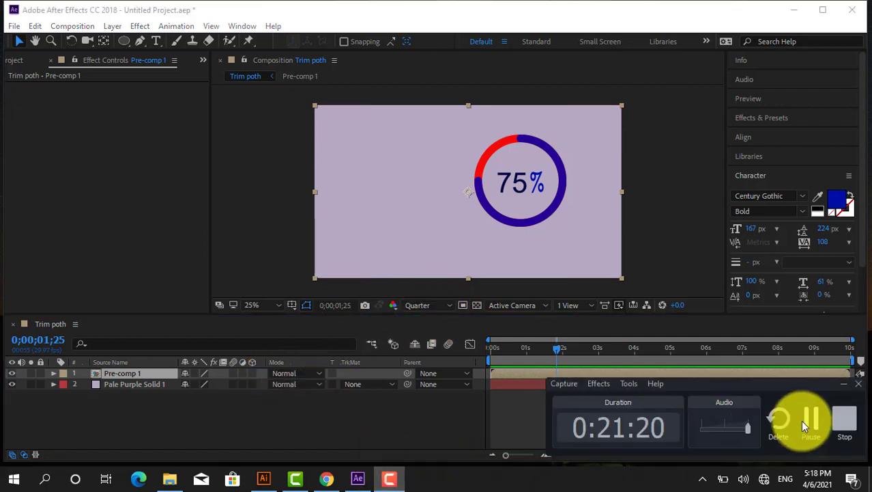